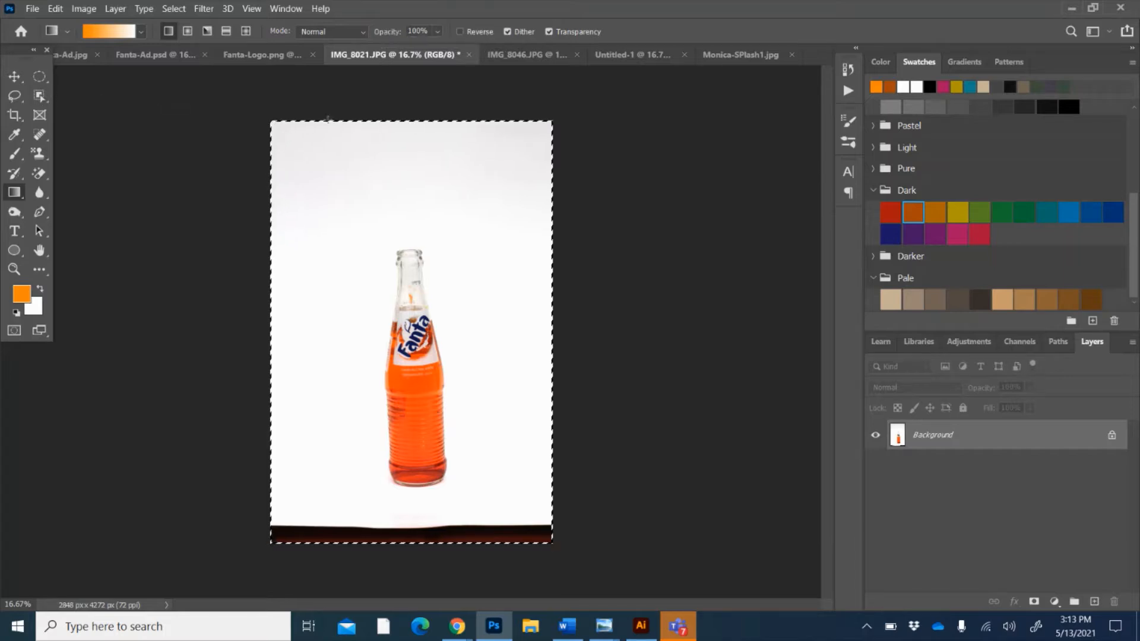
Clear the current selection and select the Fanta bottle with the Object Selection Tool in Rectangle mode
key("ctrl+plus")
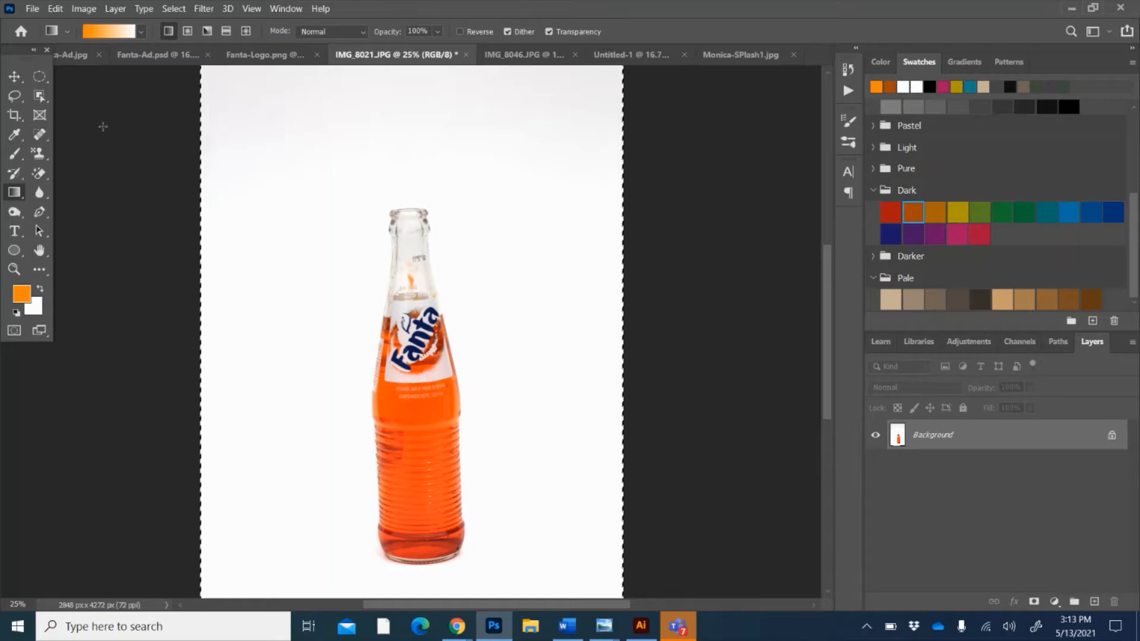
key("ctrl+d")
left_click(39, 97)
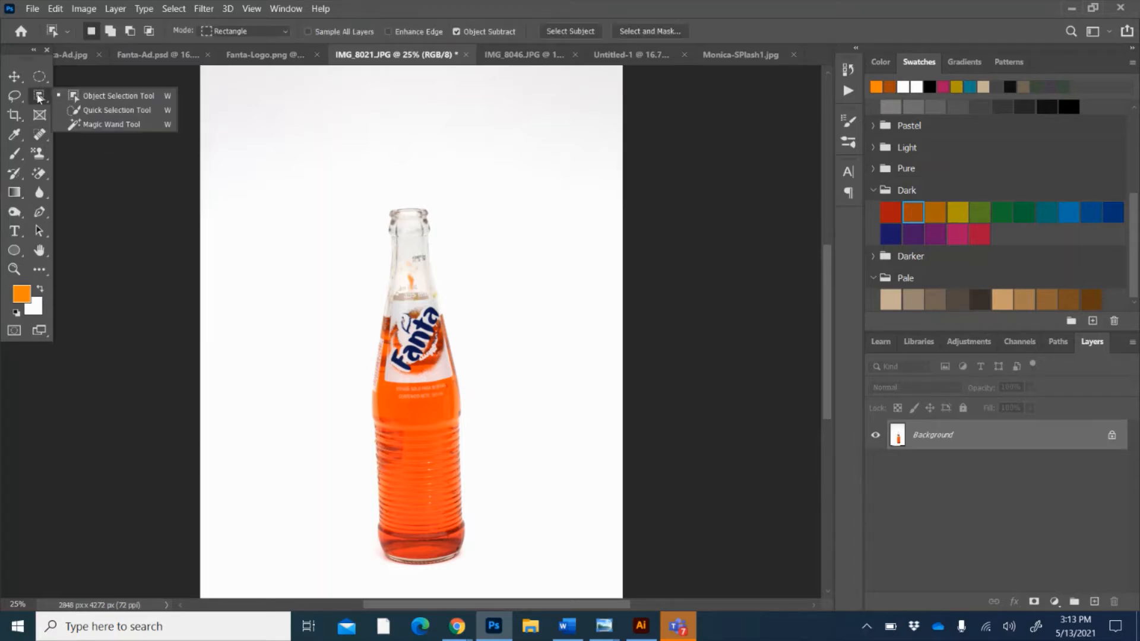
left_click(74, 98)
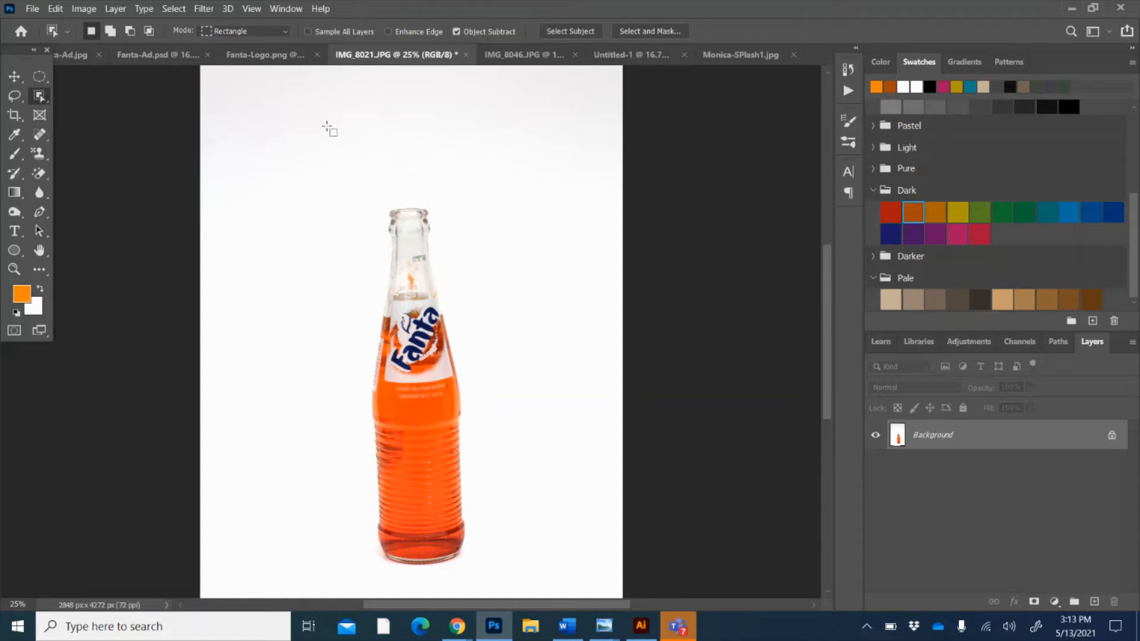
left_click_drag(323, 123, 489, 579)
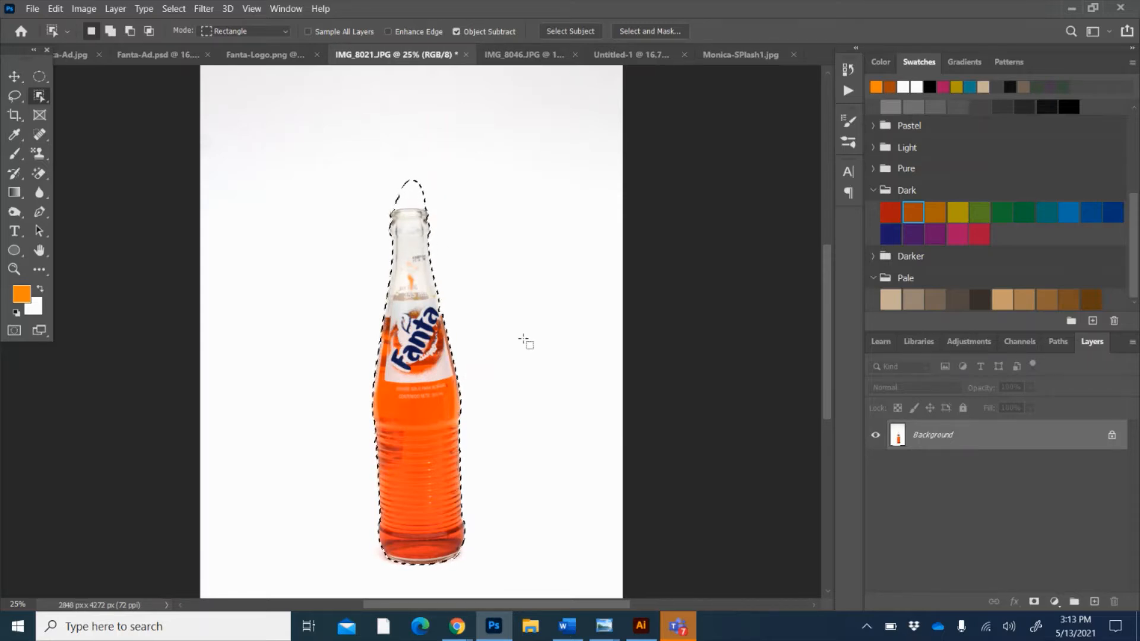
Open the bottle selection in Select and Mask and set the view mode to Overlay
left_click(636, 36)
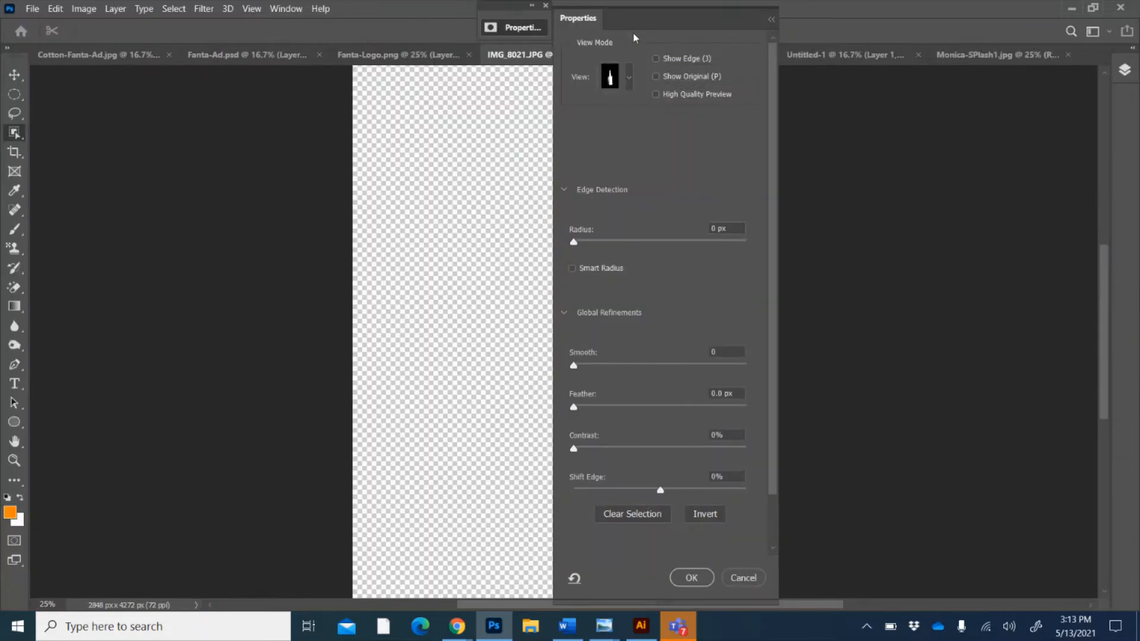
left_click_drag(643, 23, 889, 8)
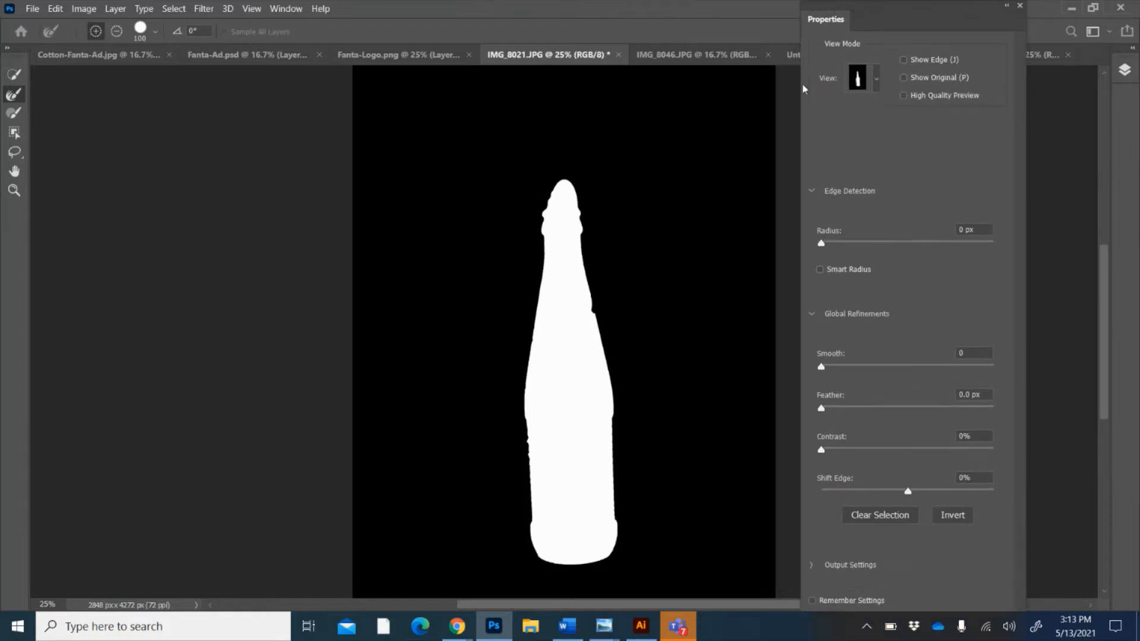
left_click(877, 77)
left_click(836, 173)
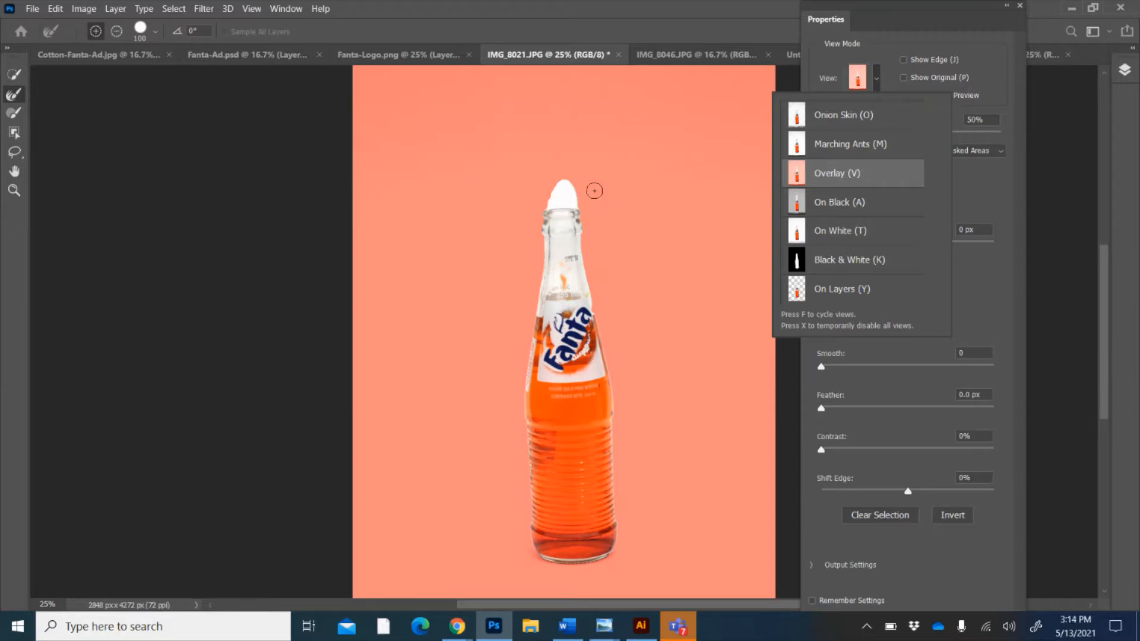
Subtract the excess white area above the bottle's mouth from the selection with the Quick Selection Tool
left_click(18, 76)
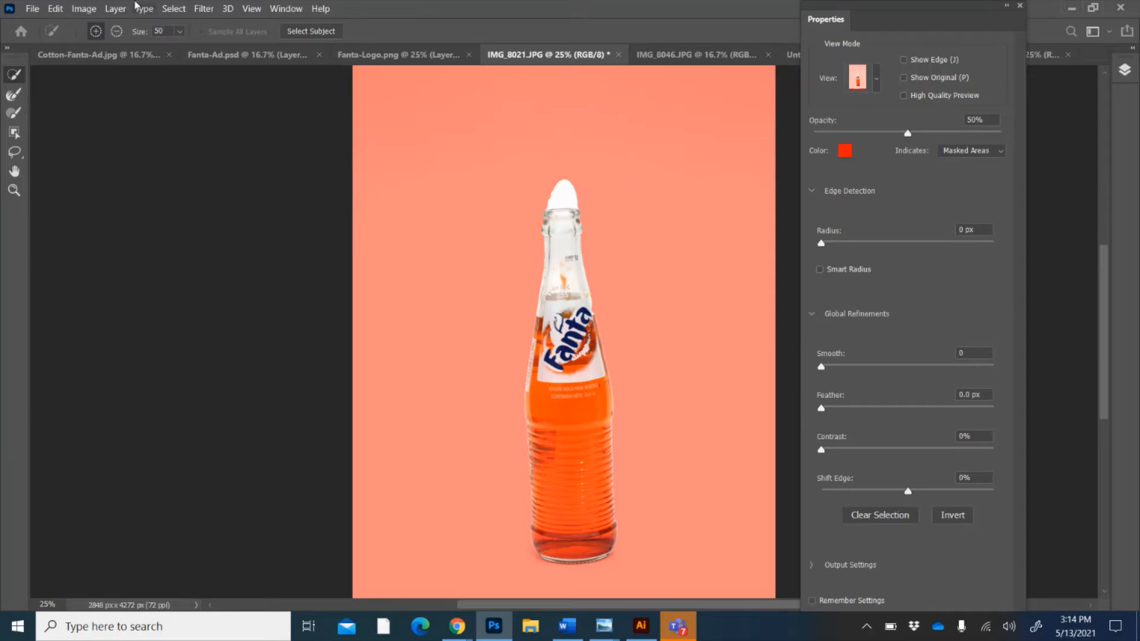
left_click(117, 33)
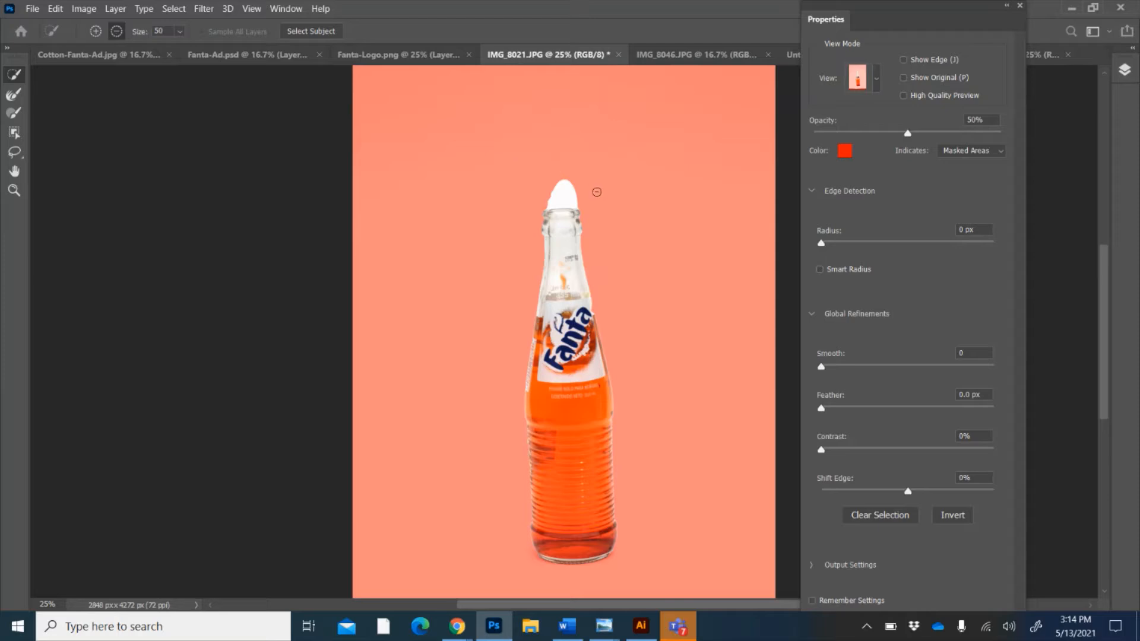
mouse_move(582, 201)
left_mouse_down()
mouse_move(532, 201)
mouse_move(570, 197)
mouse_move(548, 183)
mouse_move(563, 182)
left_mouse_up()
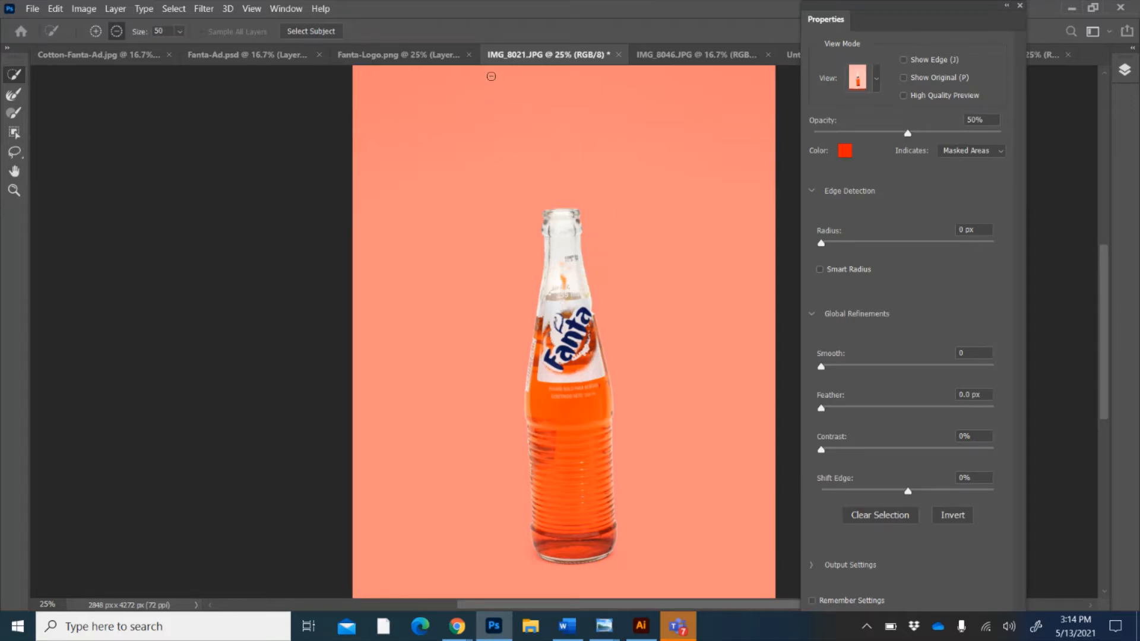
Refine the bottle's outline, and brush through the clear glass neck with the Refine Edge Brush at size 200
left_click(16, 95)
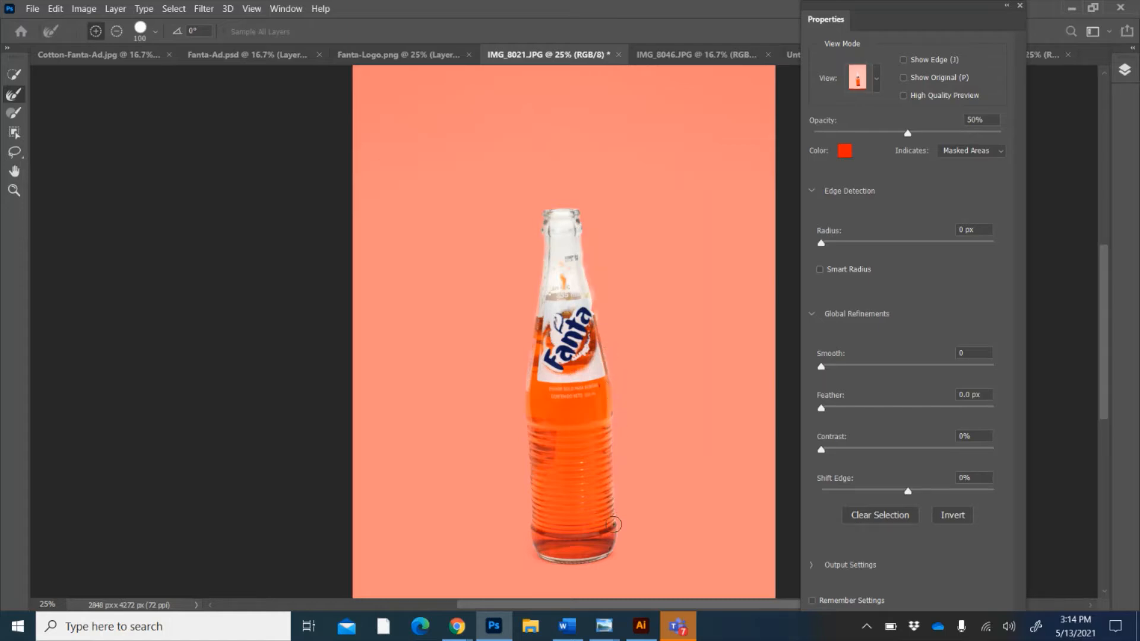
left_click(114, 34)
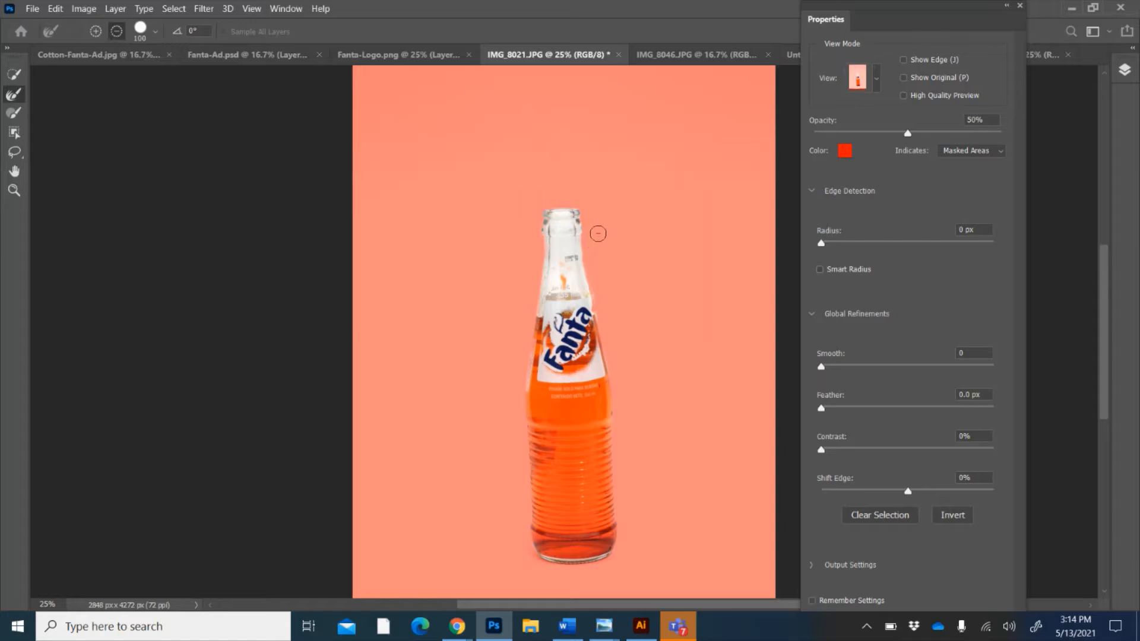
key("bracketleft")
key("bracketleft")
key("bracketright")
key("bracketright")
key("bracketright")
key("bracketright")
key("bracketright")
left_click(96, 32)
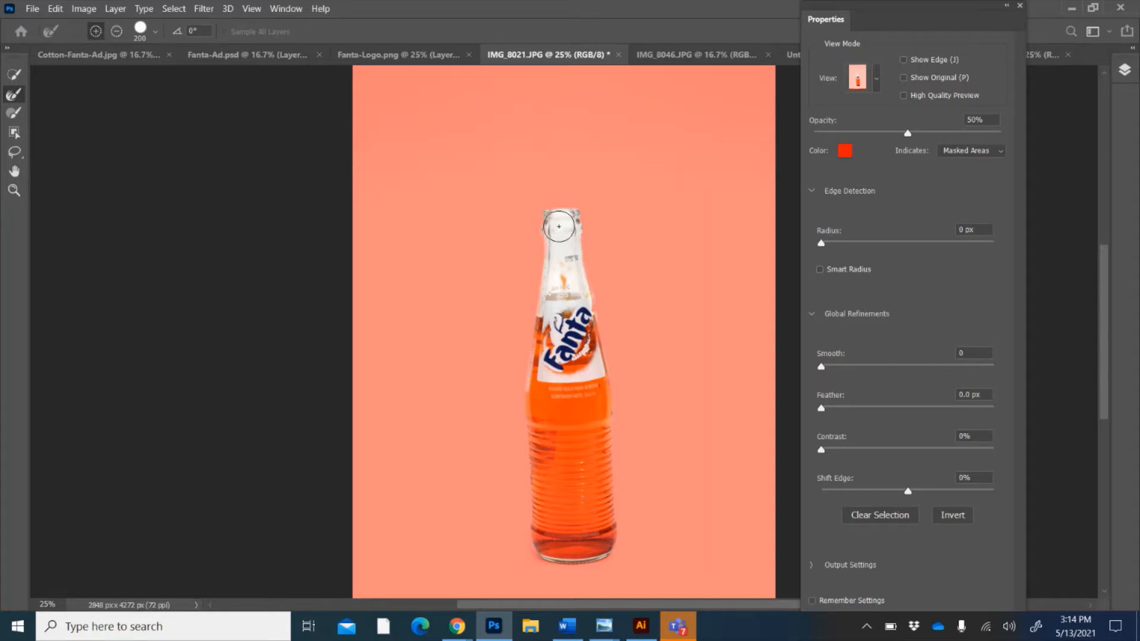
mouse_move(561, 222)
left_mouse_down()
mouse_move(554, 306)
mouse_move(568, 248)
mouse_move(578, 298)
mouse_move(587, 258)
mouse_move(565, 221)
mouse_move(563, 280)
left_mouse_up()
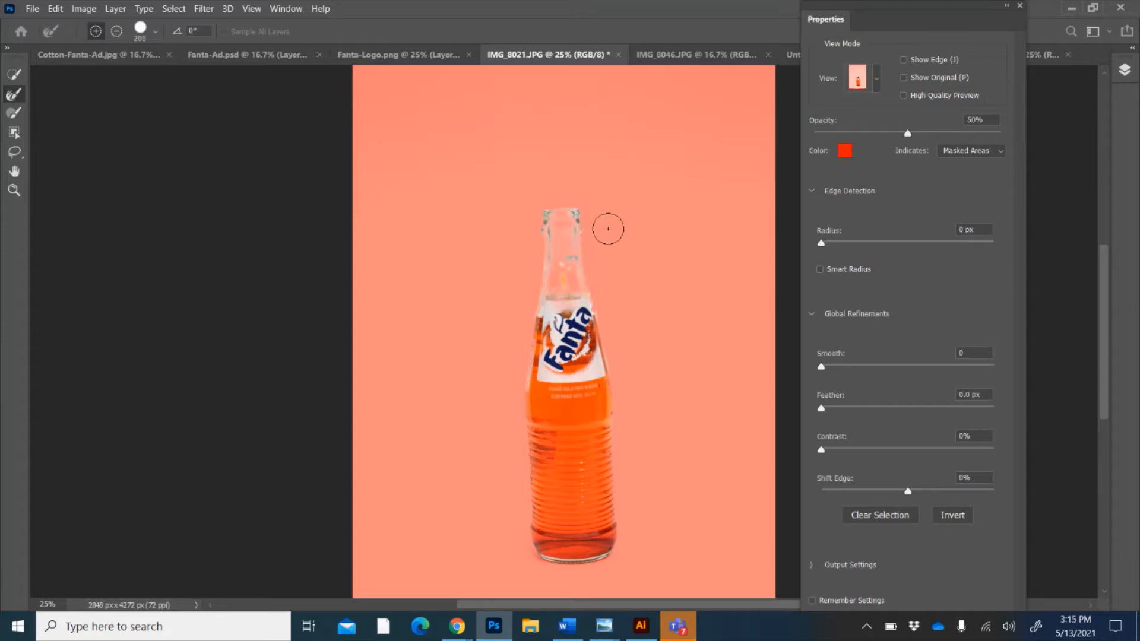
Restore the bottle's rim and neck edges with the Refine Edge Brush in subtract mode at size 45
left_click(116, 31)
key("bracketleft")
key("bracketleft")
key("bracketleft")
key("bracketleft")
key("bracketleft")
key("bracketleft")
key("bracketleft")
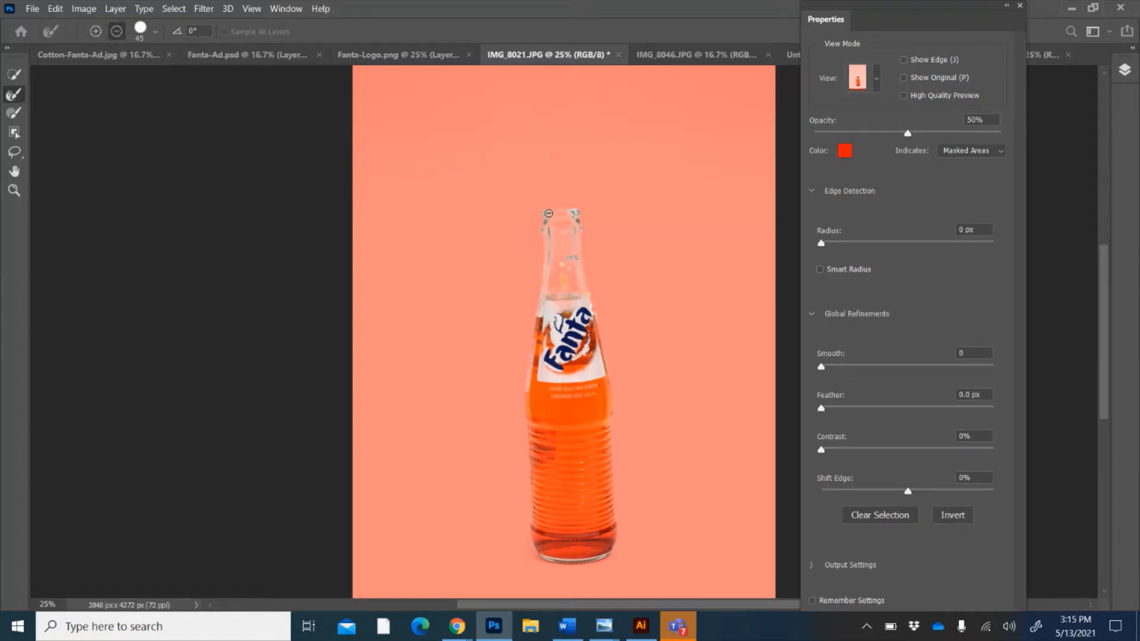
mouse_move(548, 213)
left_mouse_down()
mouse_move(574, 221)
mouse_move(569, 257)
mouse_move(592, 297)
mouse_move(536, 302)
mouse_move(543, 223)
left_mouse_up()
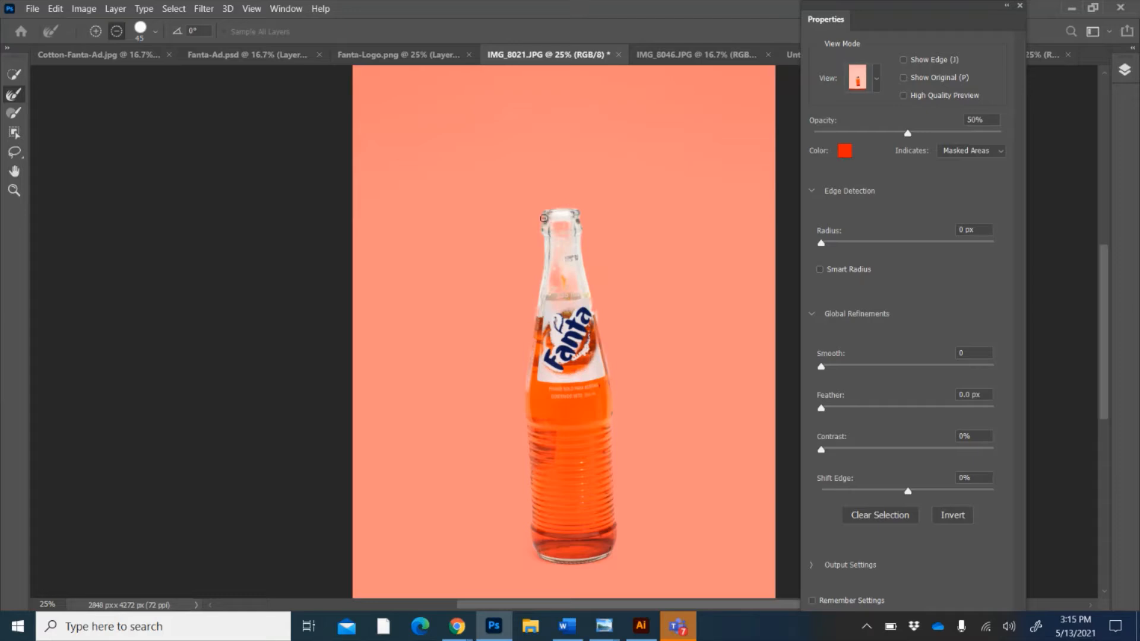
Touch up the inside and side edges of the glass neck with the Refine Edge Brush, alternating add and subtract modes
left_click(95, 31)
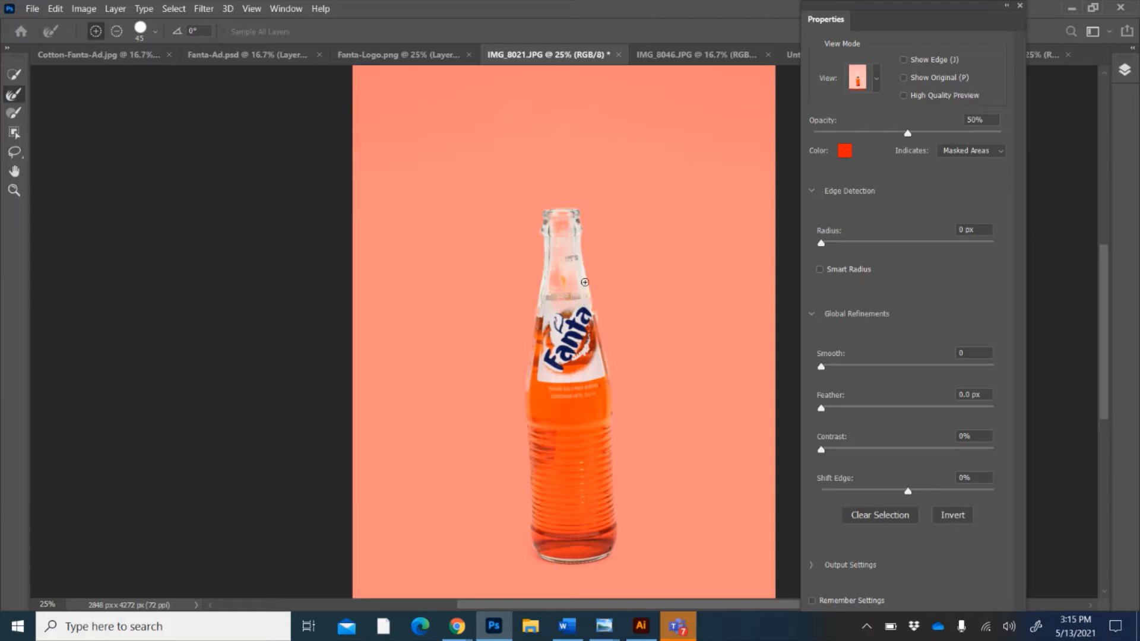
left_click_drag(584, 282, 575, 224)
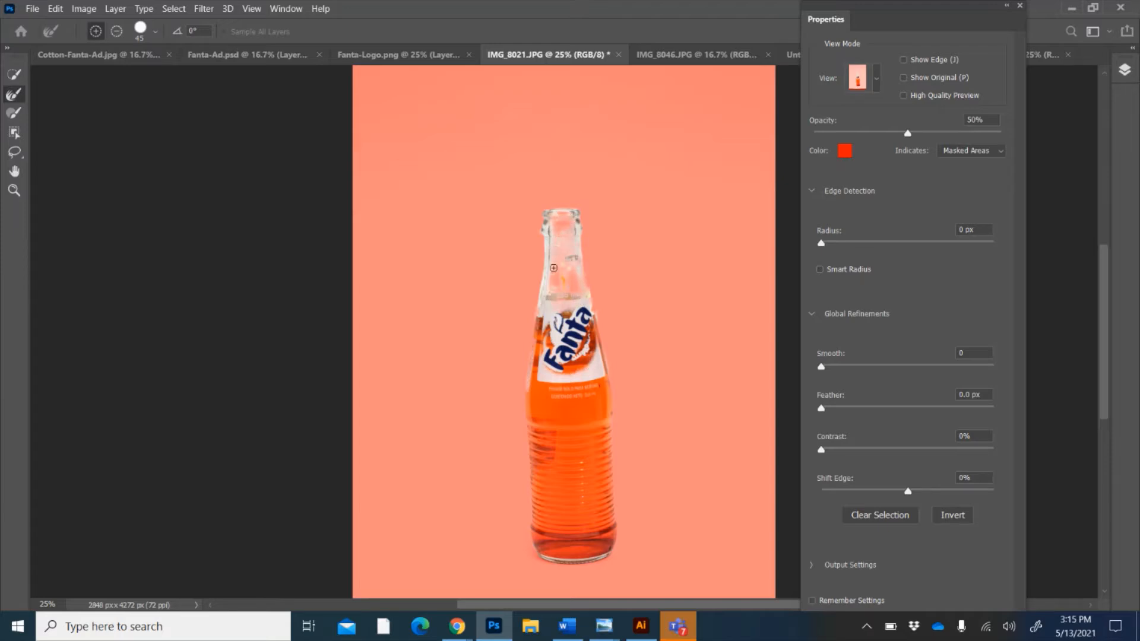
left_click(118, 30)
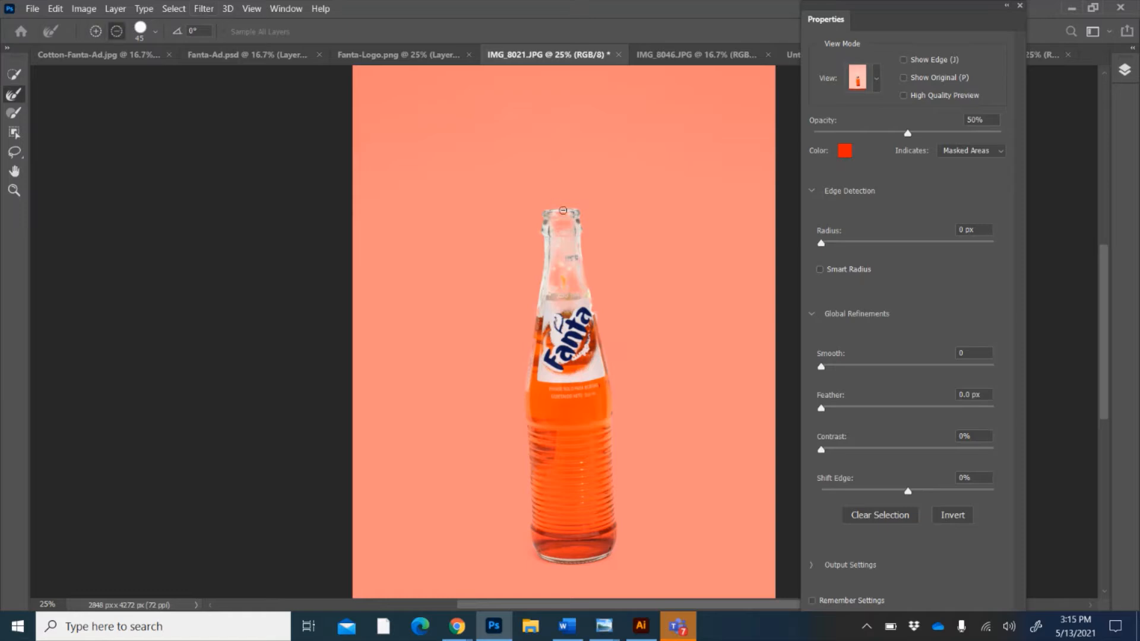
left_click_drag(580, 257, 592, 297)
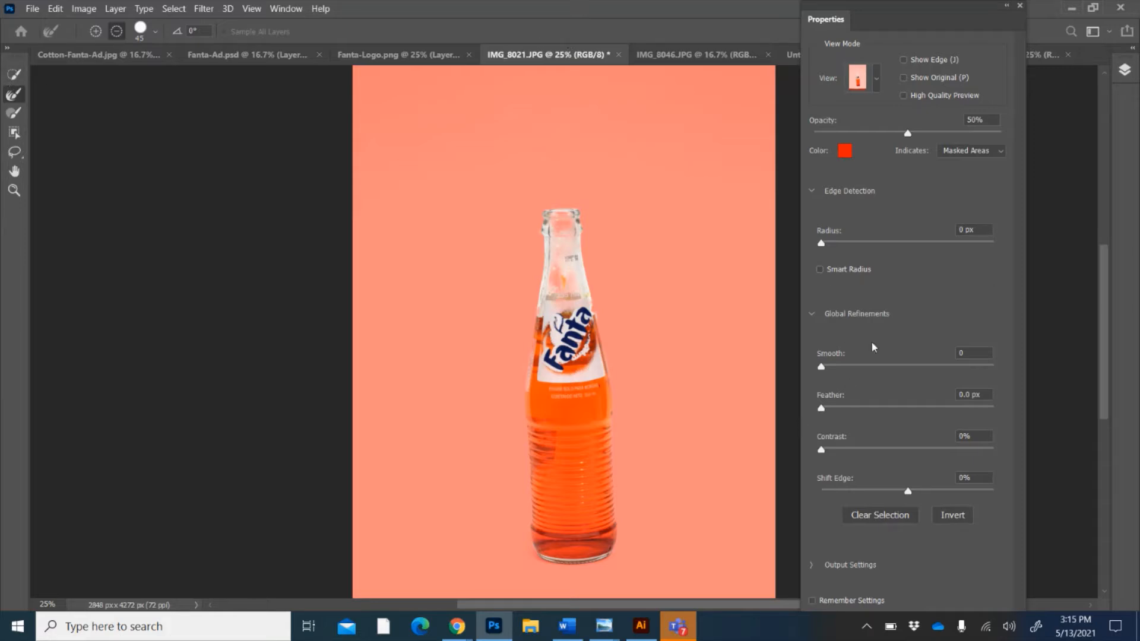
Set Smooth to 13 and edge detection Radius to 2 px, and restore the edge beside the label with the Refine Edge Brush
left_click_drag(821, 366, 844, 367)
left_click(95, 30)
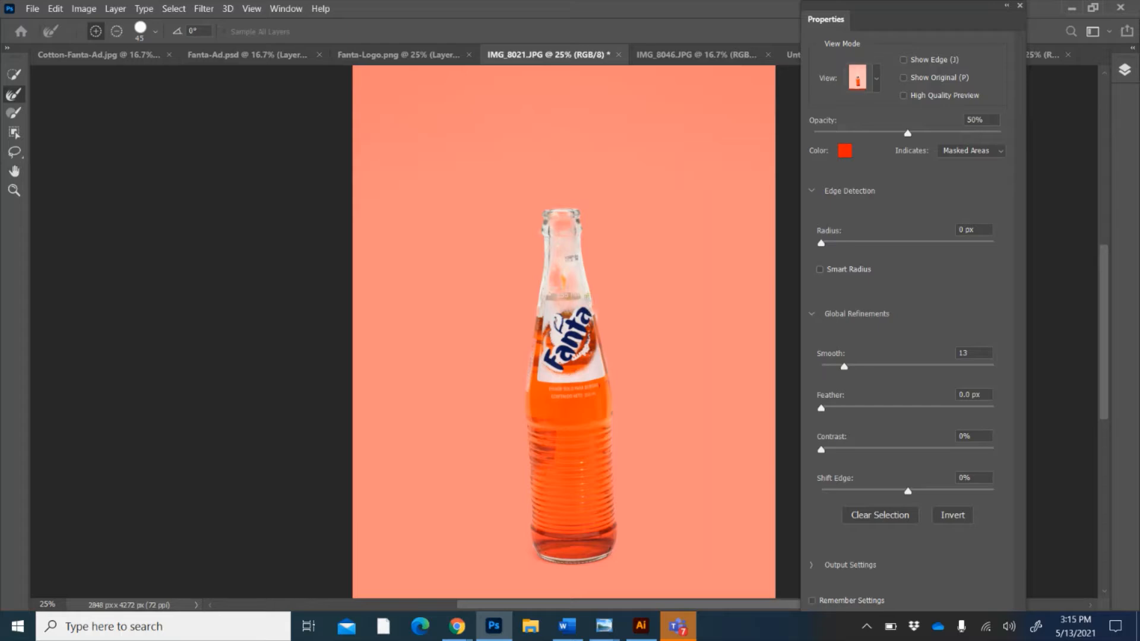
left_click(117, 30)
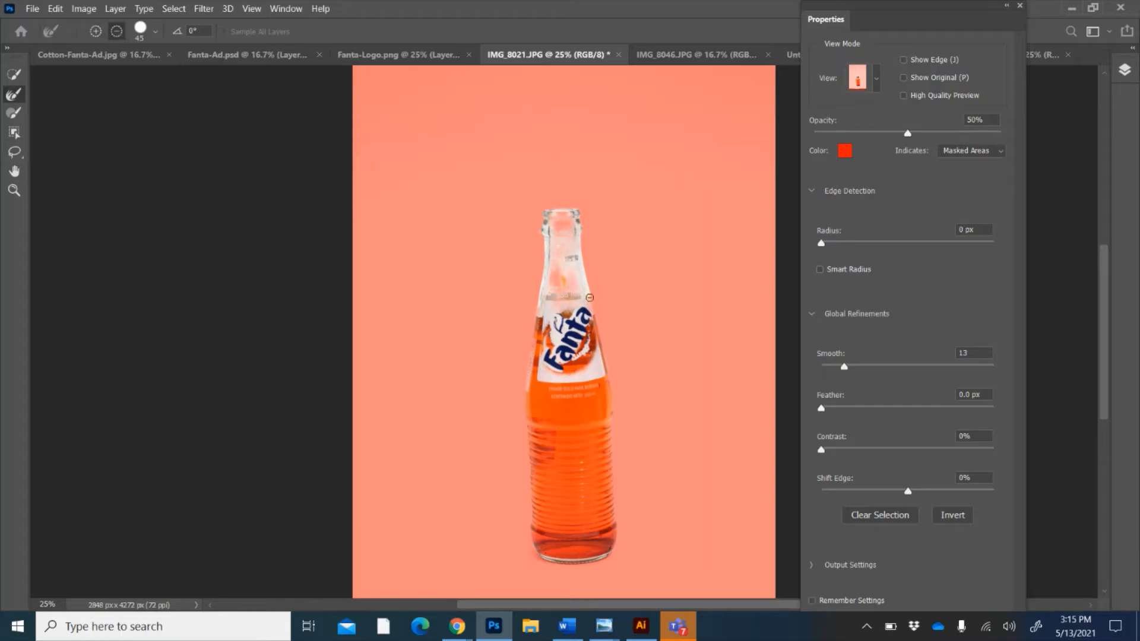
left_click_drag(591, 313, 594, 339)
left_click_drag(823, 244, 839, 247)
Preview the bottle cutout in On Layers view and apply the refined selection
left_click(876, 81)
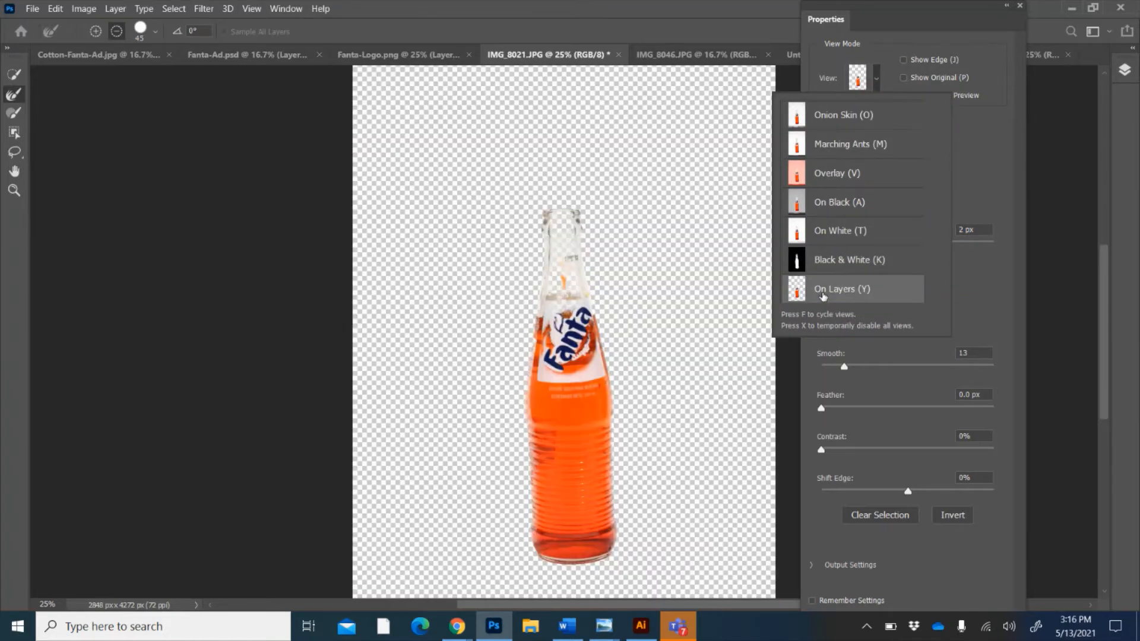
scroll(823, 296, "down", 1)
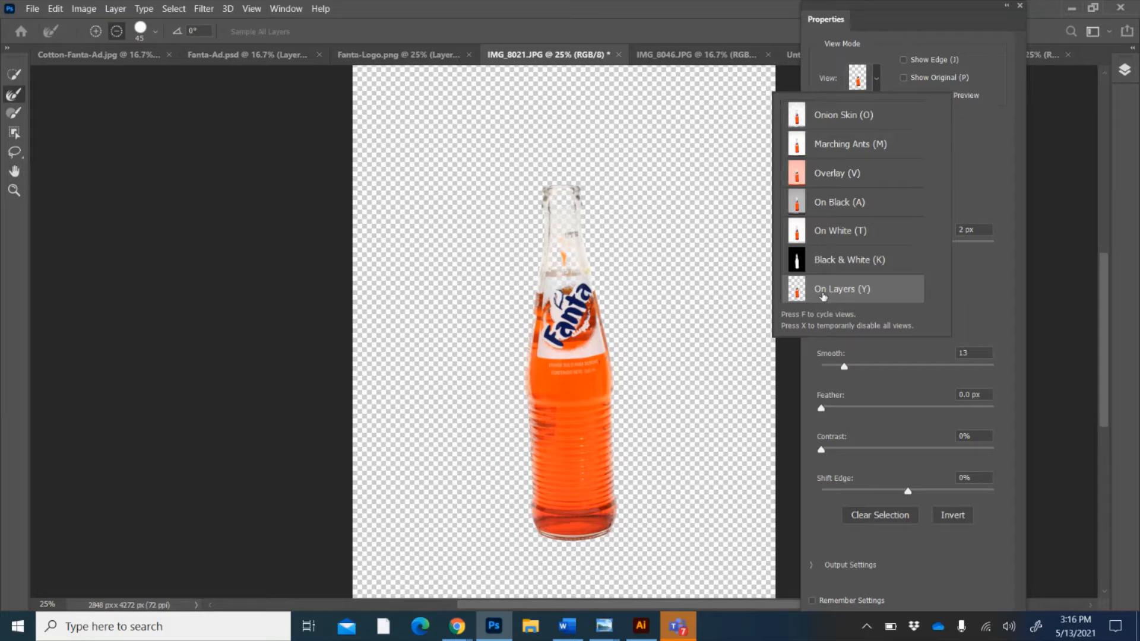
left_click(908, 25)
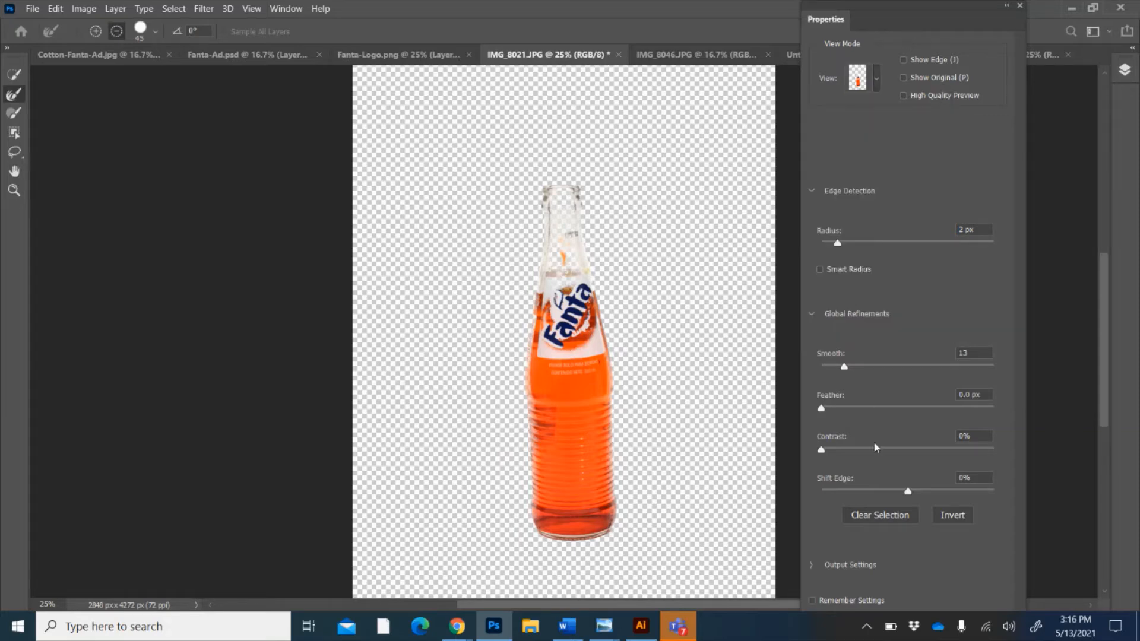
scroll(873, 452, "down", 4)
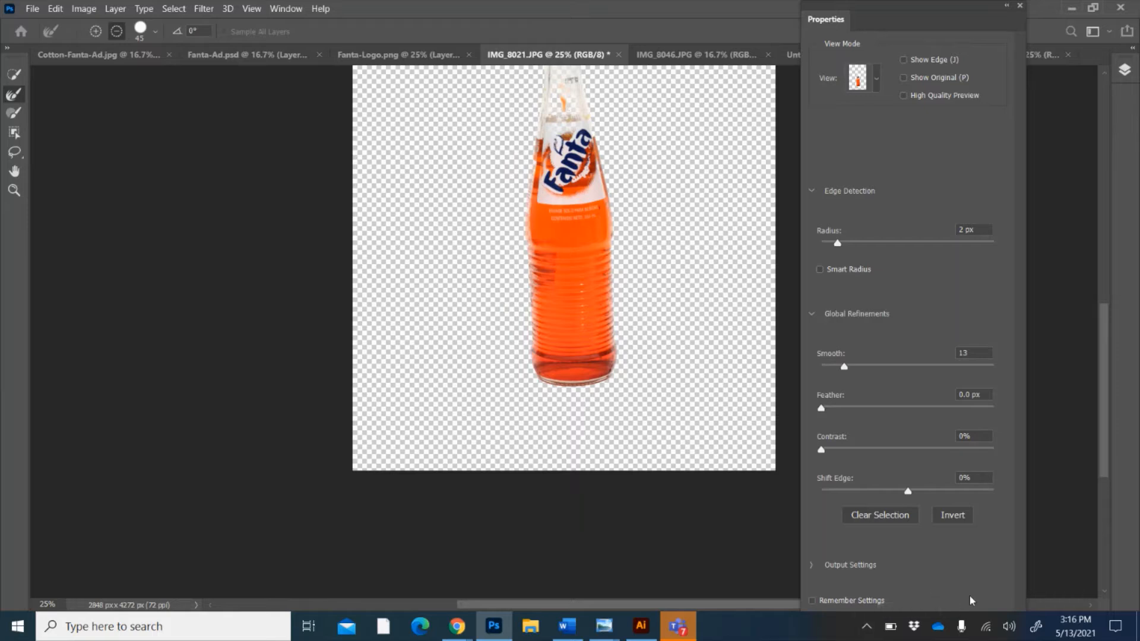
scroll(962, 596, "down", 1)
scroll(956, 592, "up", 3)
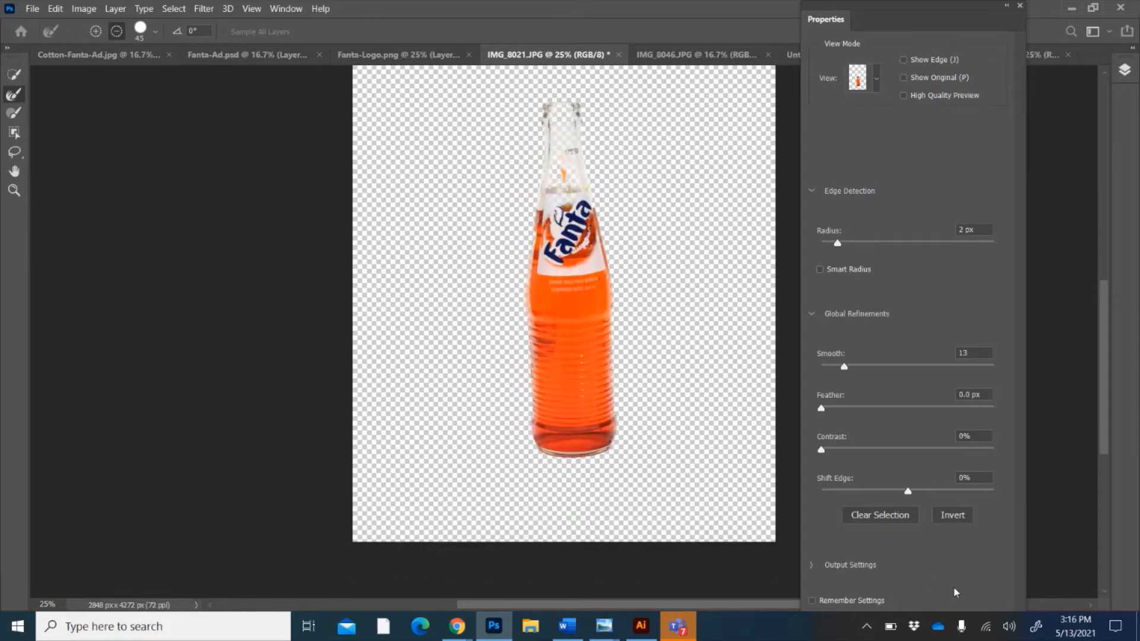
scroll(957, 592, "up", 2)
left_click_drag(980, 18, 900, 36)
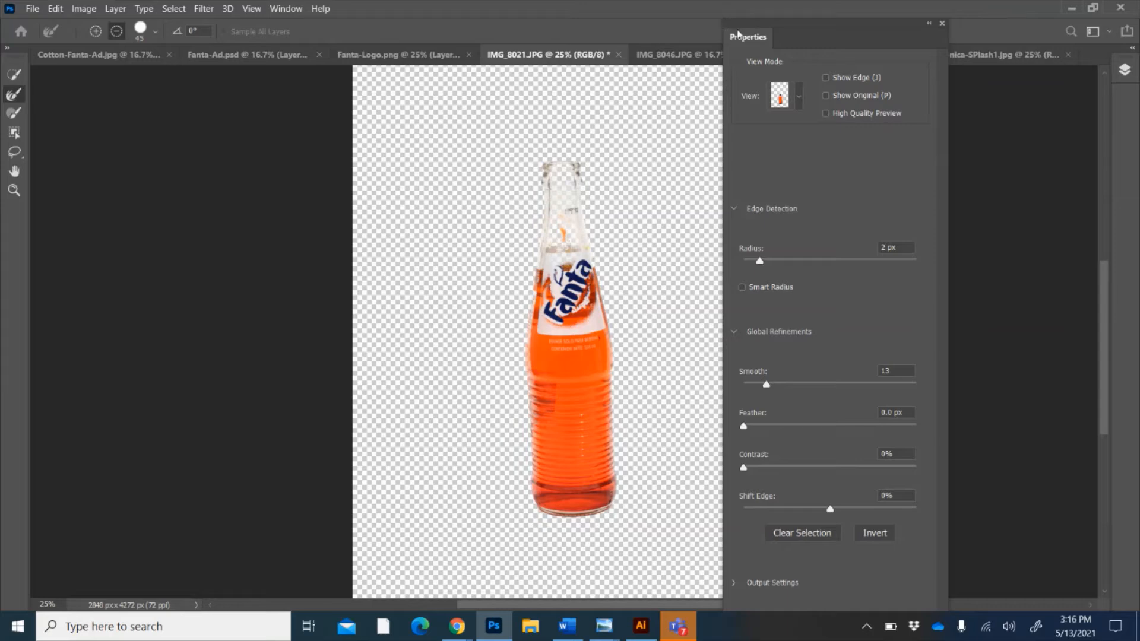
key("Return")
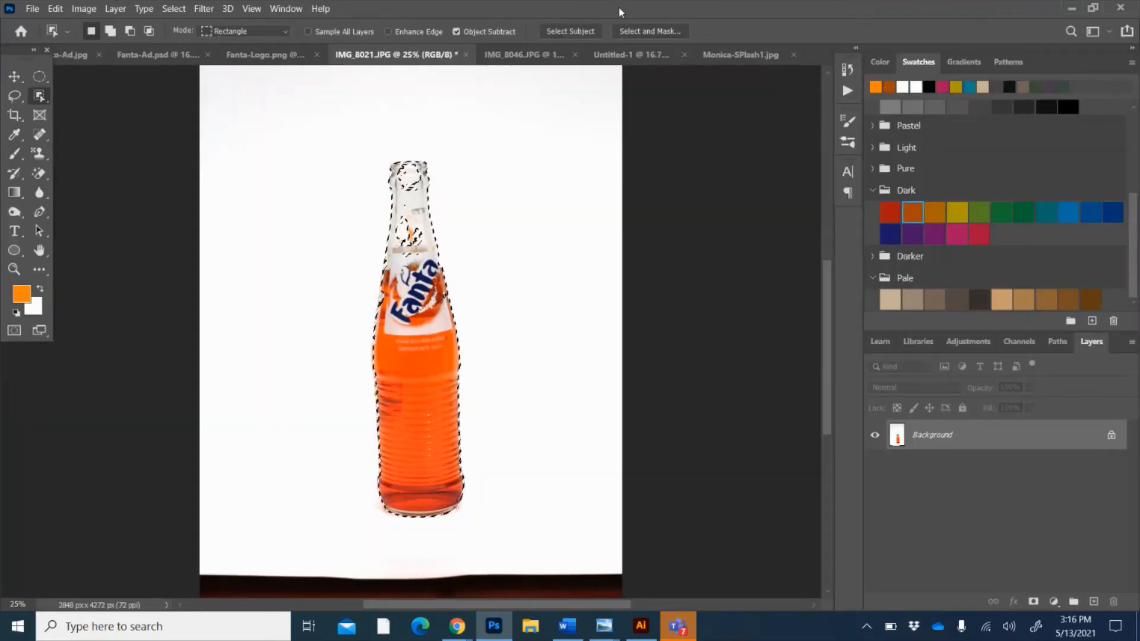
Copy the selected bottle from IMG_8021.JPG and paste it over the orange gradient in Untitled-1
left_click(631, 54)
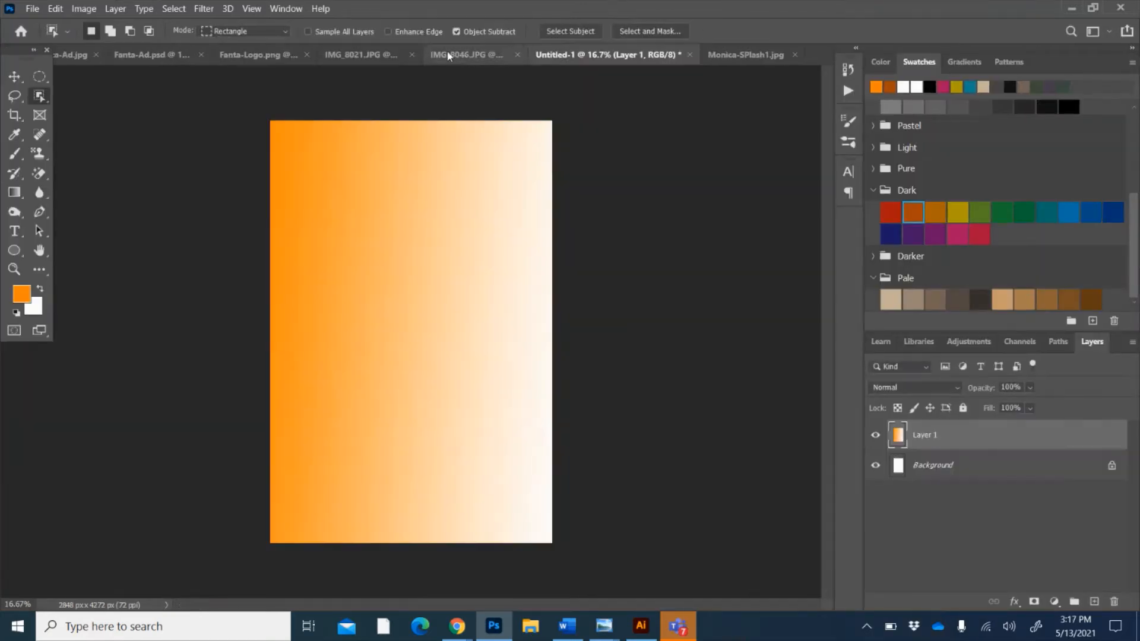
left_click(359, 55)
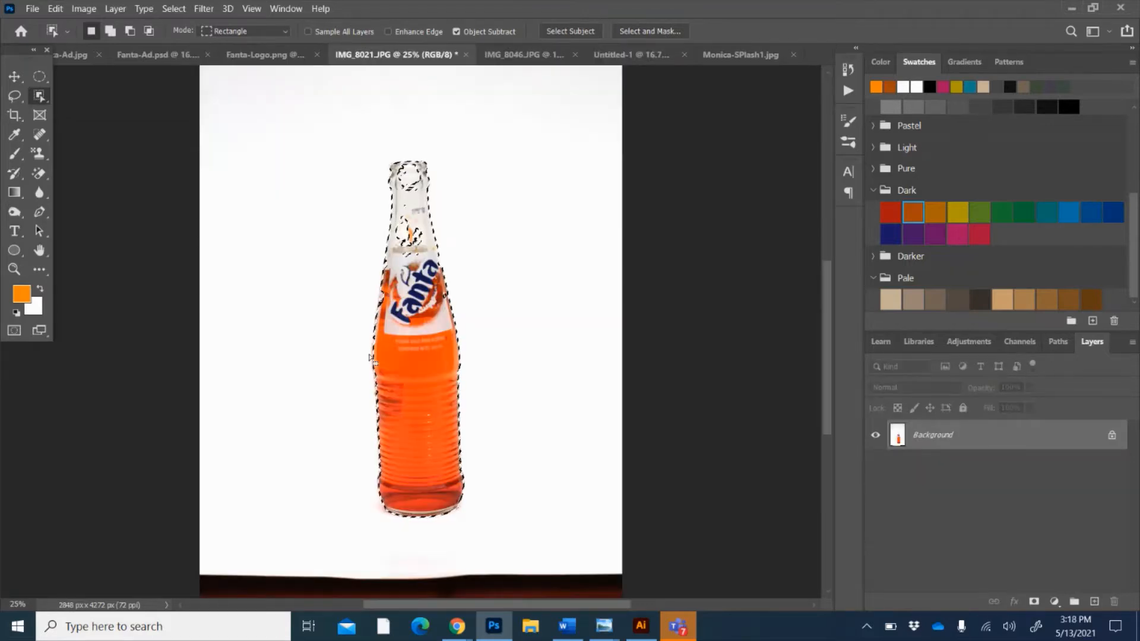
left_click(32, 8)
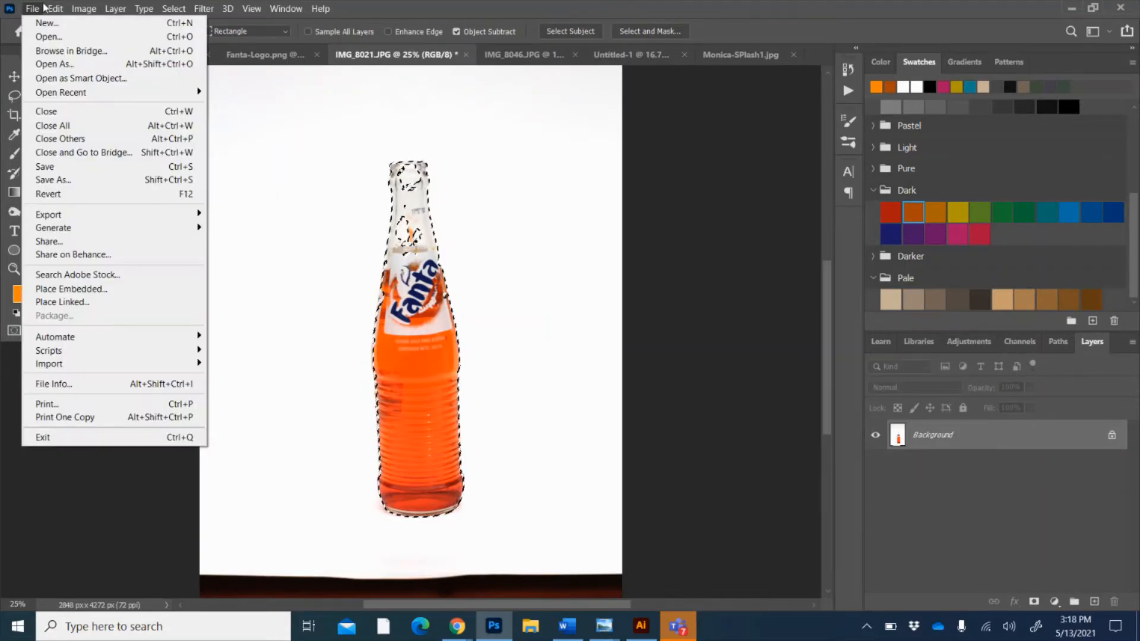
mouse_move(56, 7)
left_click(68, 105)
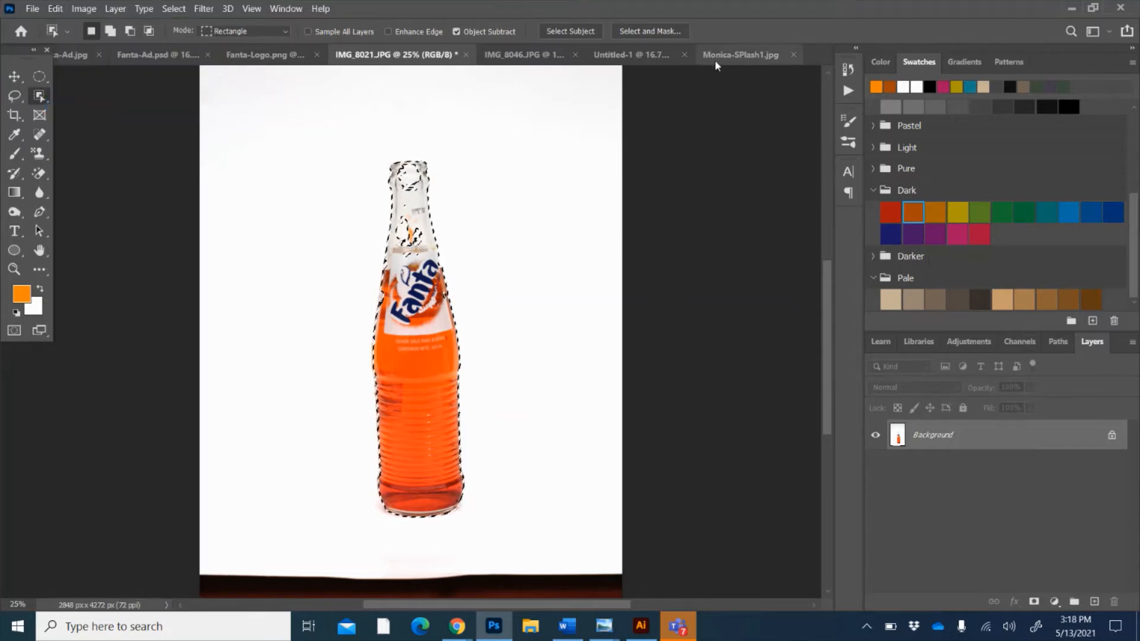
left_click(631, 54)
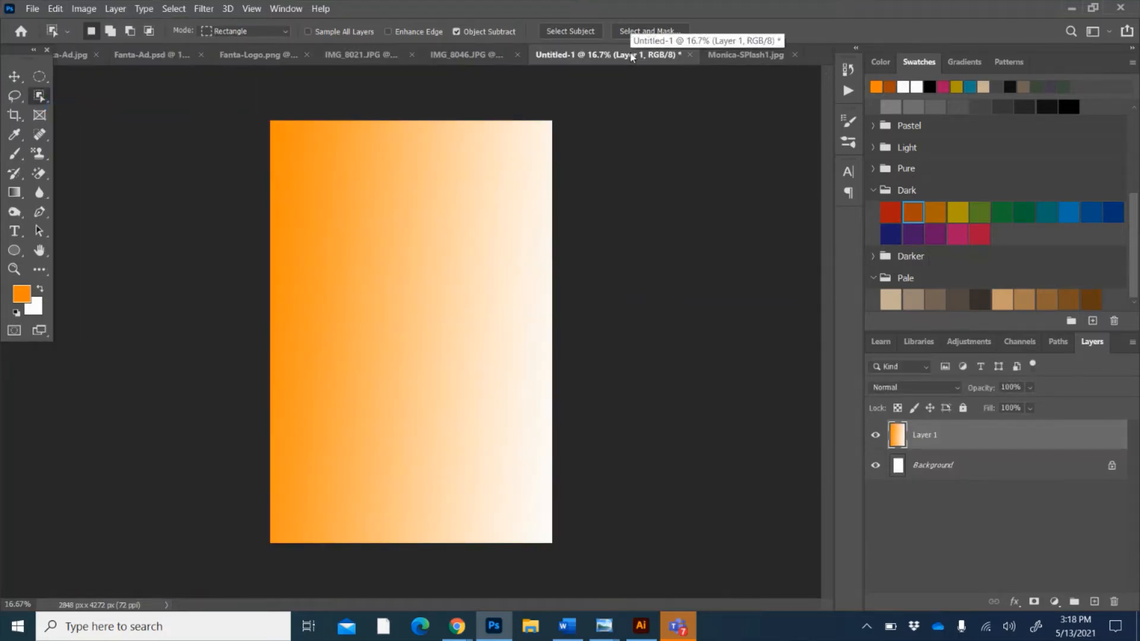
key("ctrl+v")
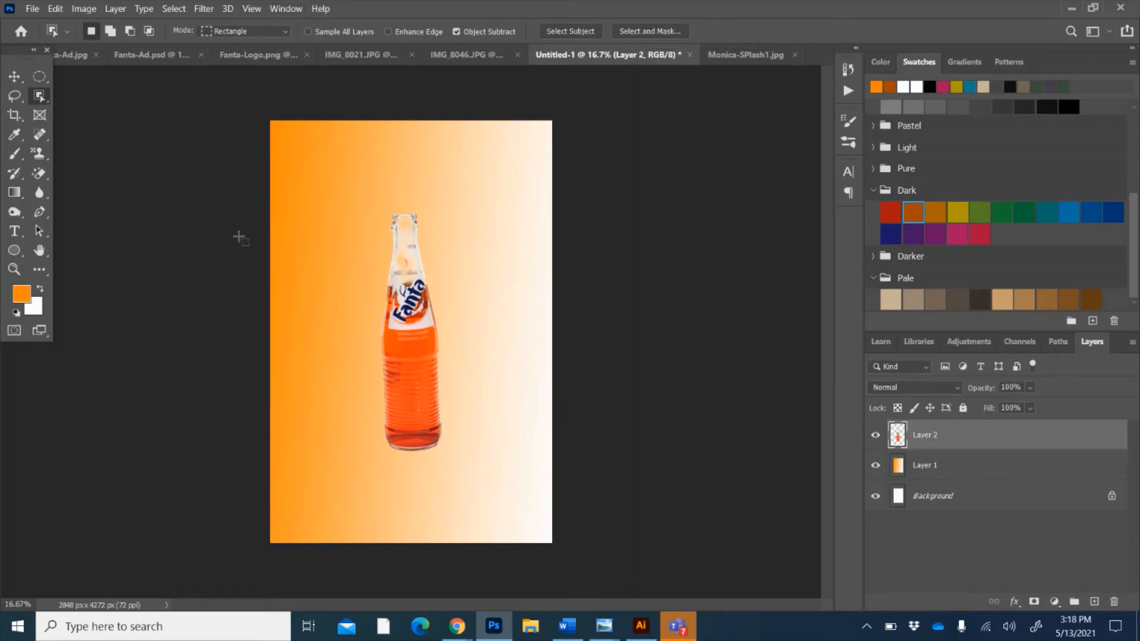
Add a layer mask to the bottle layer and set the Brush to 12% opacity and size 90
key("ctrl+plus")
key("ctrl+plus")
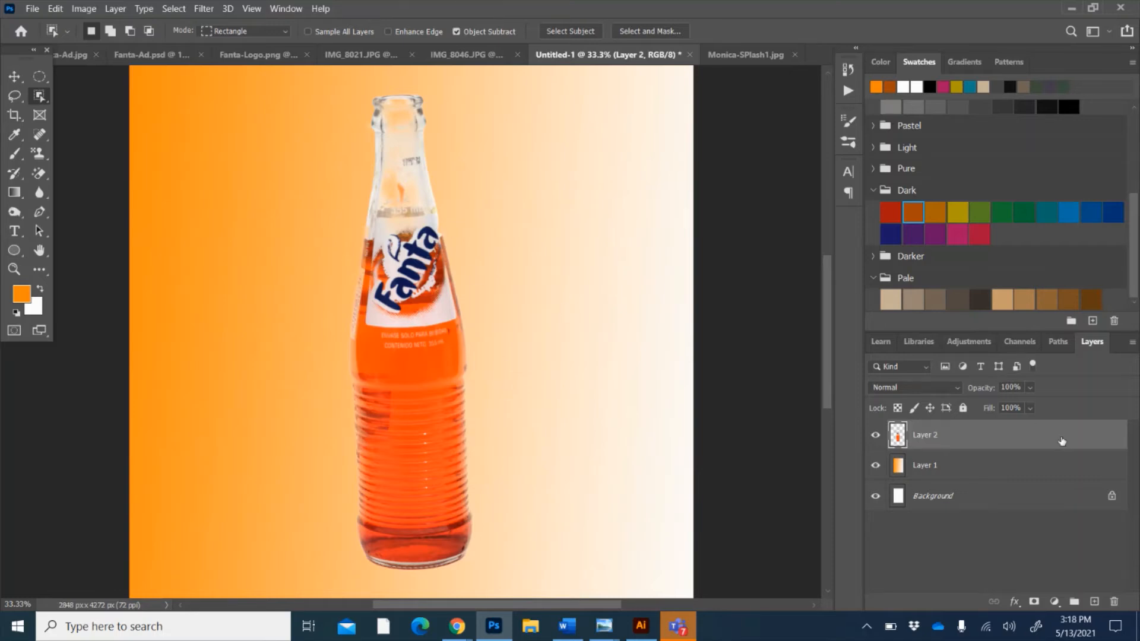
left_click(1034, 601)
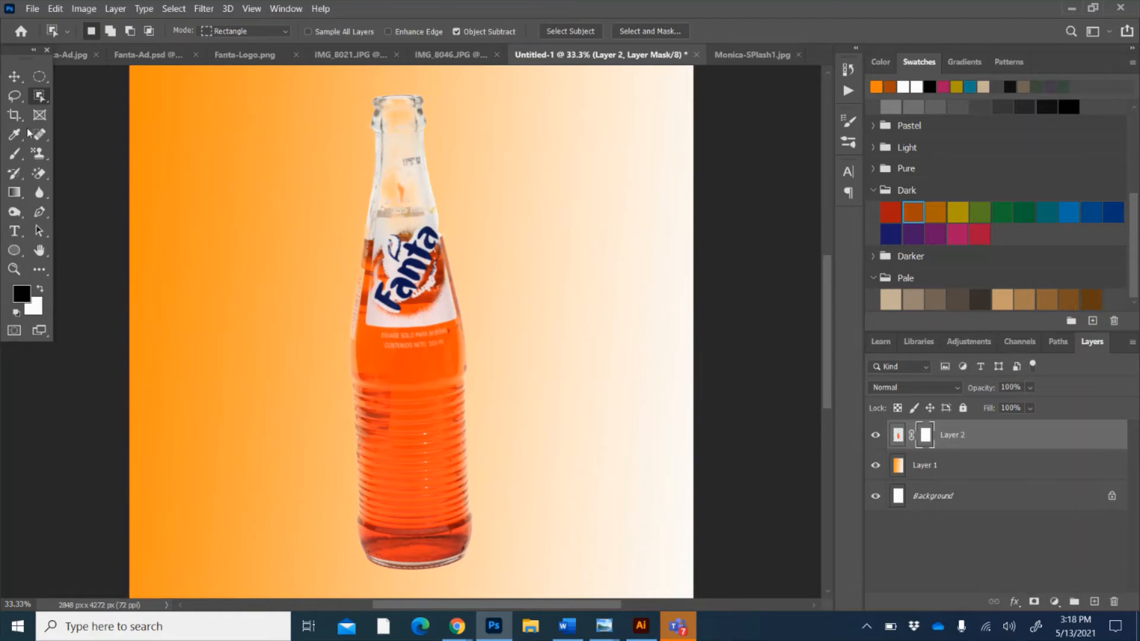
left_click(14, 153)
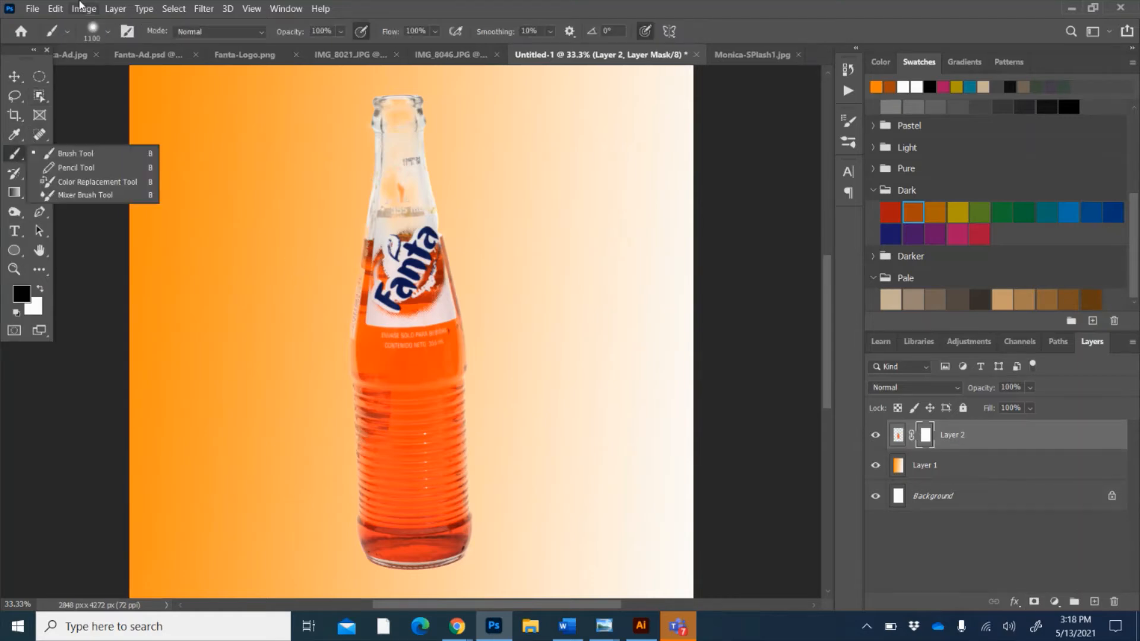
left_click_drag(342, 32, 298, 49)
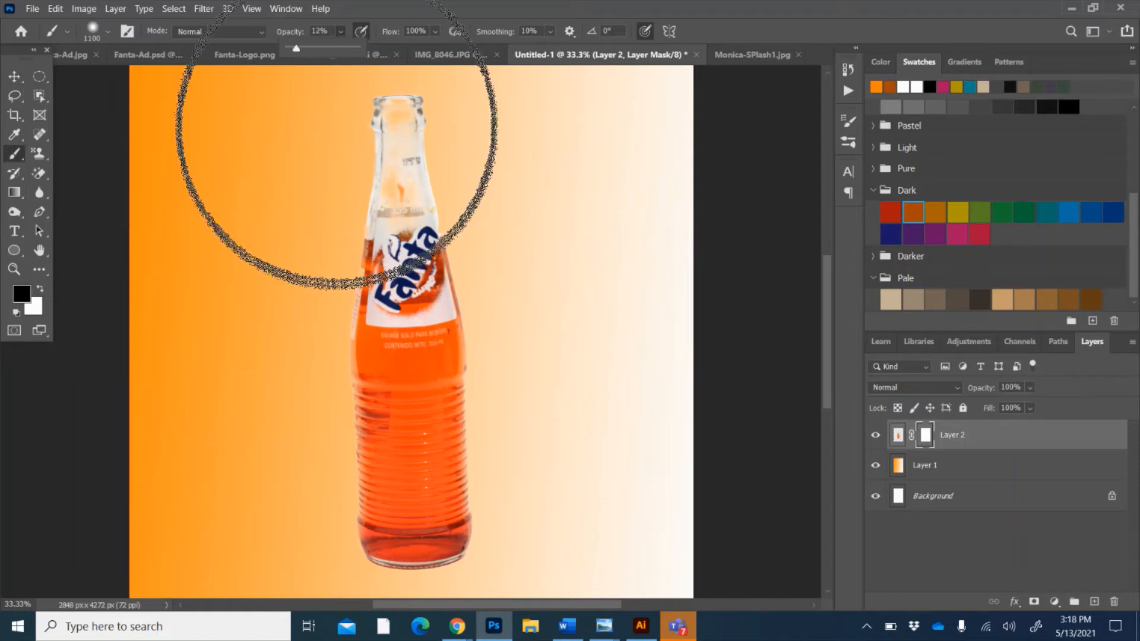
key("bracketleft")
key("bracketleft")
key("bracketleft")
key("bracketleft")
key("bracketleft")
key("bracketleft")
key("bracketleft")
key("bracketleft")
key("bracketleft")
key("bracketleft")
key("bracketleft")
key("bracketleft")
key("bracketleft")
key("bracketleft")
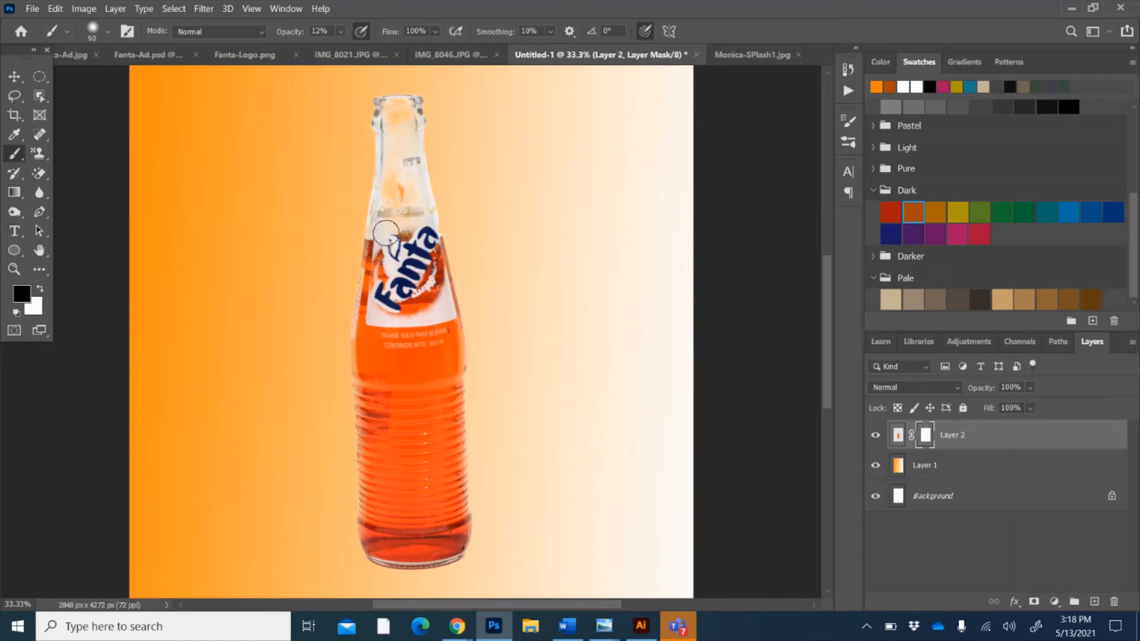
Paint black on the mask over the clear glass neck to make it partly see-through, and reselect the bottle layer's image
mouse_move(394, 180)
left_mouse_down()
mouse_move(389, 237)
mouse_move(399, 125)
mouse_move(393, 174)
mouse_move(404, 166)
mouse_move(400, 136)
mouse_move(413, 214)
mouse_move(395, 110)
mouse_move(415, 213)
mouse_move(401, 178)
mouse_move(399, 190)
mouse_move(427, 67)
mouse_move(406, 117)
mouse_move(420, 212)
left_mouse_up()
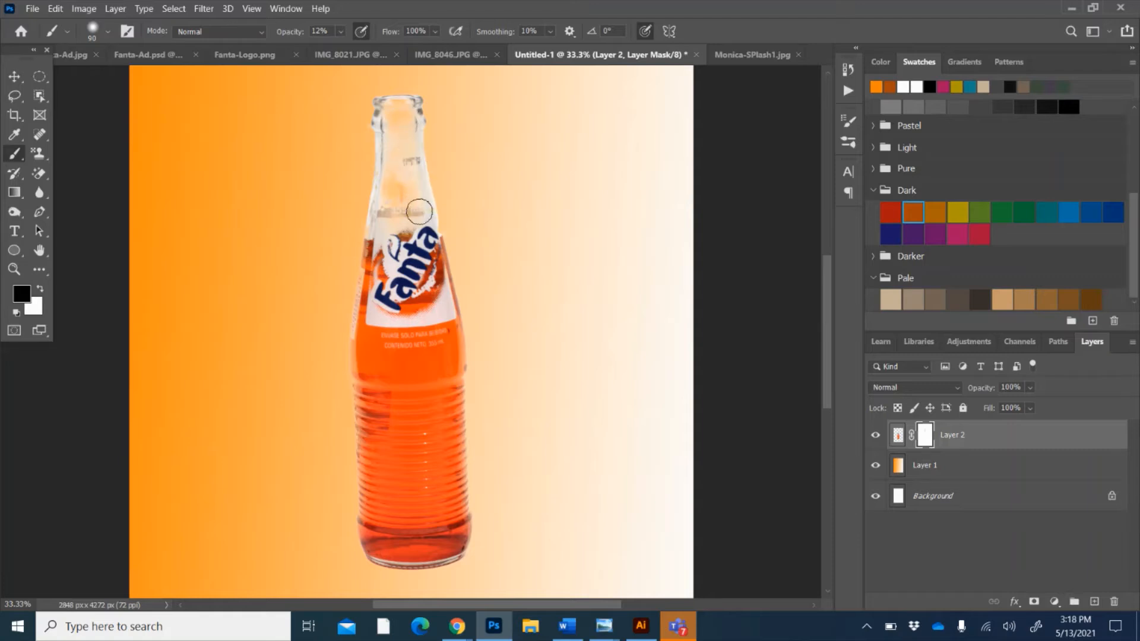
right_click(396, 142)
left_click(397, 202)
mouse_move(414, 190)
left_mouse_down()
mouse_move(429, 238)
mouse_move(412, 125)
mouse_move(434, 208)
mouse_move(426, 222)
mouse_move(404, 96)
mouse_move(390, 117)
mouse_move(381, 234)
mouse_move(396, 159)
mouse_move(398, 198)
mouse_move(388, 148)
mouse_move(394, 181)
left_mouse_up()
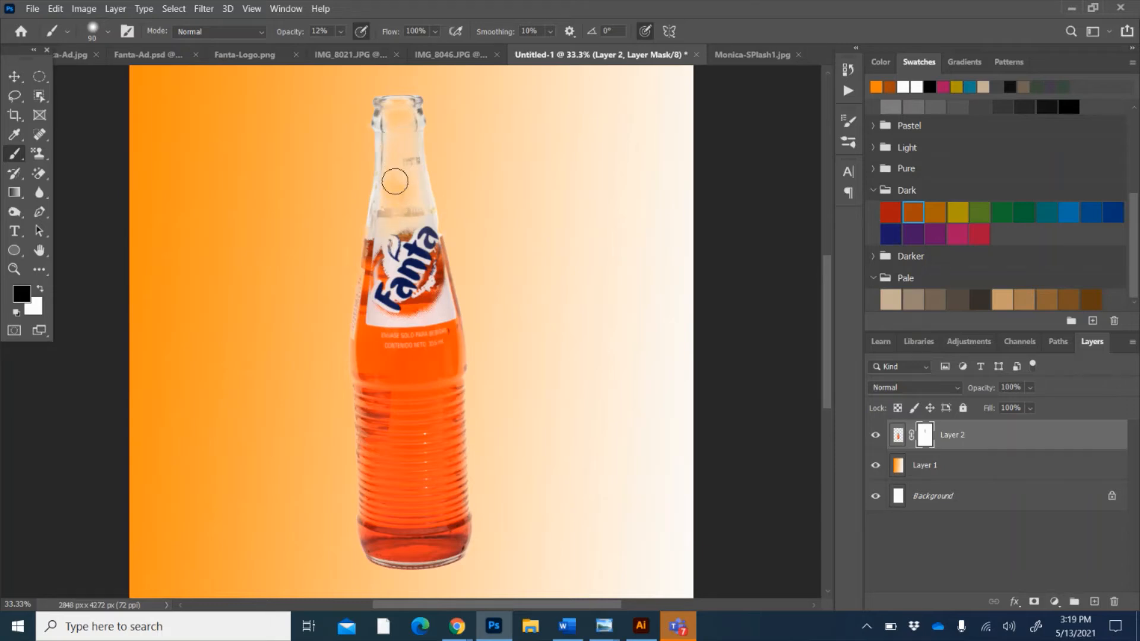
key("ctrl+minus")
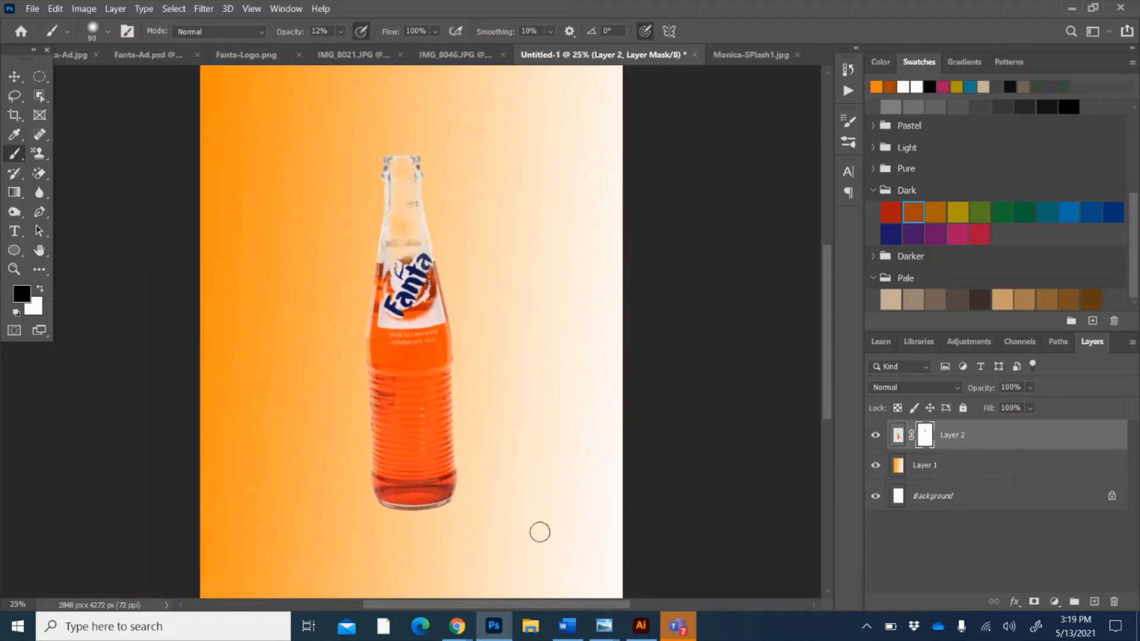
left_click(899, 435)
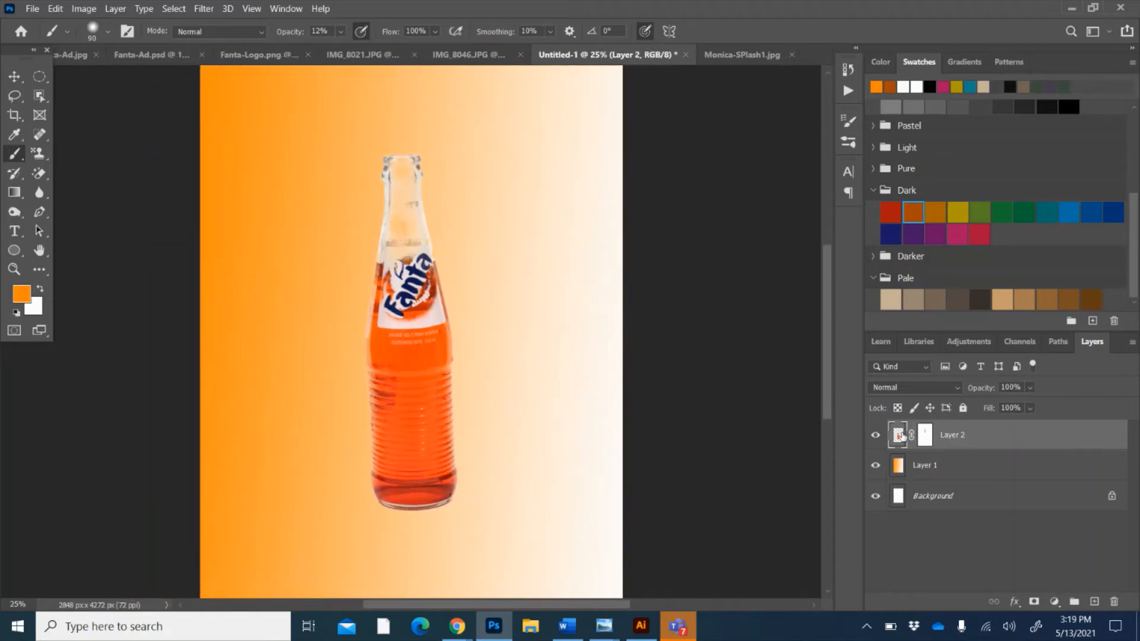
Select the orange and its leaf in IMG_8046.JPG with the Quick Selection Tool
left_click(458, 55)
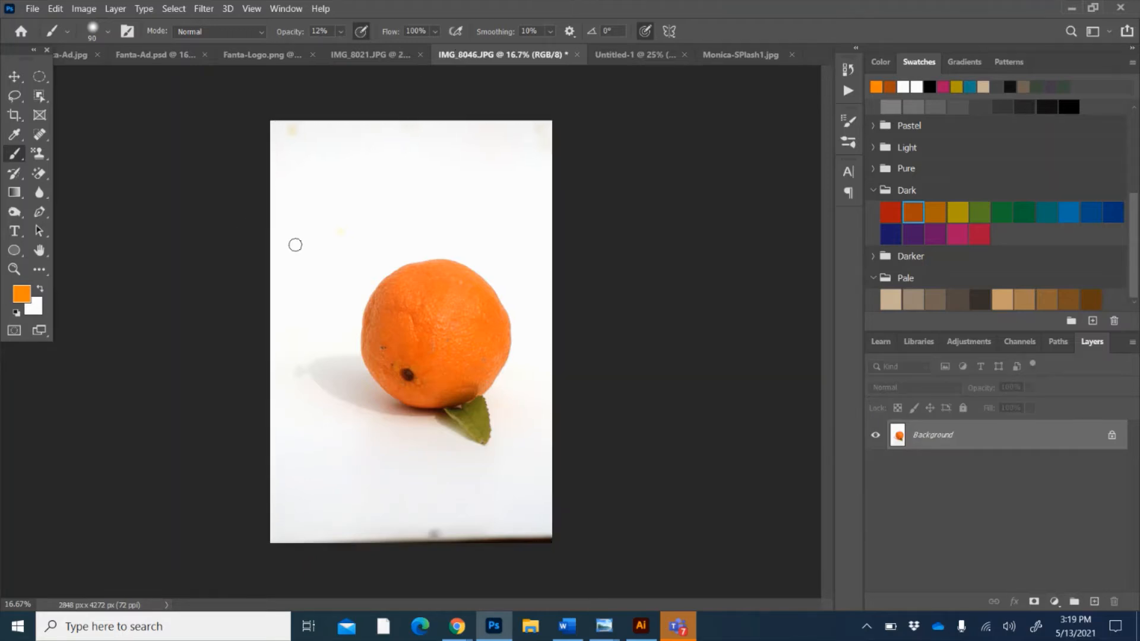
left_click(45, 100)
right_click(46, 101)
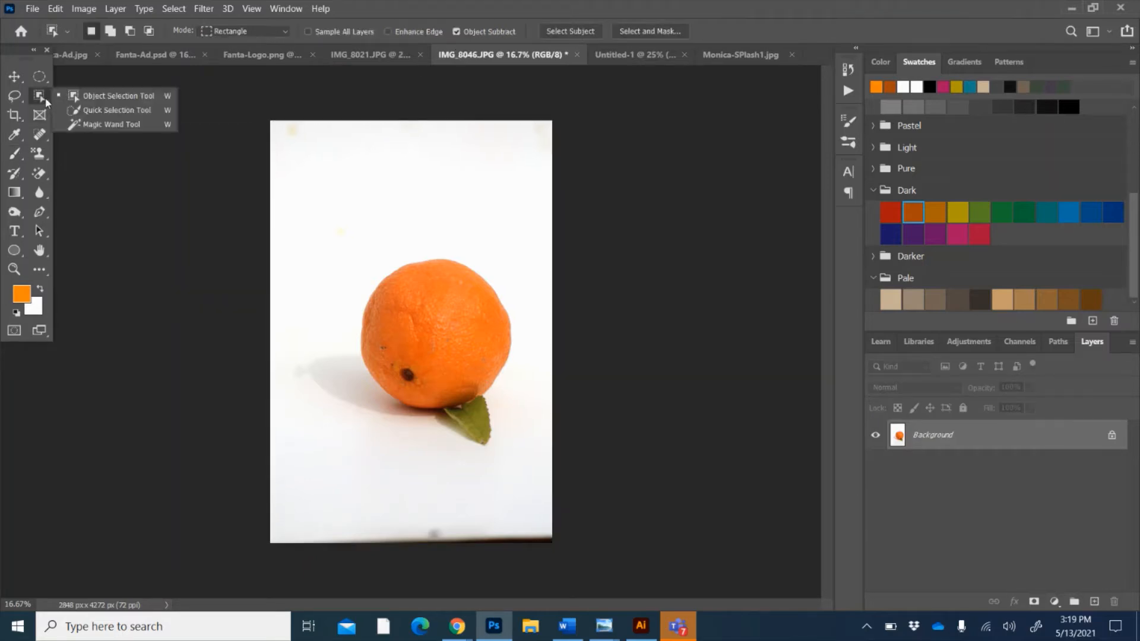
left_click(87, 110)
mouse_move(438, 321)
left_mouse_down()
mouse_move(449, 353)
mouse_move(470, 318)
left_mouse_up()
mouse_move(457, 406)
left_mouse_down()
mouse_move(475, 423)
mouse_move(469, 416)
left_mouse_up()
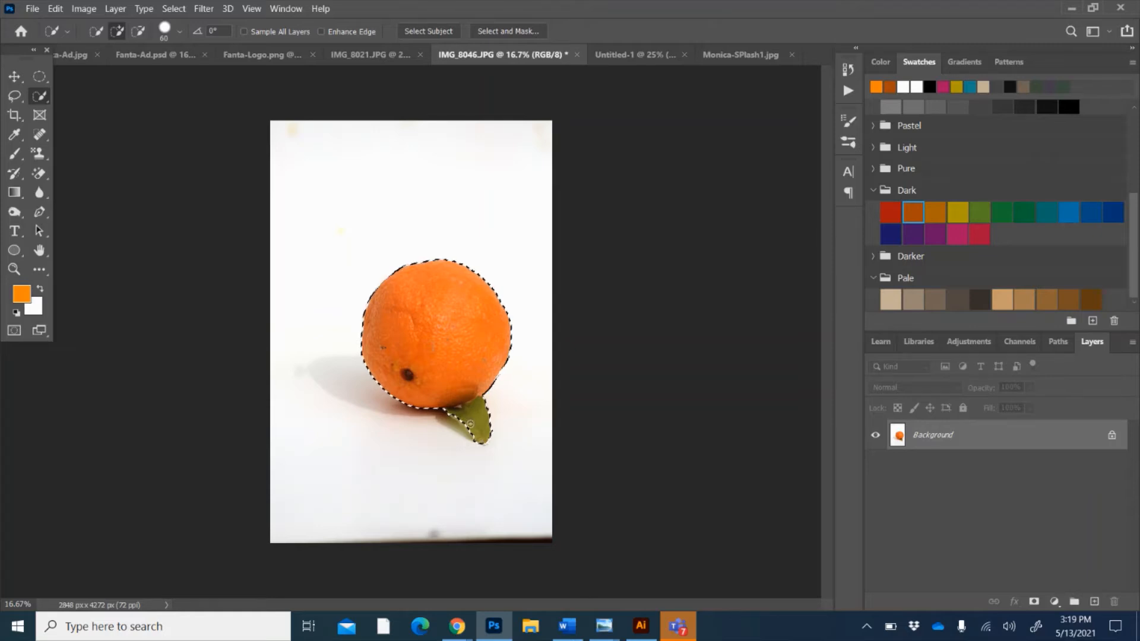
left_click(460, 419)
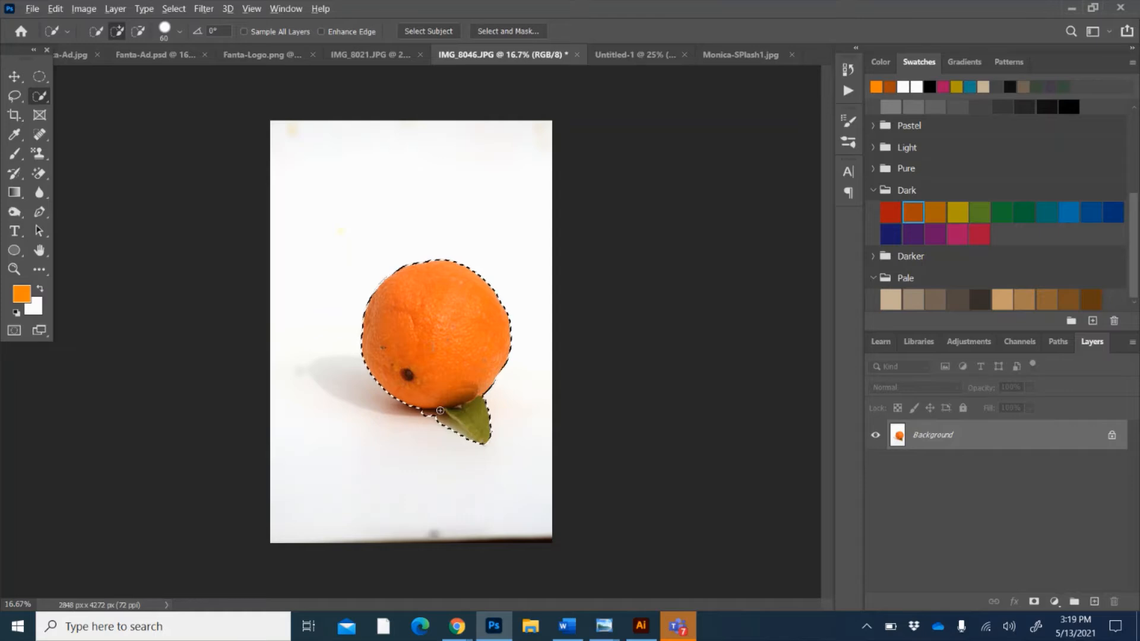
key("alt")
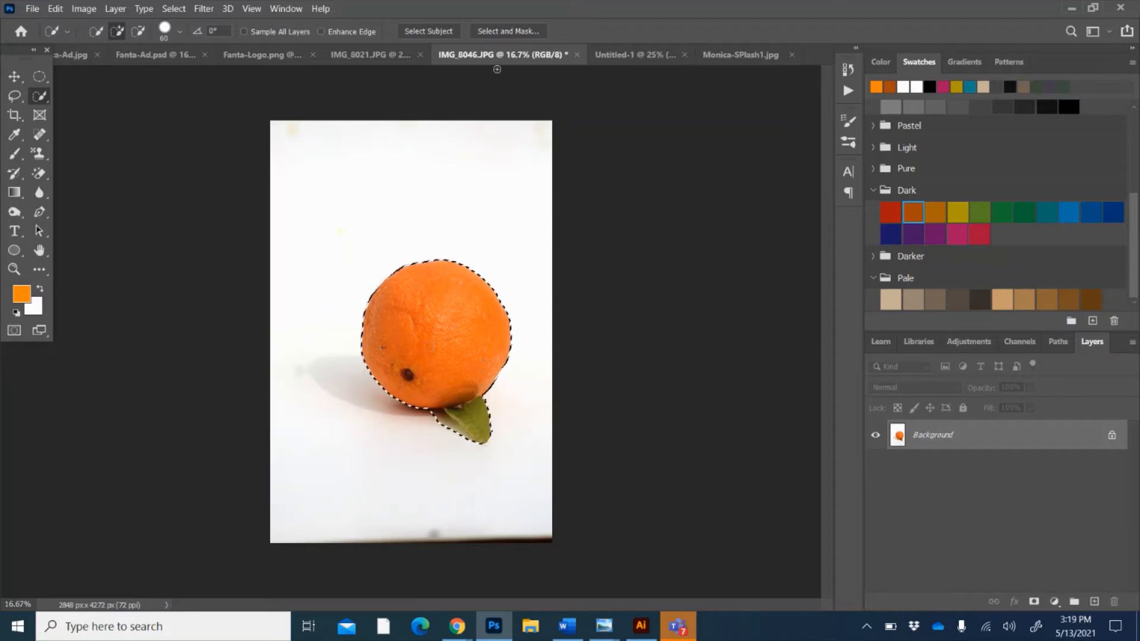
In Select and Mask, set the edge detection Radius to 6 px and refine the shadowed edge of the leaf with the Refine Edge Brush
left_click(508, 30)
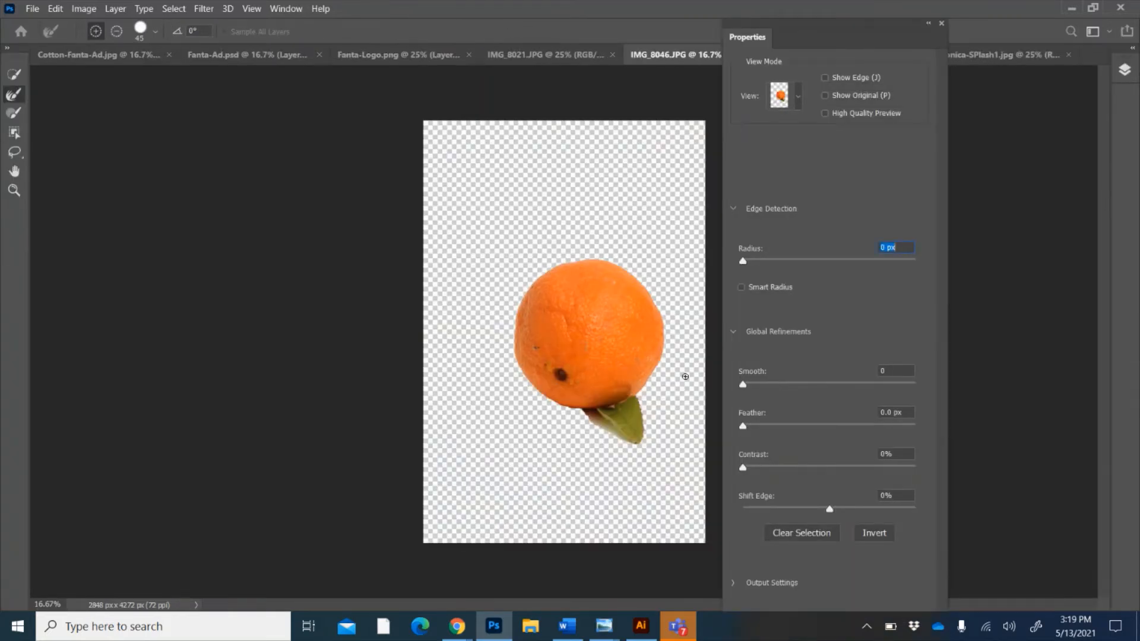
left_click(775, 262)
left_click_drag(585, 415, 608, 432)
Check the orange in Overlay view, set Feather to 1.0 px and apply the refined selection
left_click(793, 104)
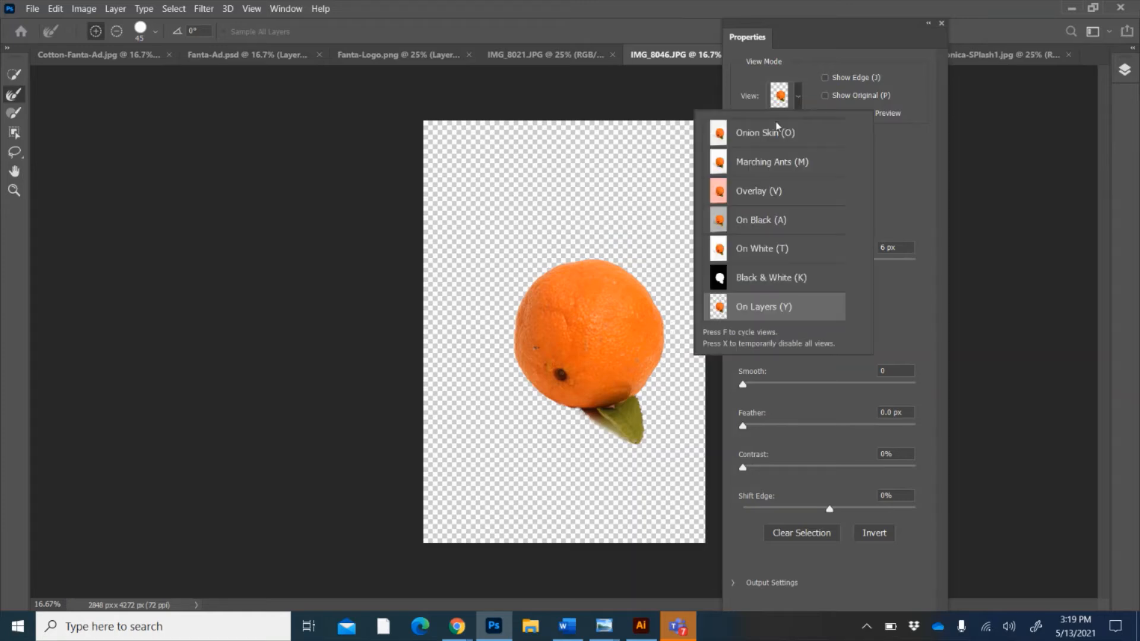
left_click(540, 269)
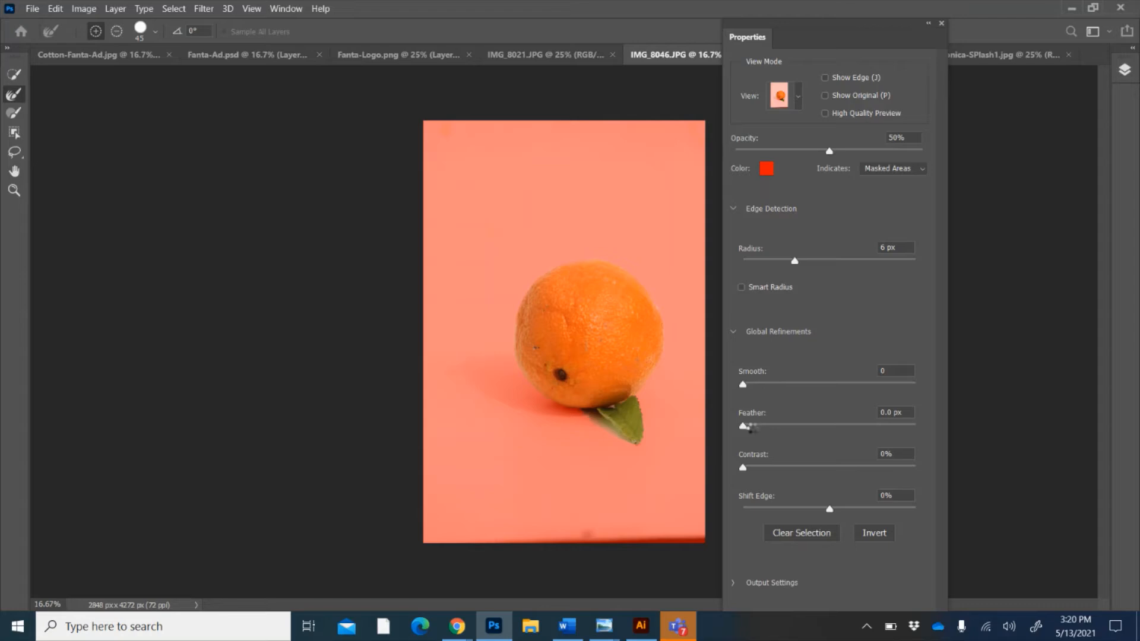
left_click_drag(750, 427, 755, 436)
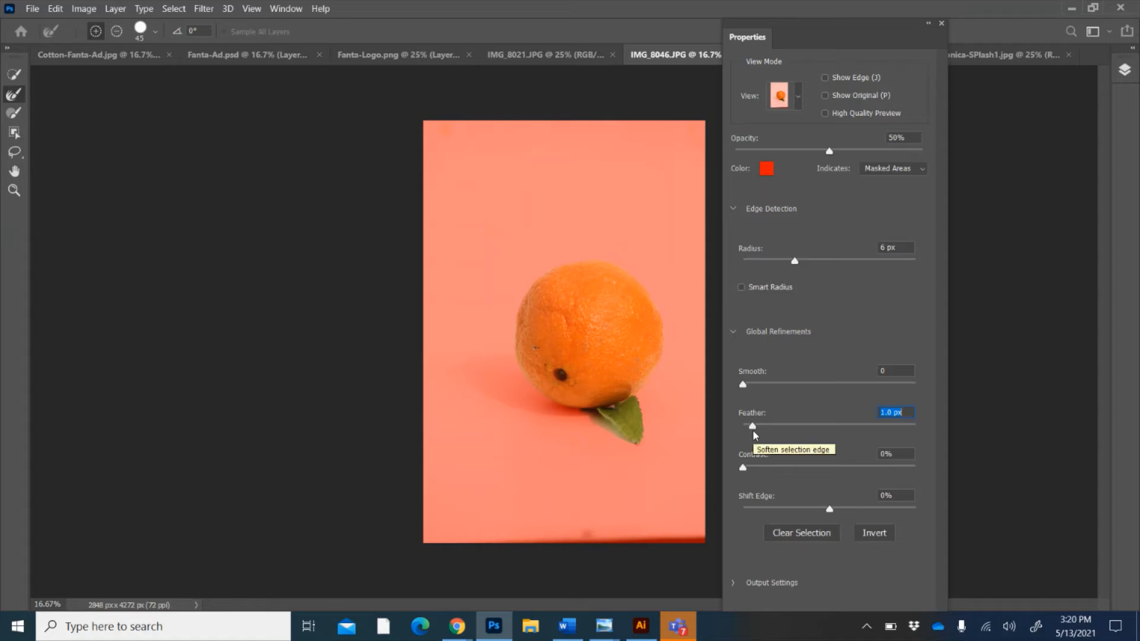
key("Return")
left_click(858, 593)
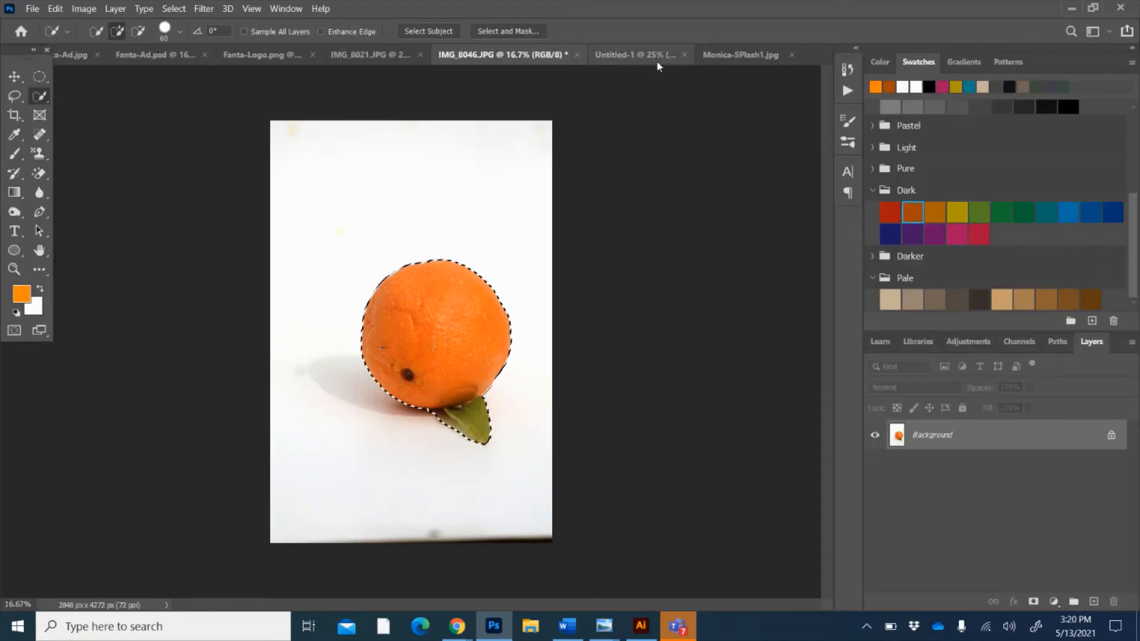
Paste the orange into Untitled-1, scale it to about 47%, rotate it about -24° and place it overlapping the bottle's lower right side
left_click(635, 55)
key("ctrl+v")
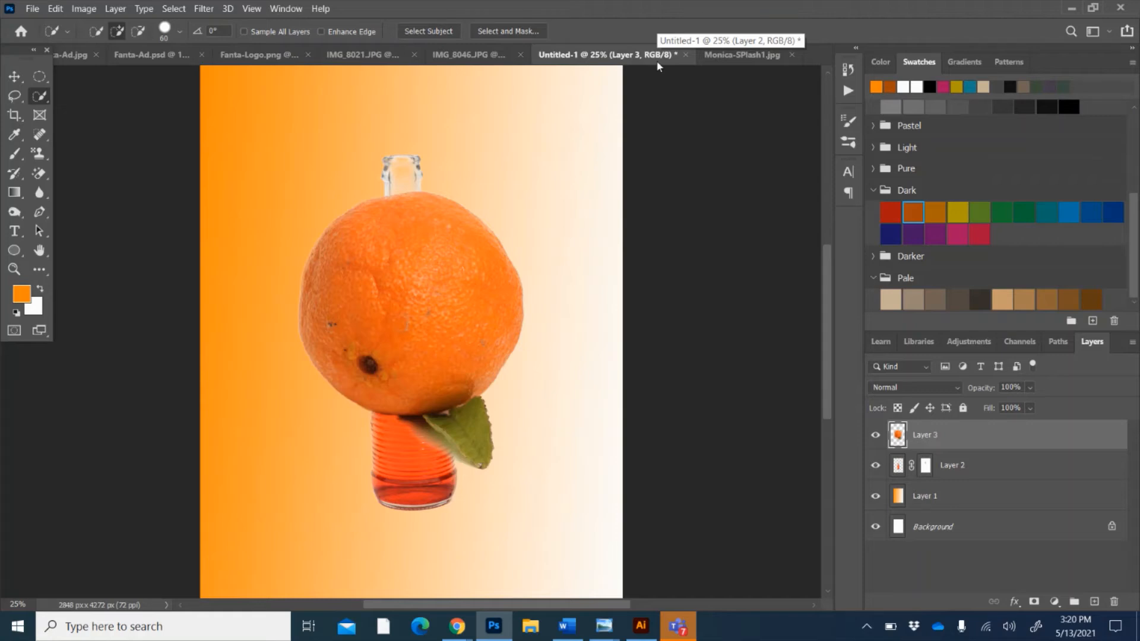
key("ctrl+t")
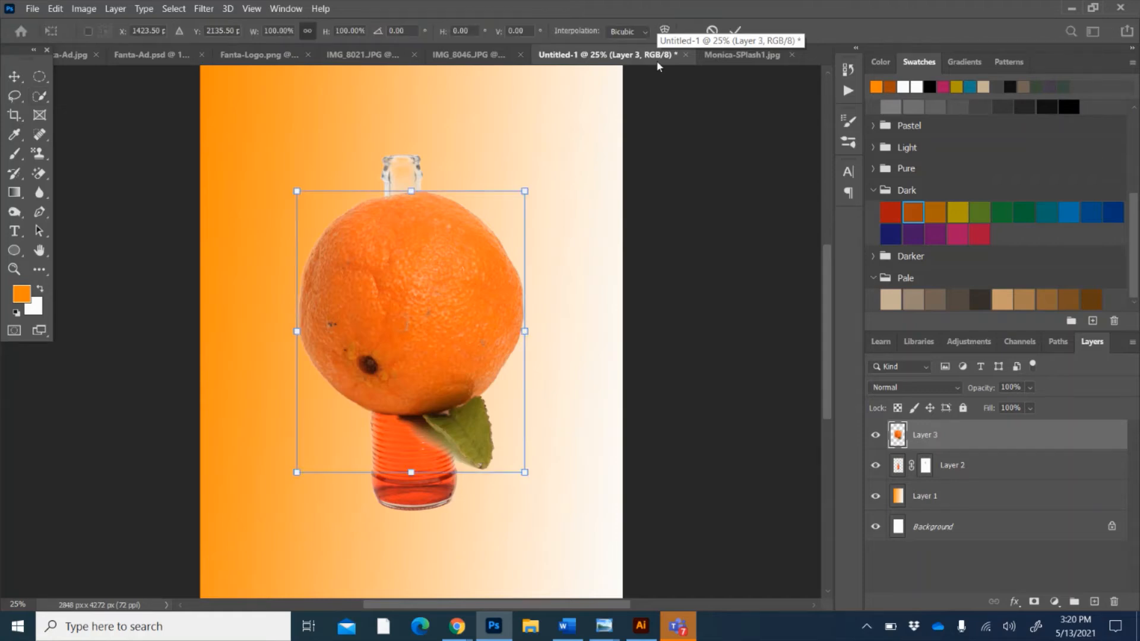
left_click_drag(296, 192, 437, 363)
left_click_drag(565, 358, 529, 337)
left_click_drag(545, 449, 570, 467)
left_click_drag(506, 433, 464, 481)
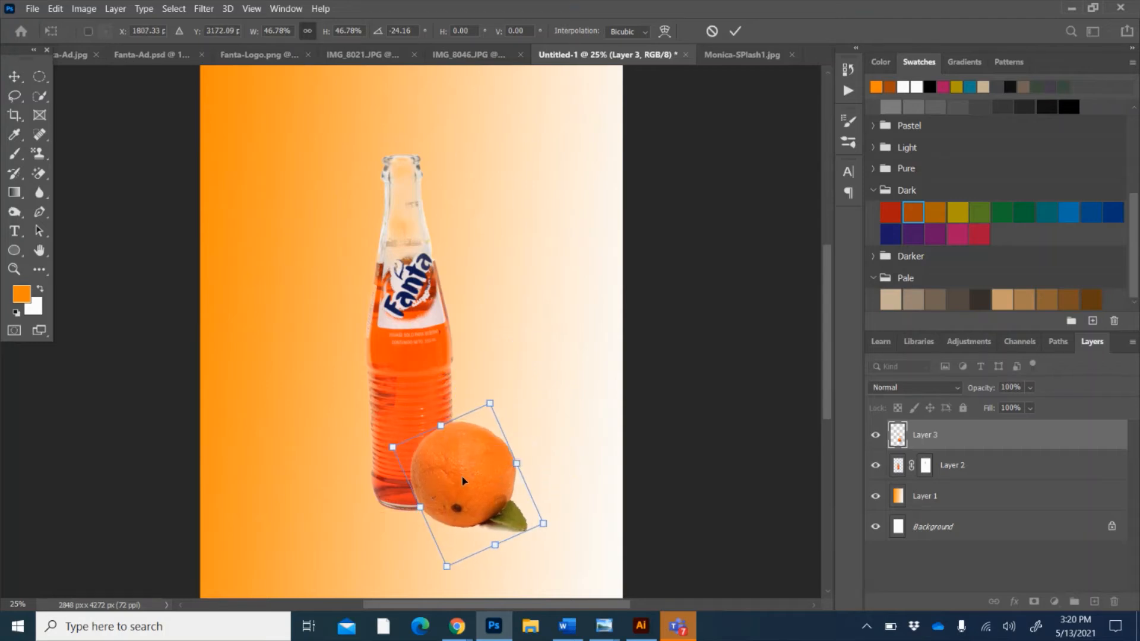
key("Return")
key("w")
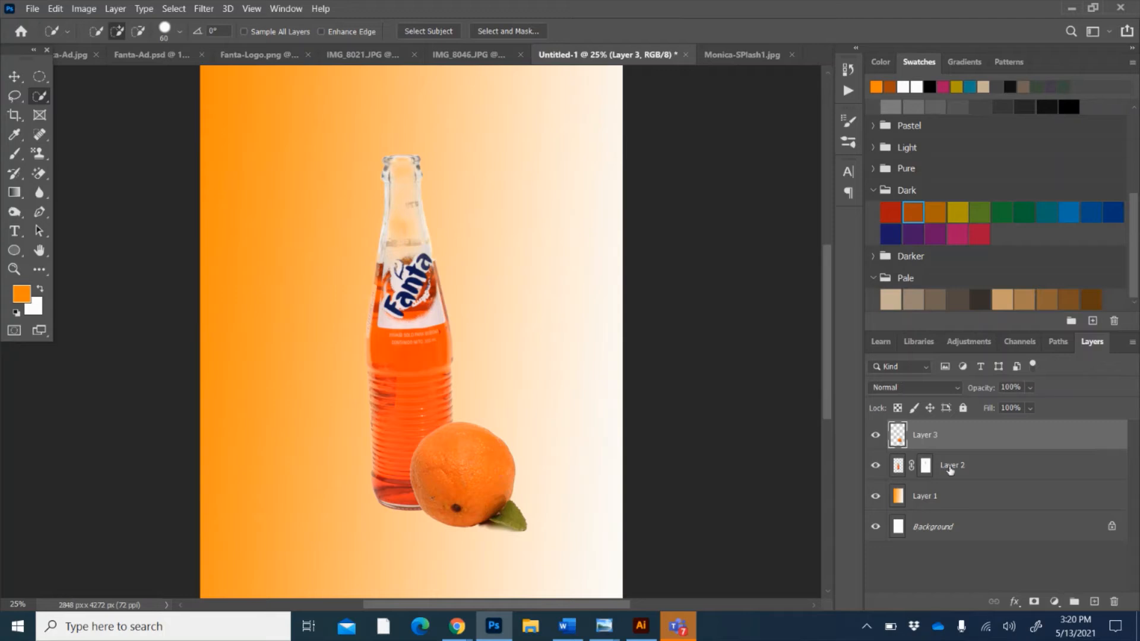
Shift the bottle layer's Hue to +14 with a Hue/Saturation adjustment
right_click(900, 472)
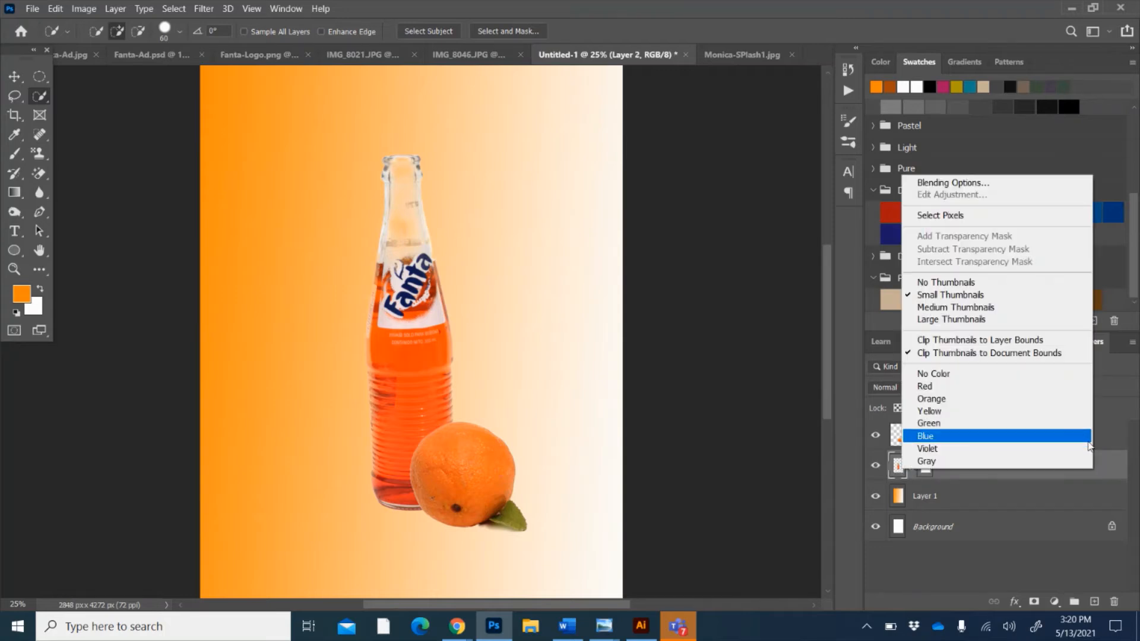
left_click(1106, 473)
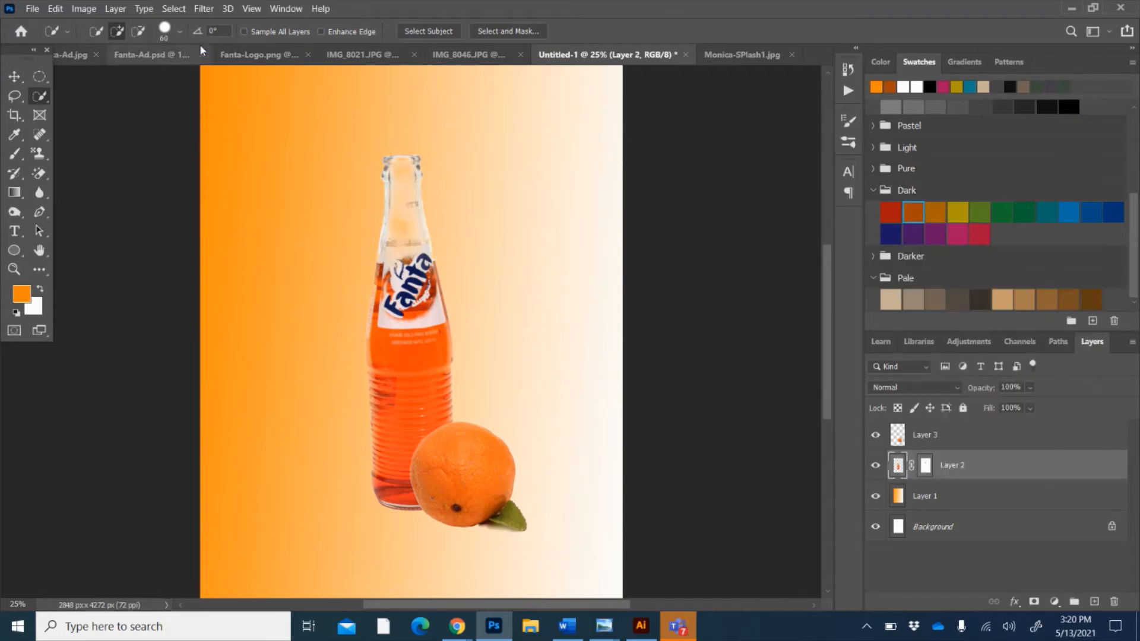
left_click(94, 9)
mouse_move(94, 44)
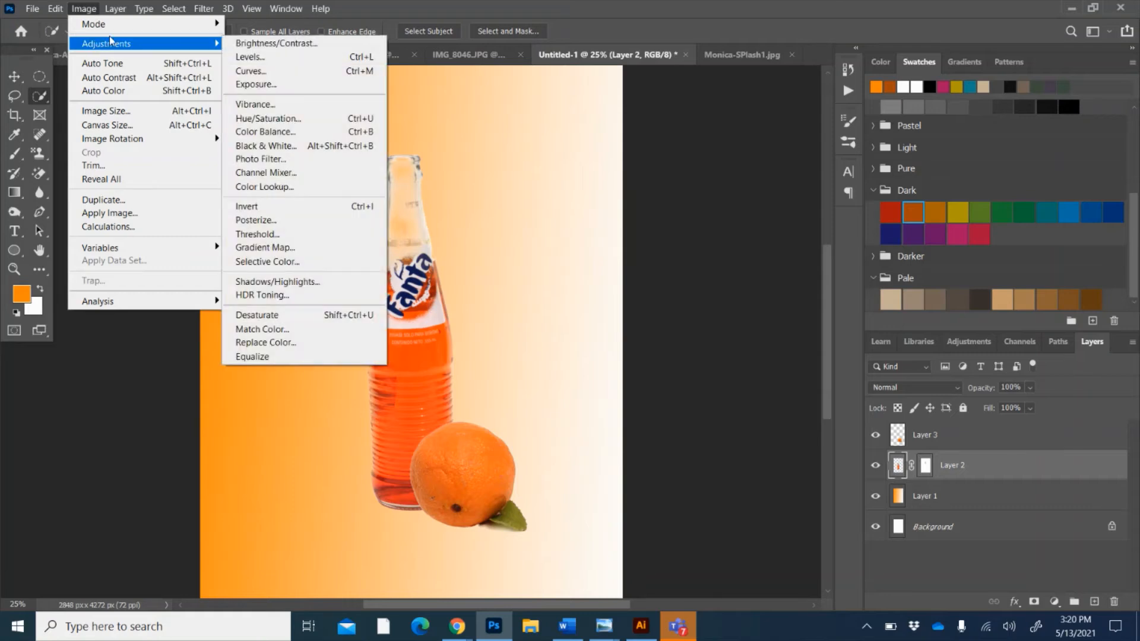
left_click(308, 119)
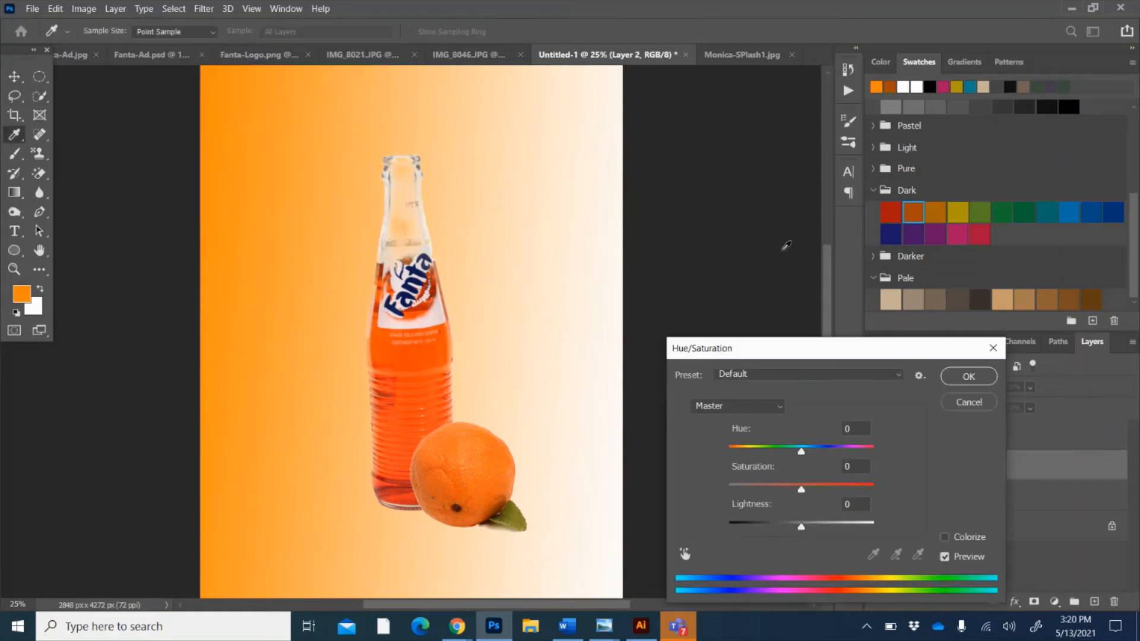
mouse_move(802, 458)
left_mouse_down()
mouse_move(793, 453)
mouse_move(828, 457)
mouse_move(812, 452)
left_mouse_up()
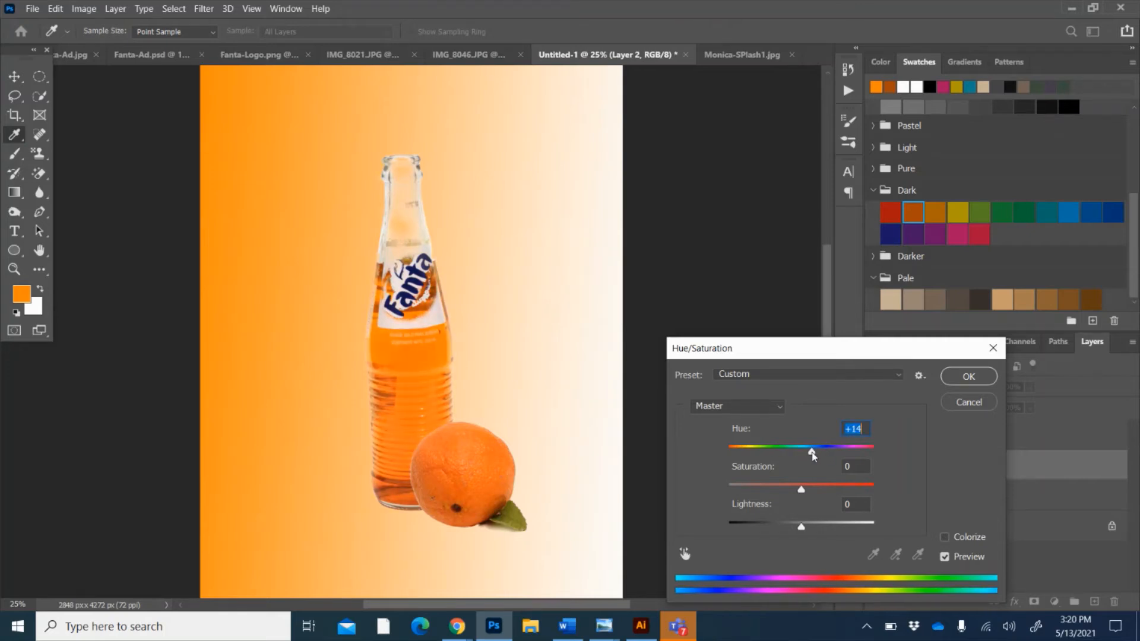
left_click(965, 377)
key("w")
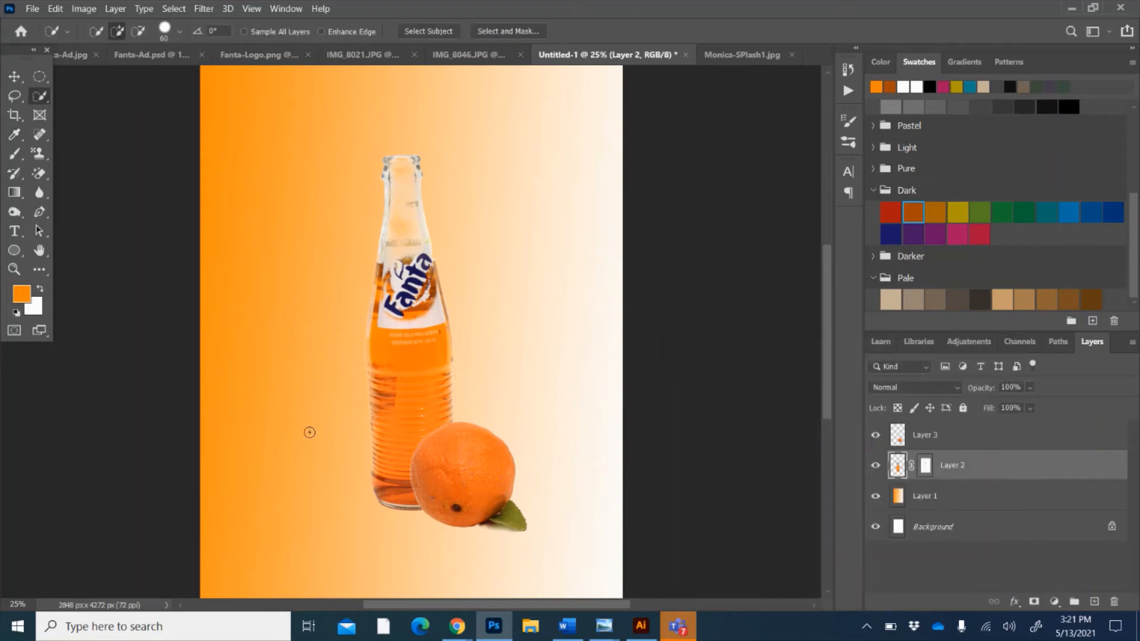
Shift the orange fruit layer's Hue to +2 with a Hue/Saturation adjustment
left_click(963, 444)
left_click(92, 7)
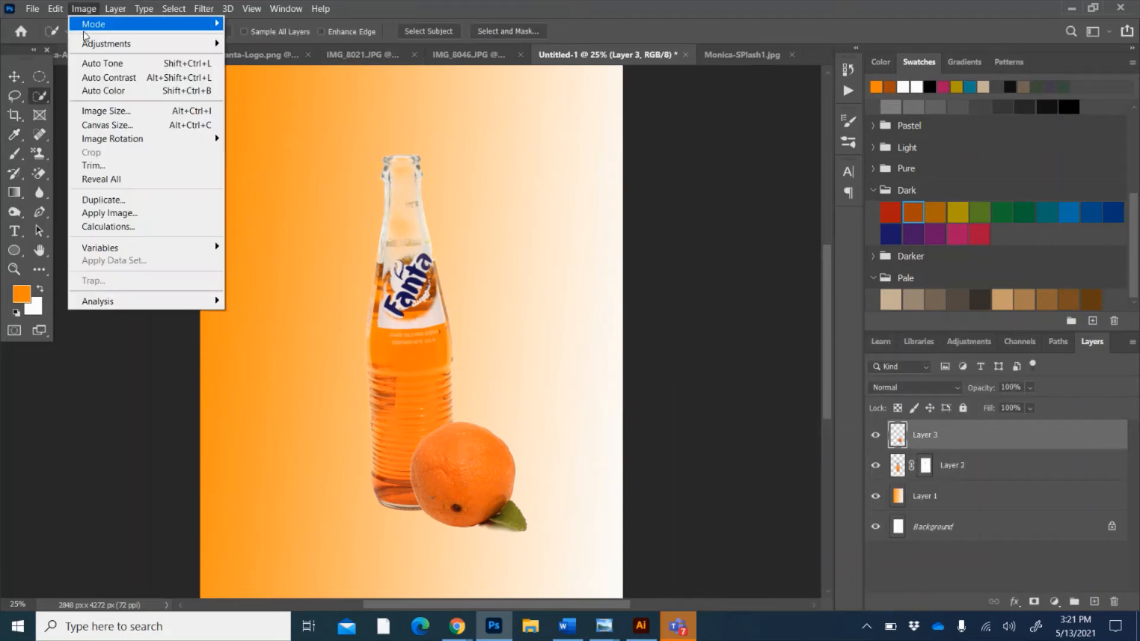
mouse_move(119, 44)
left_click(302, 118)
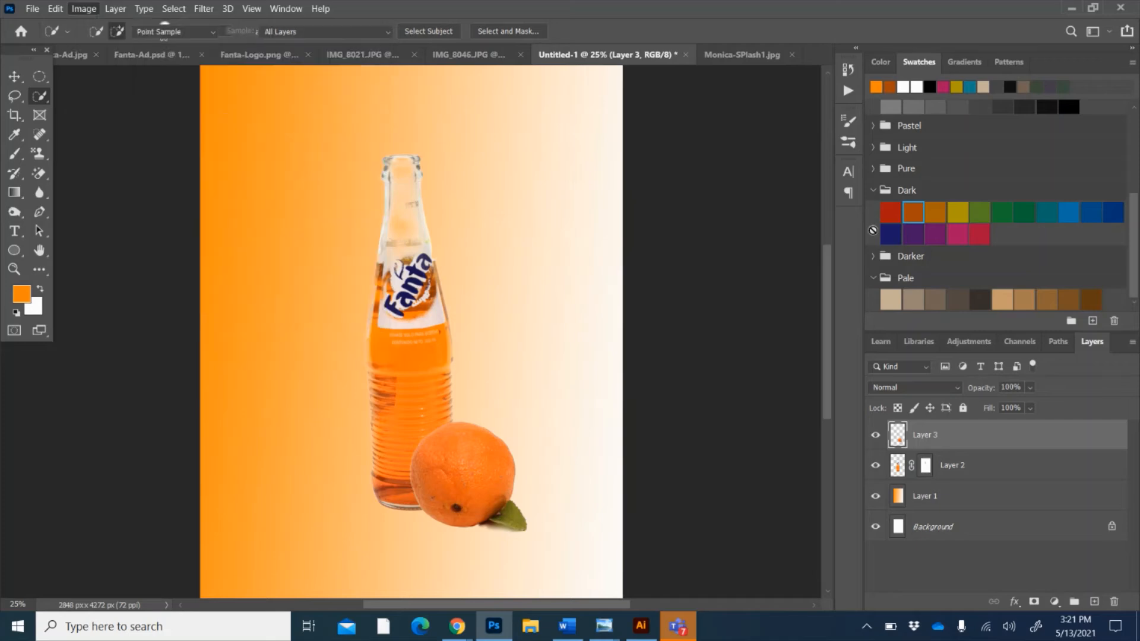
left_click_drag(801, 455, 806, 461)
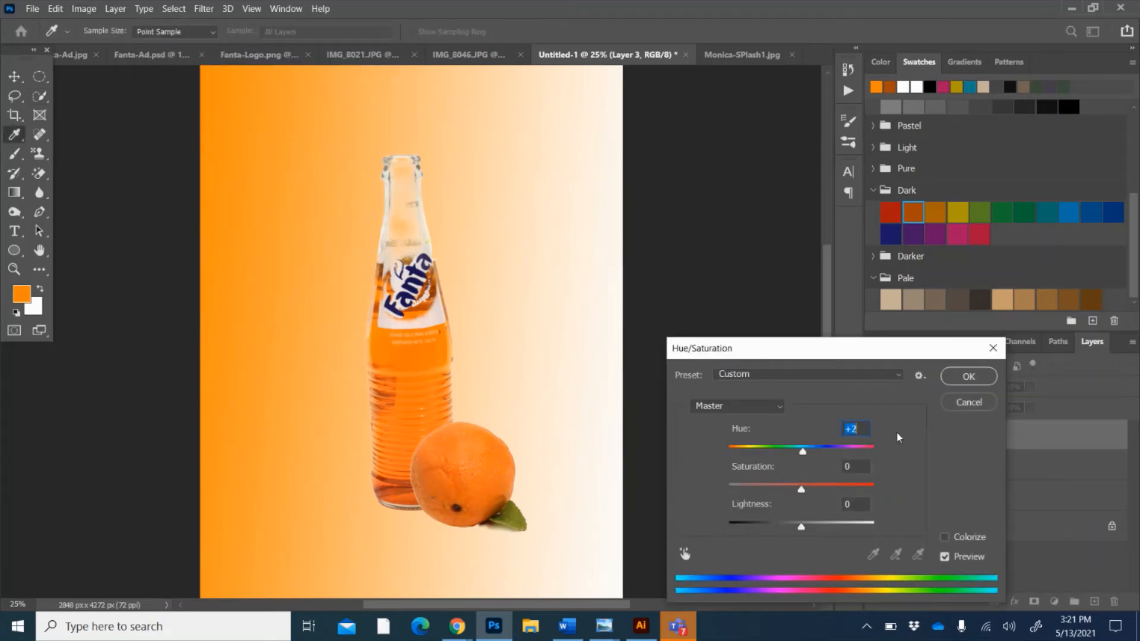
left_click(968, 376)
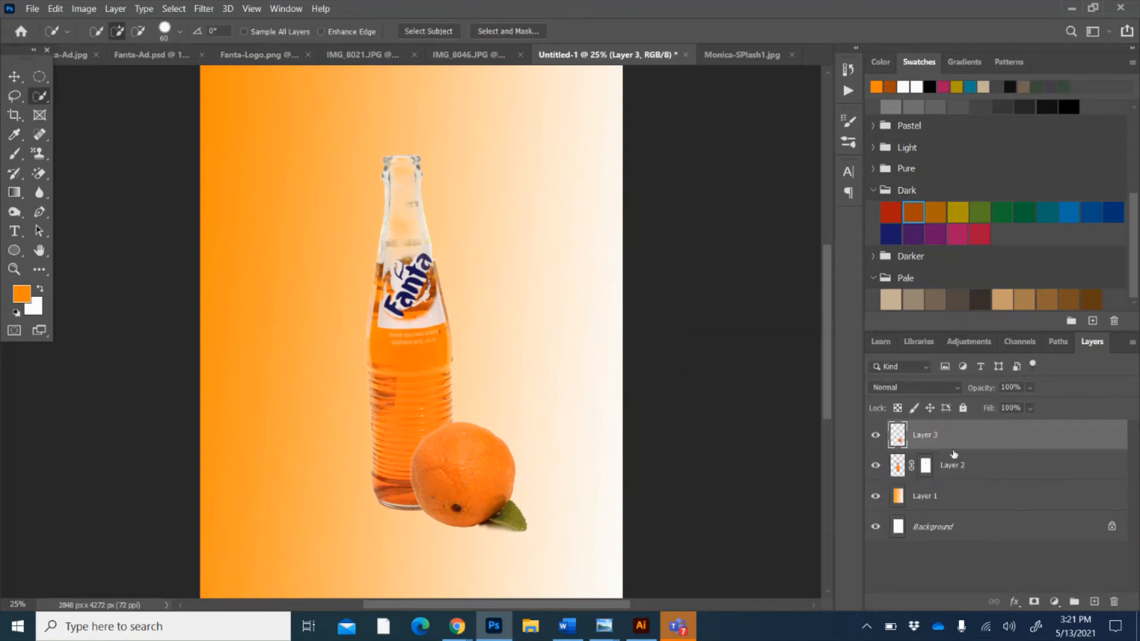
Add a layer mask to the orange fruit's layer and lightly brush black at 12% opacity over the leftover shadow beneath the leaf
left_click(1034, 602)
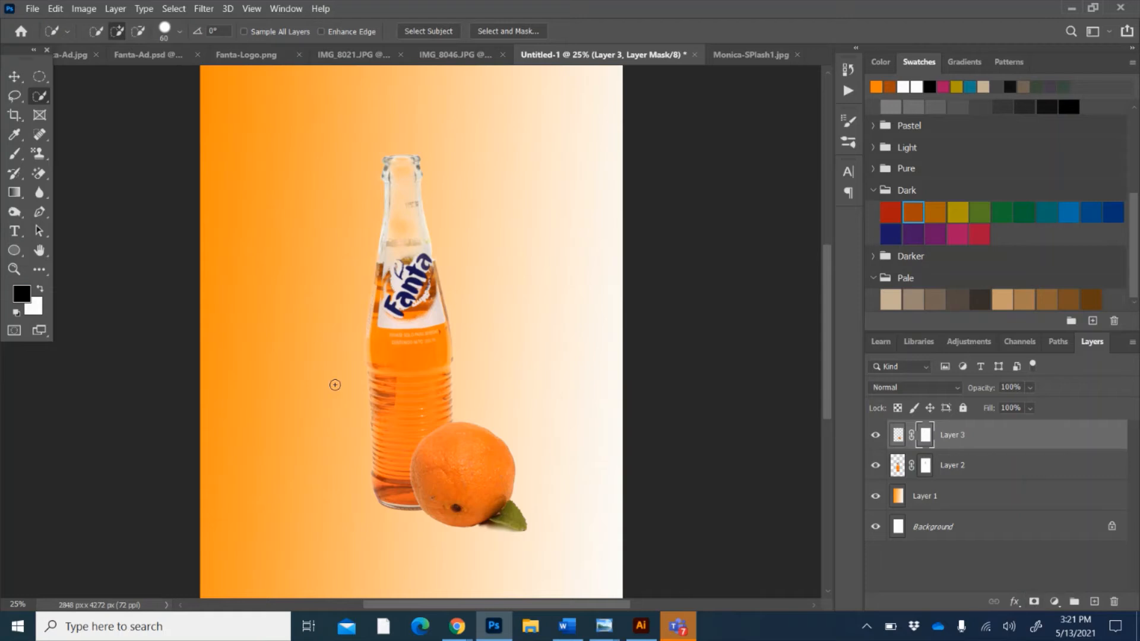
left_click(13, 155)
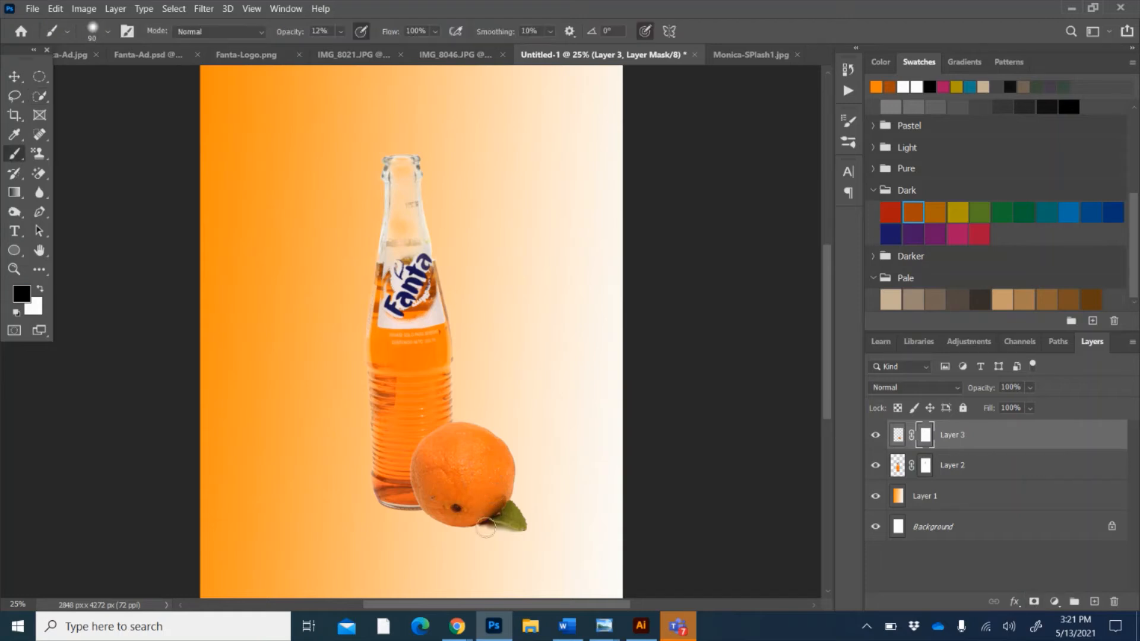
left_click(485, 533)
mouse_move(508, 540)
left_mouse_down()
mouse_move(479, 530)
mouse_move(489, 532)
left_mouse_up()
Mask out the remaining shadow beneath the orange and leaf with a size 40 black brush at 65% opacity
scroll(493, 534, "up", 2)
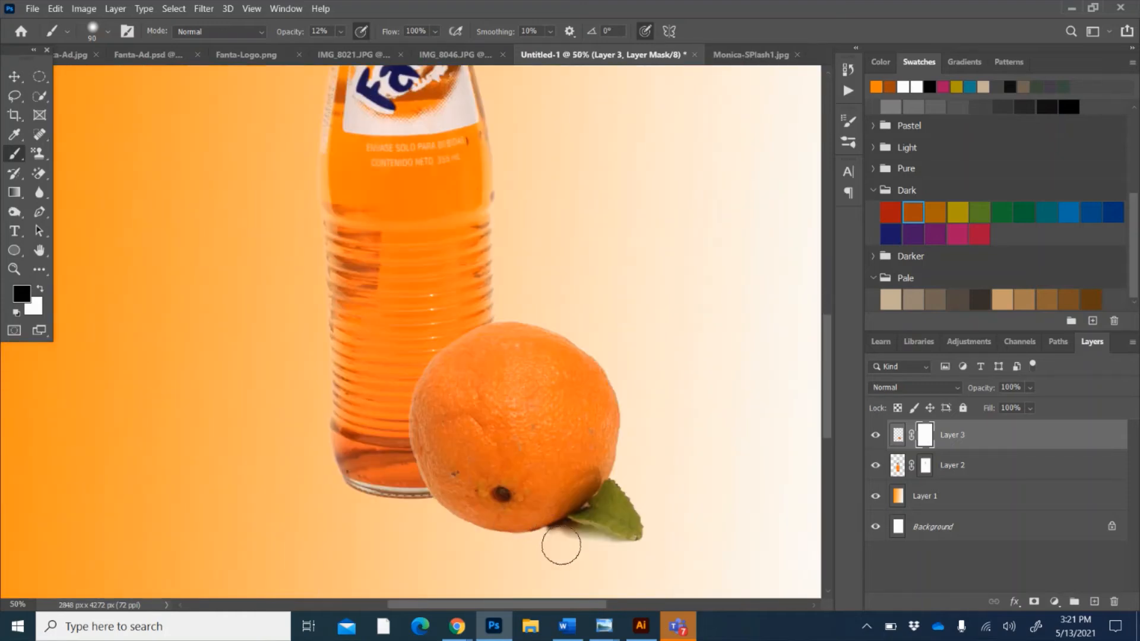
key("bracketleft")
key("bracketleft")
key("bracketleft")
key("bracketleft")
key("bracketleft")
left_click(340, 31)
left_click_drag(343, 47, 376, 49)
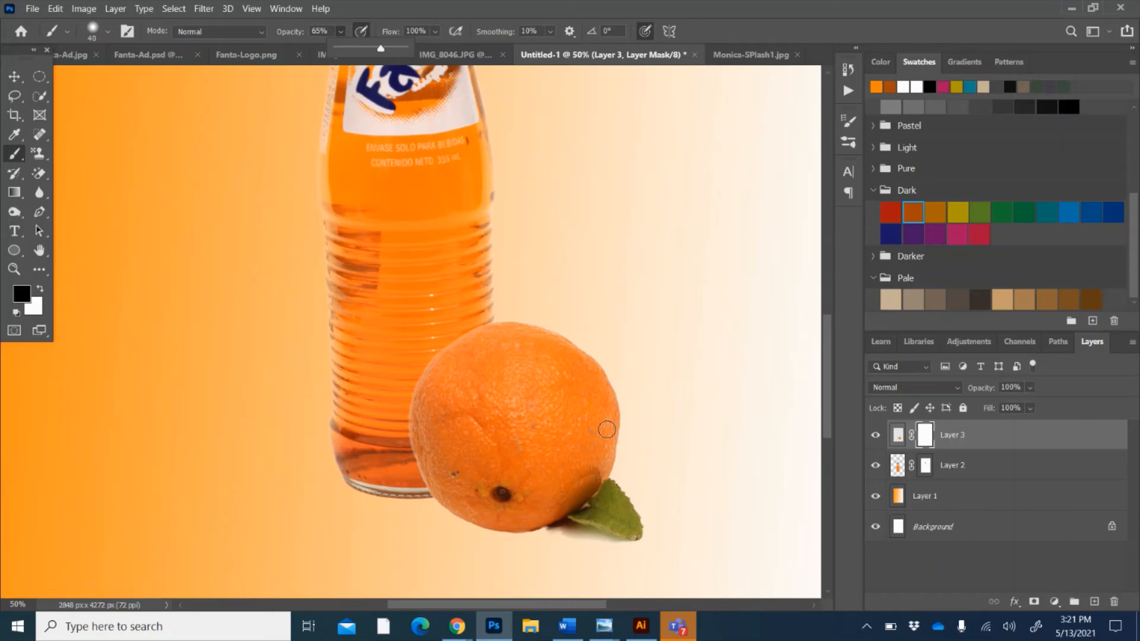
mouse_move(562, 537)
left_mouse_down()
mouse_move(623, 547)
mouse_move(543, 538)
mouse_move(653, 554)
mouse_move(568, 532)
mouse_move(537, 539)
mouse_move(631, 543)
mouse_move(718, 518)
left_mouse_up()
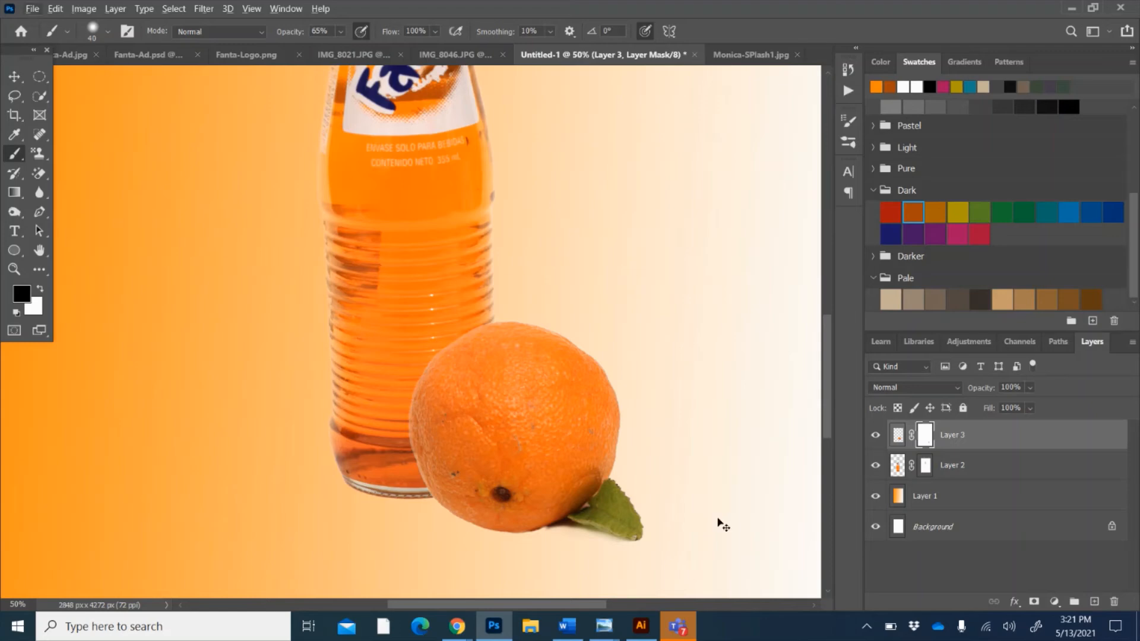
Paste the logo from Fanta-Logo.png into Untitled-1 and move its layer below the bottle's layer
key("ctrl+minus")
key("ctrl+minus")
key("ctrl+minus")
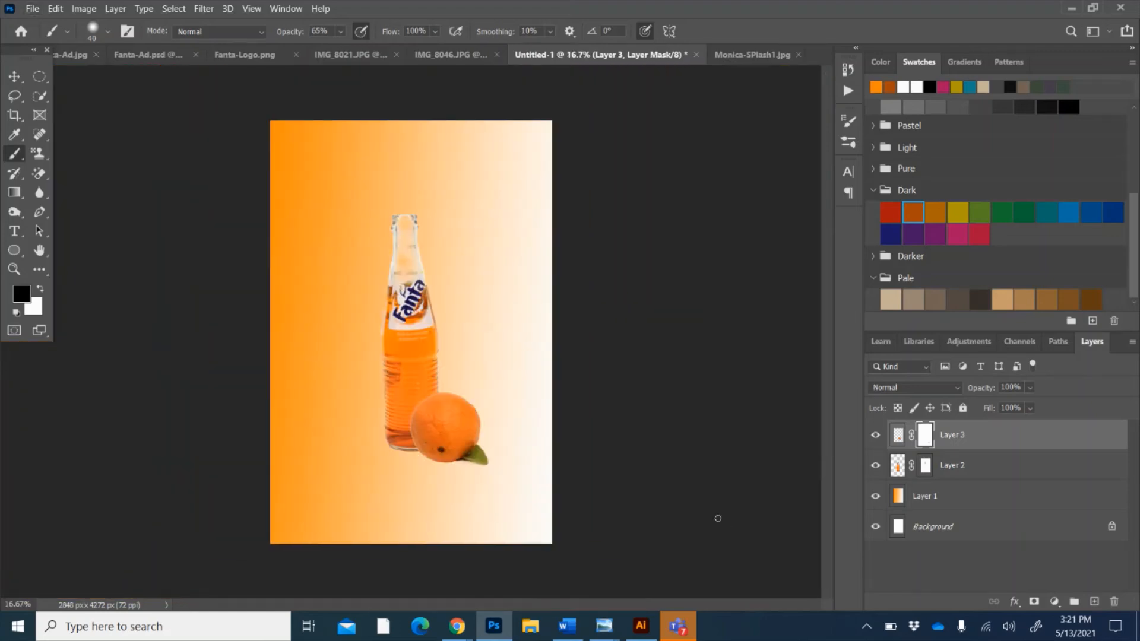
left_click(359, 55)
left_click(274, 59)
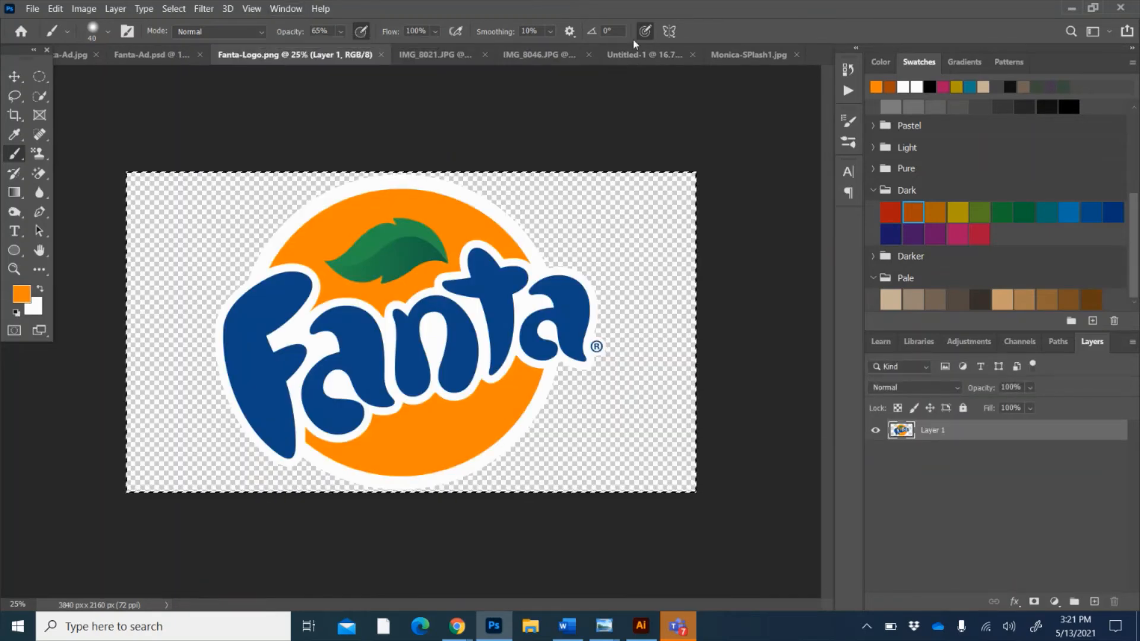
left_click(626, 55)
key("ctrl+v")
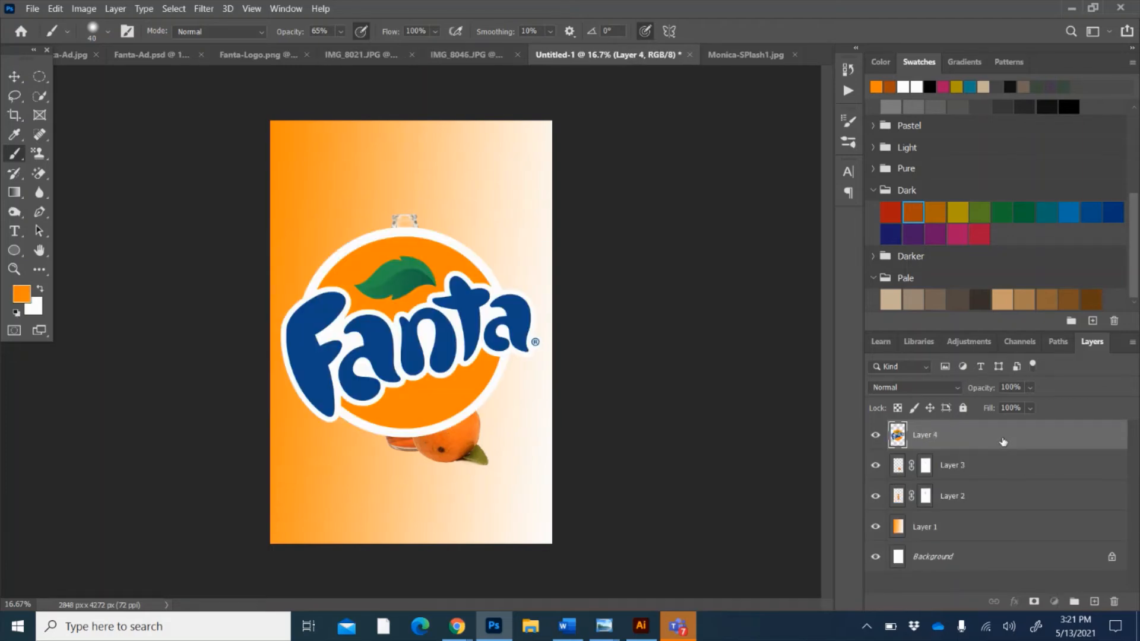
left_click_drag(1003, 443, 1003, 503)
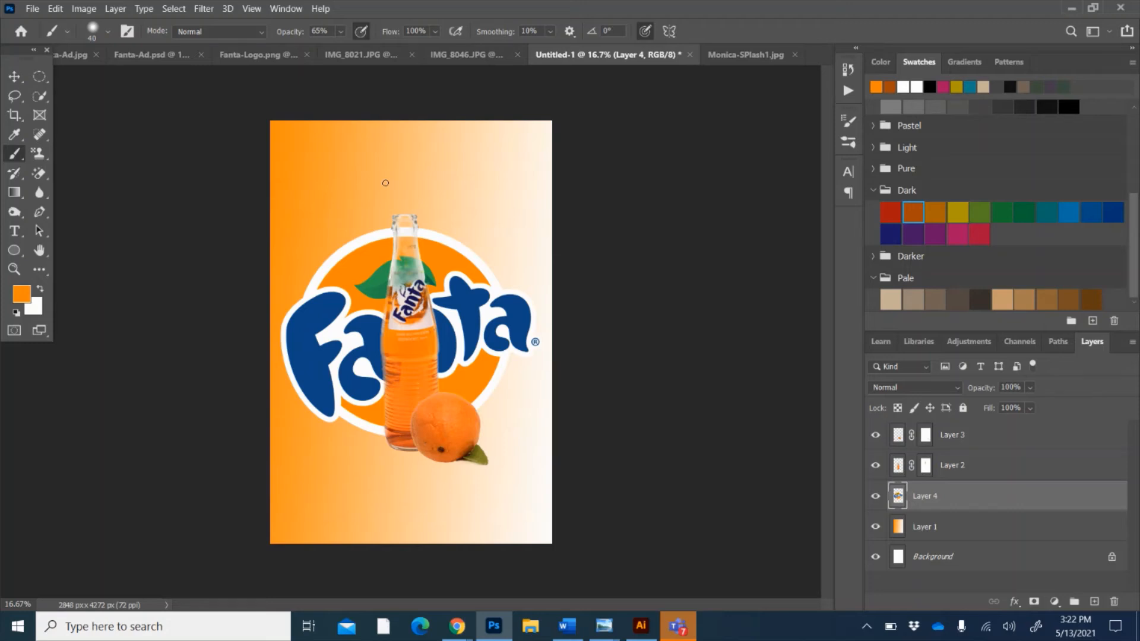
In Monica-SPlash1.jpg, select the orange liquid splash beside the bottle with the Object Selection tool
left_click(750, 59)
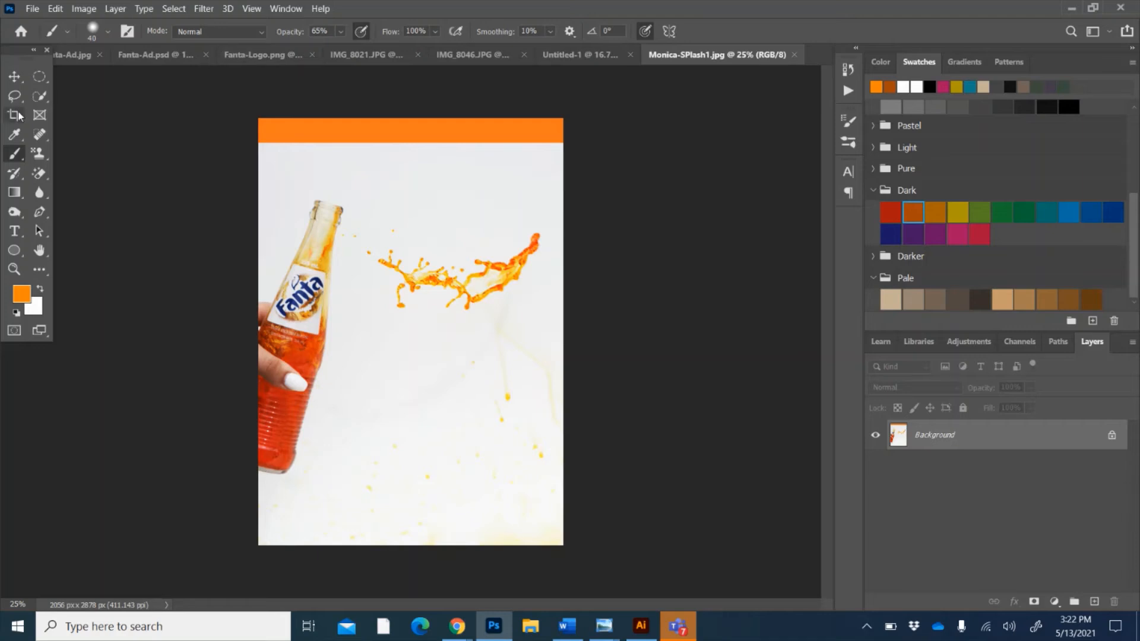
left_click(40, 97)
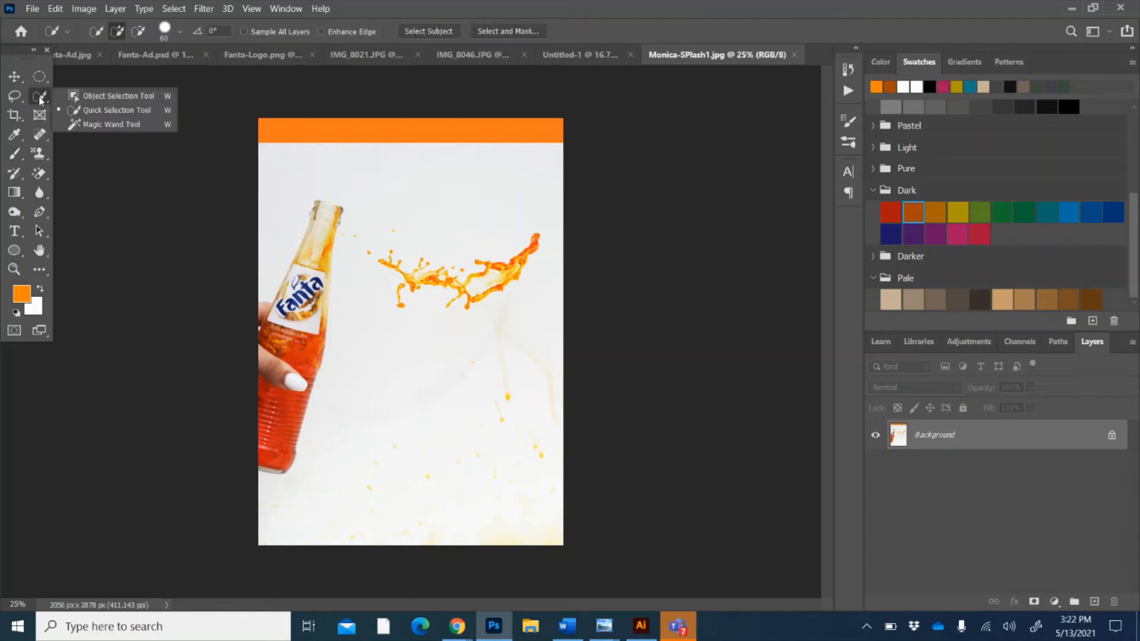
left_click(78, 97)
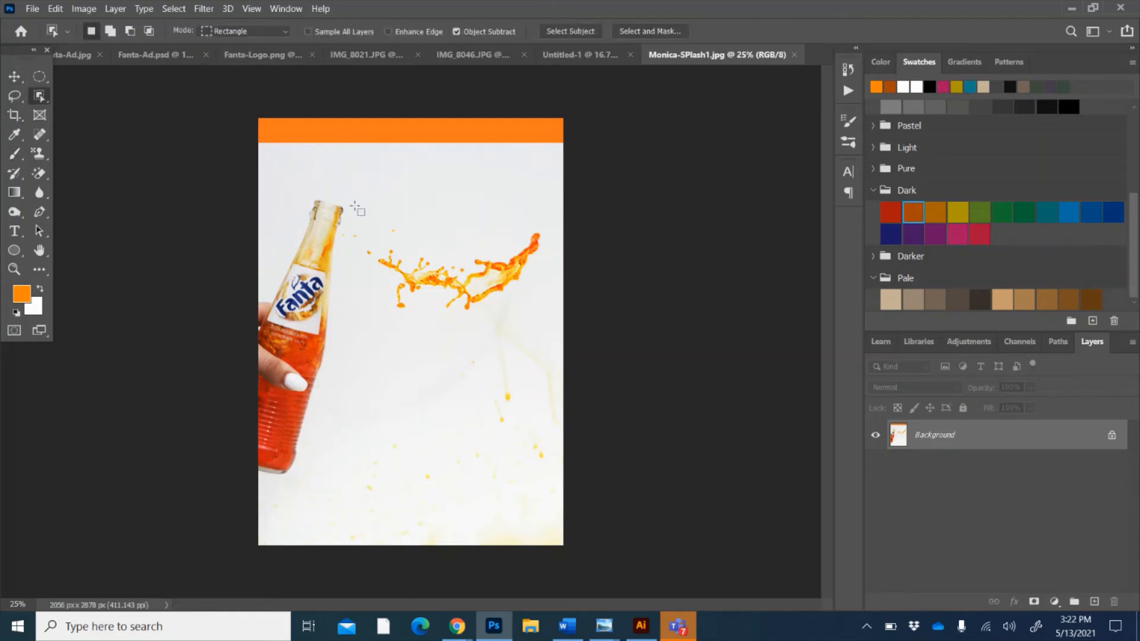
left_click_drag(355, 206, 545, 317)
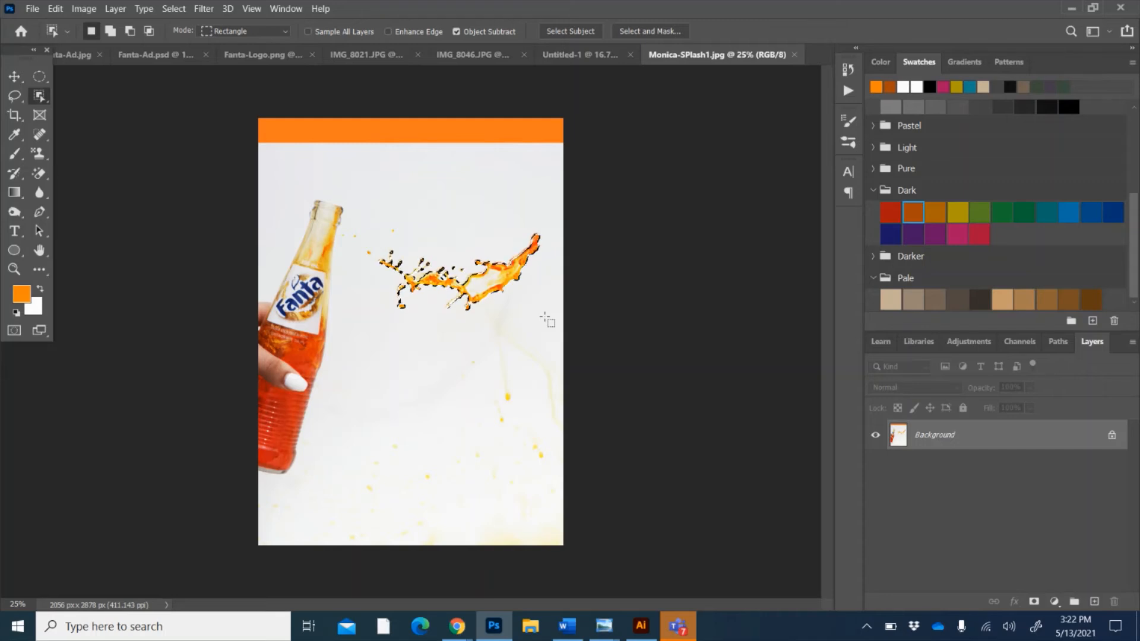
Refine the splash selection in Select and Mask by brushing its white gaps and edges, raise the Radius slightly and apply
left_click(656, 31)
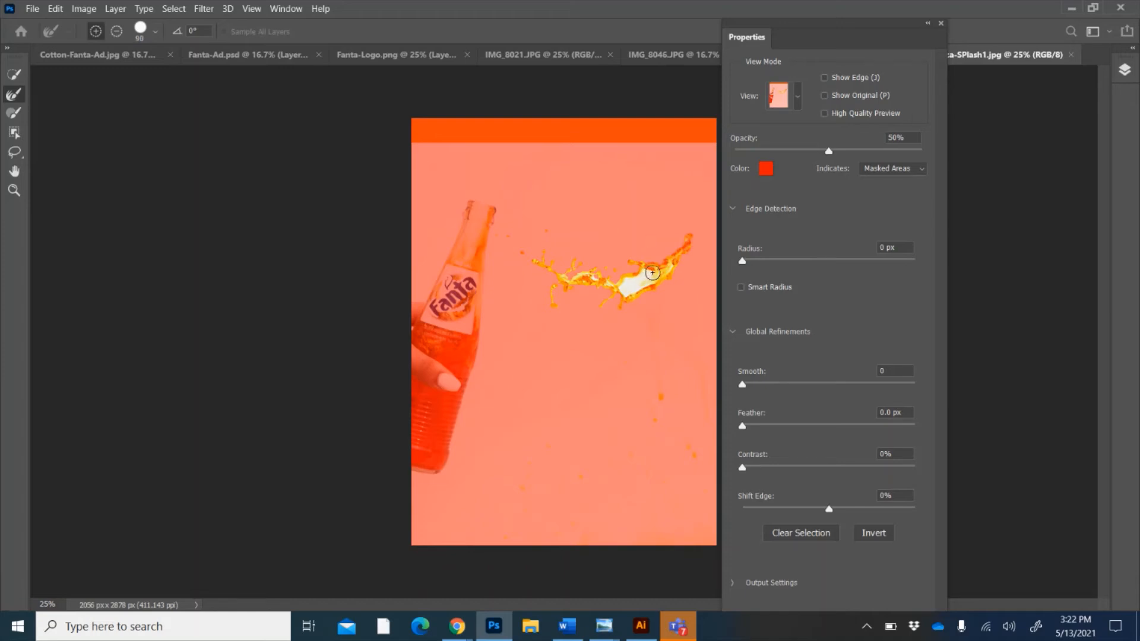
mouse_move(651, 272)
left_mouse_down()
mouse_move(583, 278)
mouse_move(614, 288)
mouse_move(677, 275)
mouse_move(693, 211)
mouse_move(679, 266)
mouse_move(646, 286)
mouse_move(588, 289)
left_mouse_up()
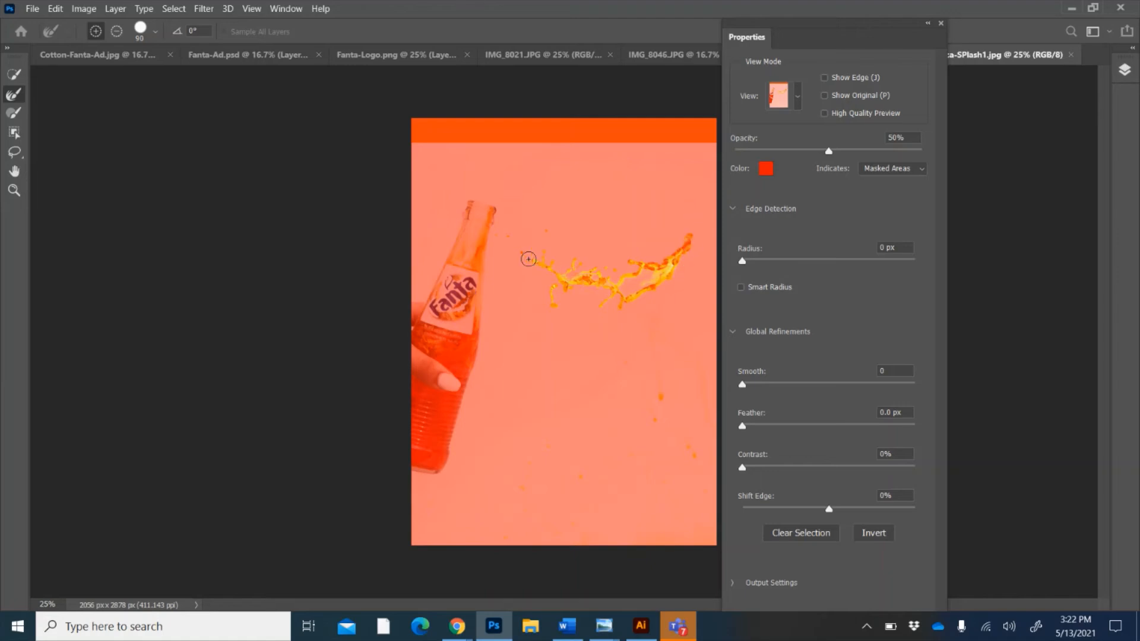
mouse_move(525, 255)
left_mouse_down()
mouse_move(554, 297)
mouse_move(613, 287)
mouse_move(607, 309)
mouse_move(679, 272)
mouse_move(696, 234)
mouse_move(550, 256)
left_mouse_up()
left_click(767, 261)
key("Return")
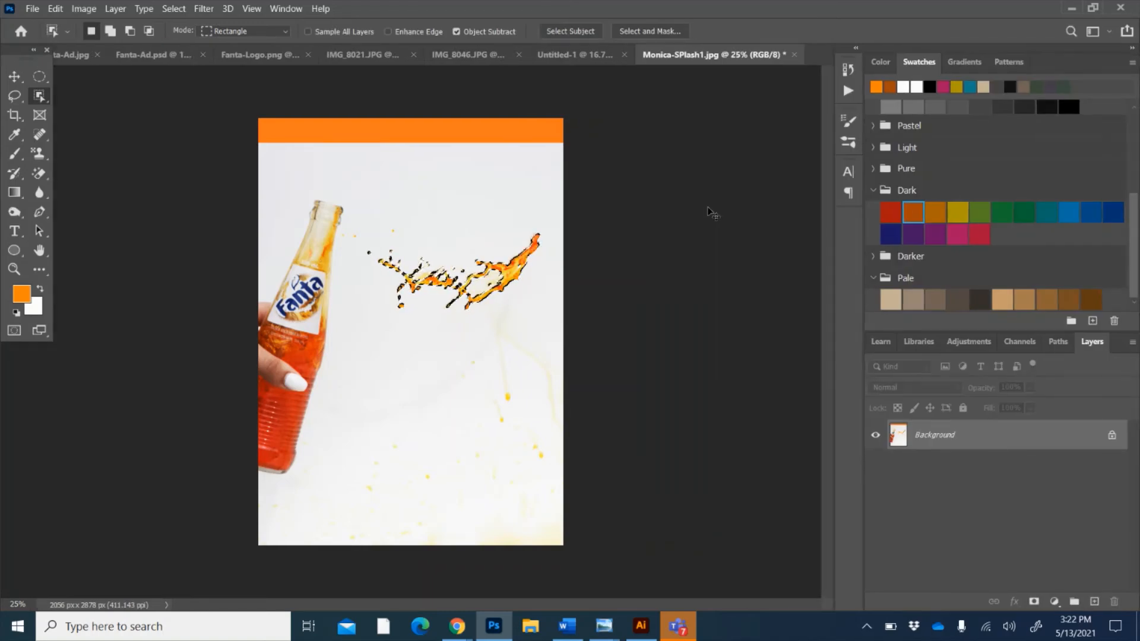
Paste the splash into Untitled-1, enlarge it and, with rulers shown, centre it horizontally behind the bottle's middle
left_click(564, 63)
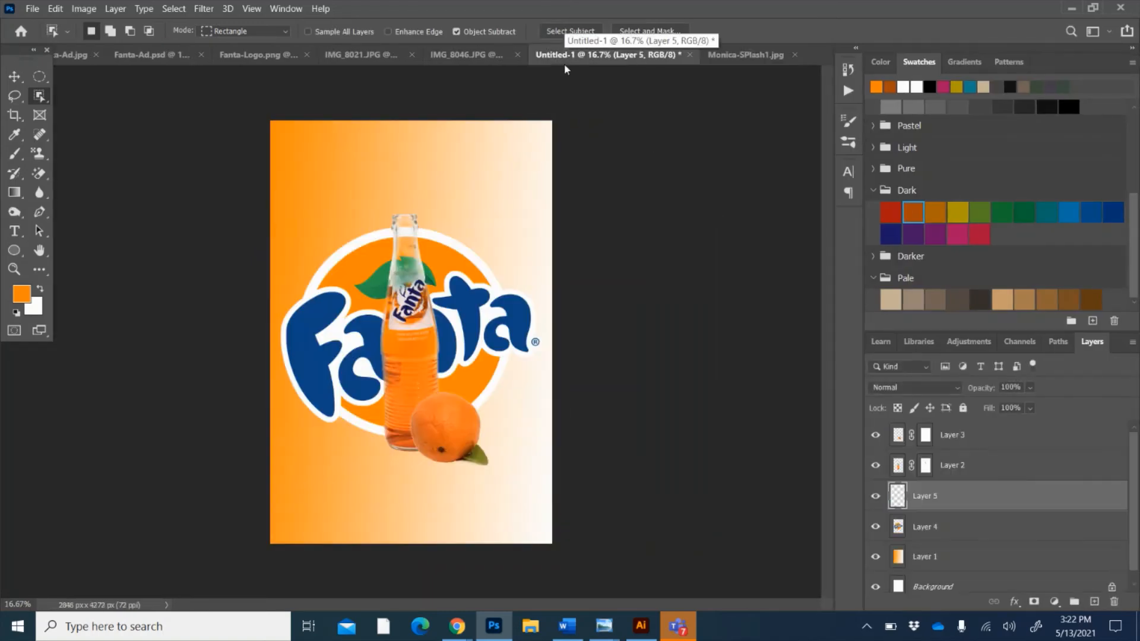
key("ctrl+v")
key("ctrl+t")
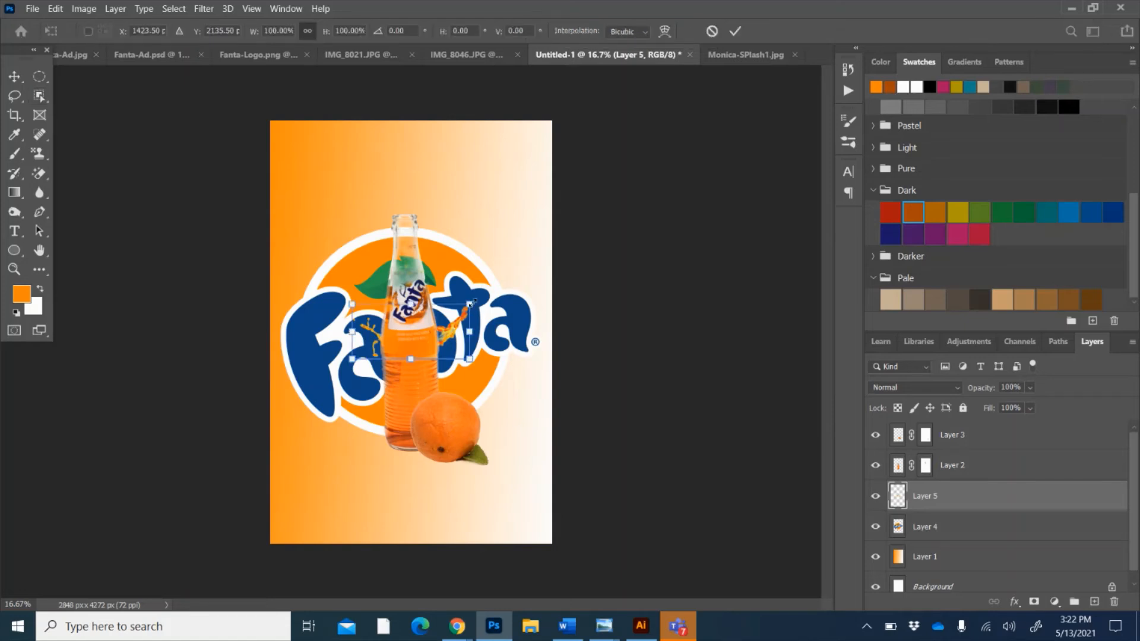
left_click_drag(471, 302, 593, 283)
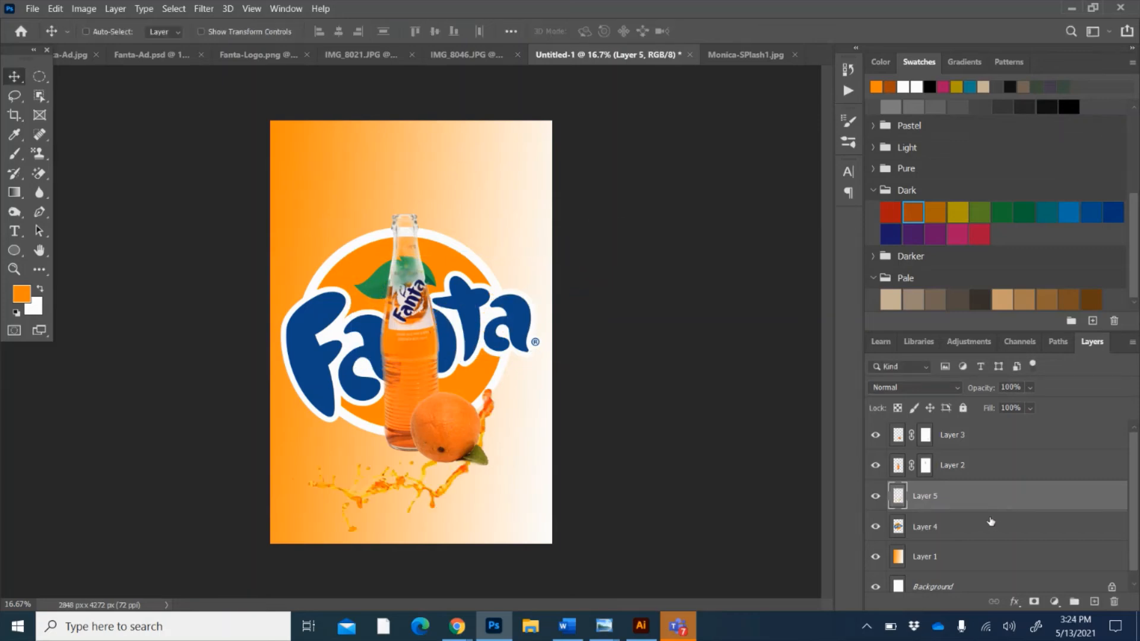
left_click_drag(484, 421, 577, 263)
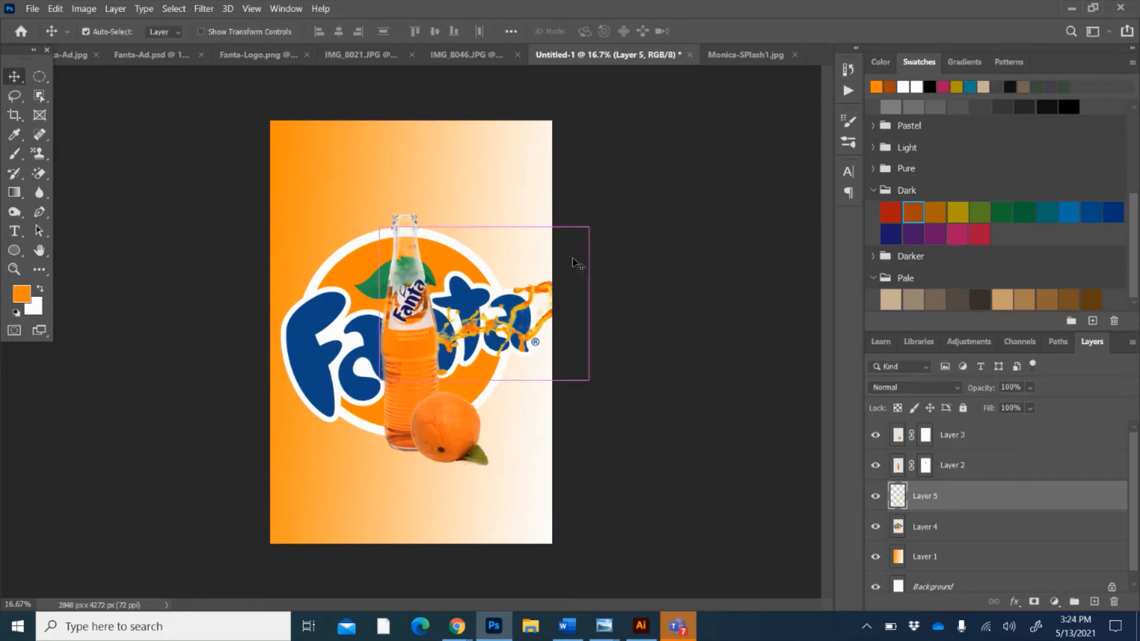
key("ctrl+t")
key("ctrl+r")
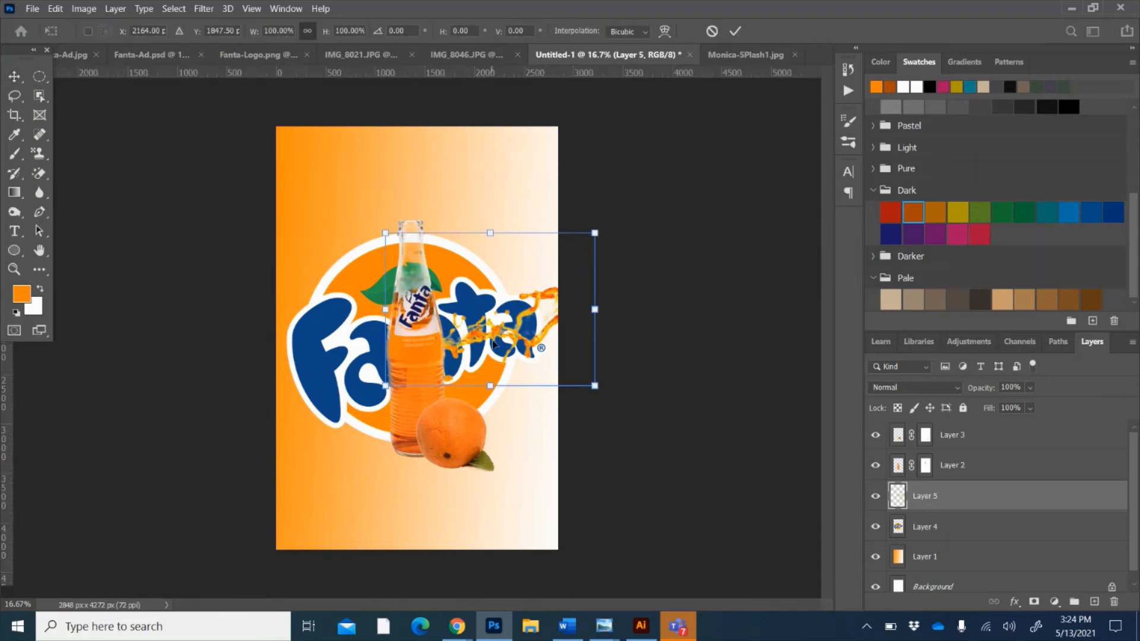
left_click_drag(496, 346, 423, 387)
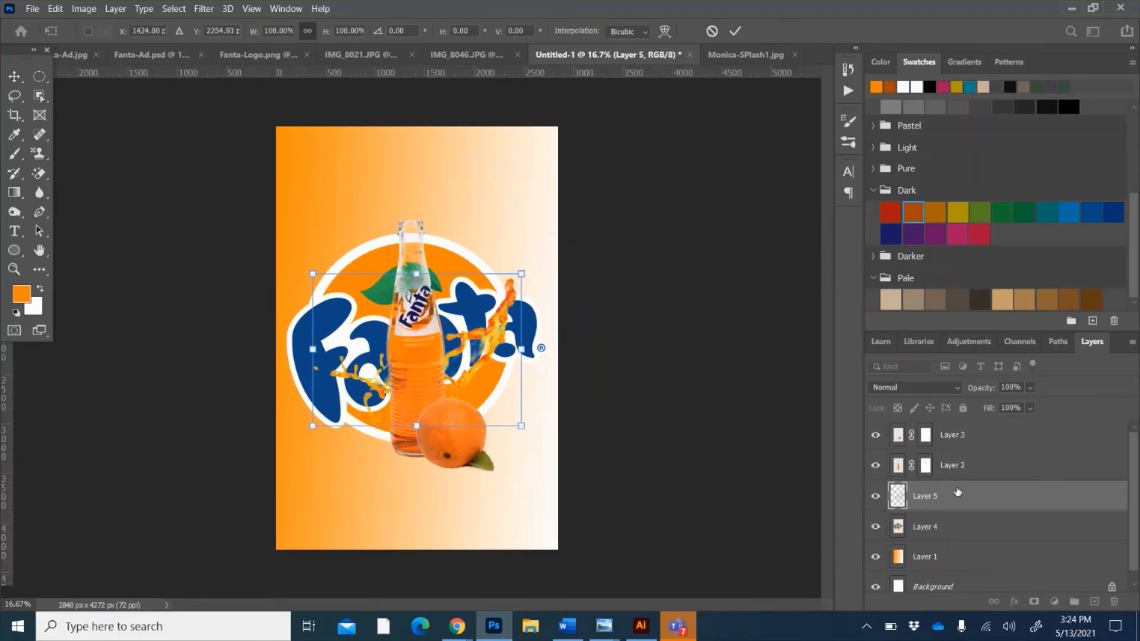
Bring the splash layer to the top of the stack and enlarge and rotate it to curve around the orange's lower right side
left_click_drag(957, 491, 959, 425)
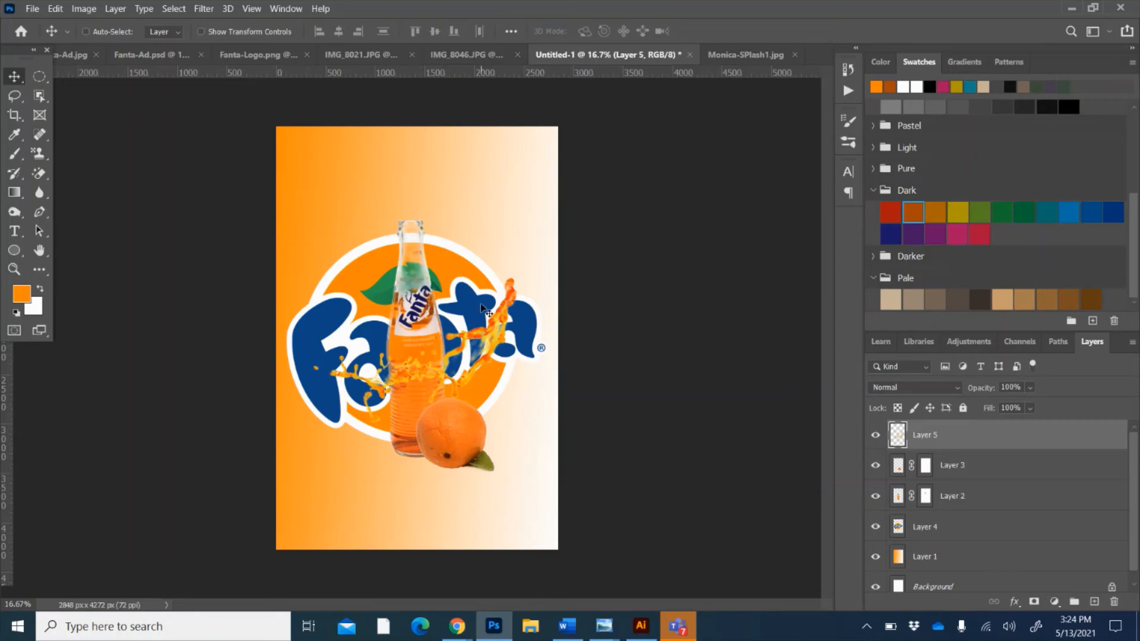
key("ctrl+t")
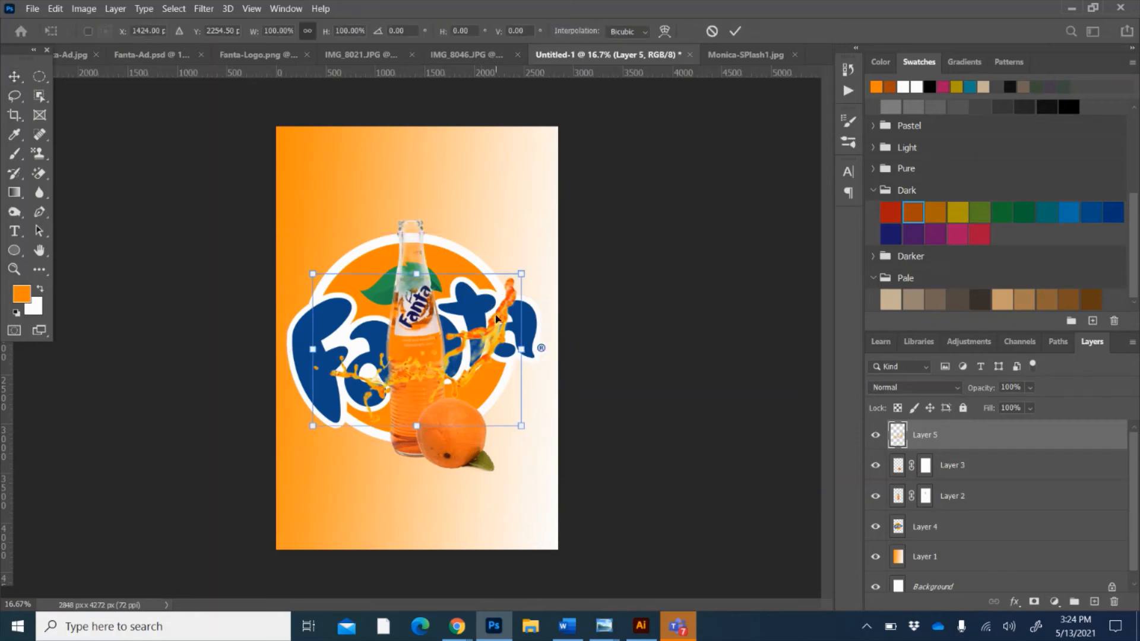
left_click_drag(540, 250, 530, 386)
key("Return")
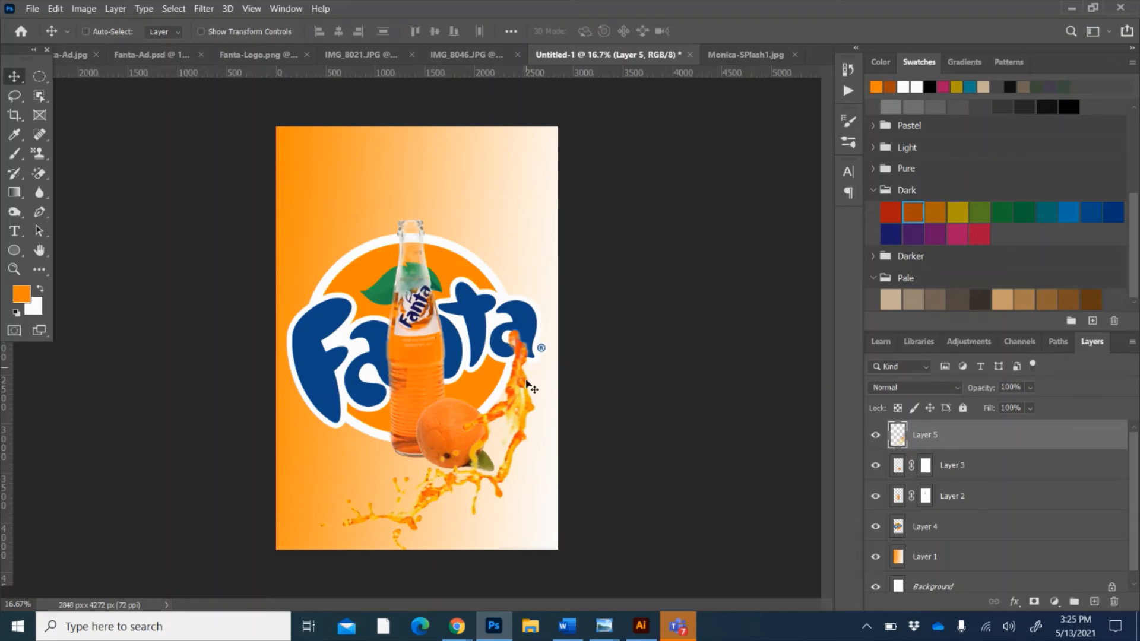
Duplicate the splash onto a new layer, rotate the copy about -49° and flip it horizontally
key("ctrl+a")
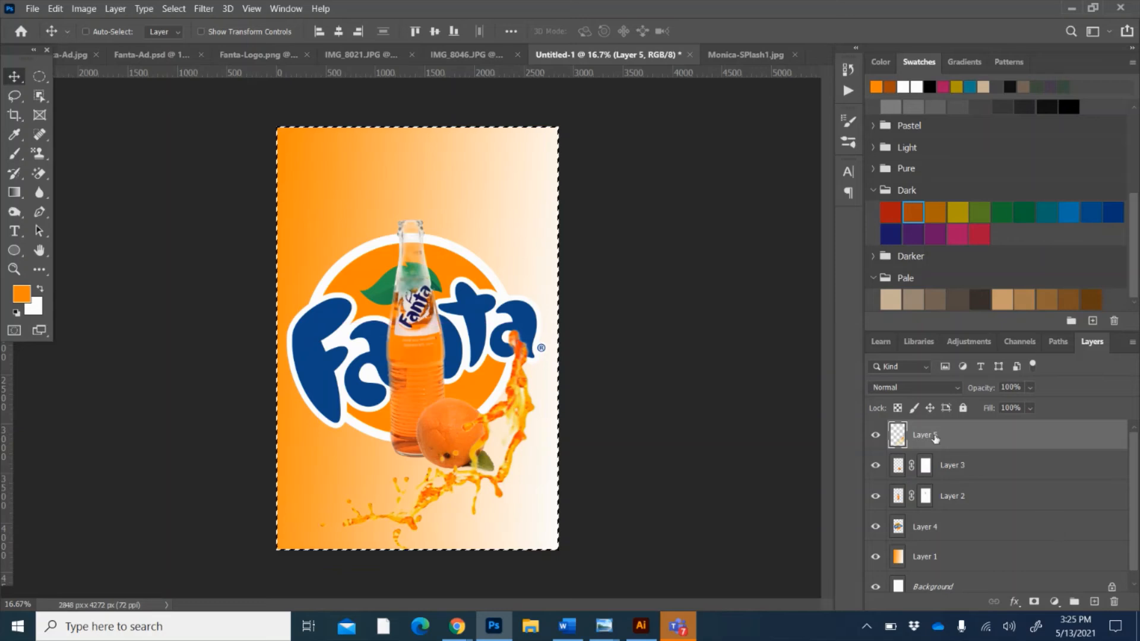
key("ctrl+v")
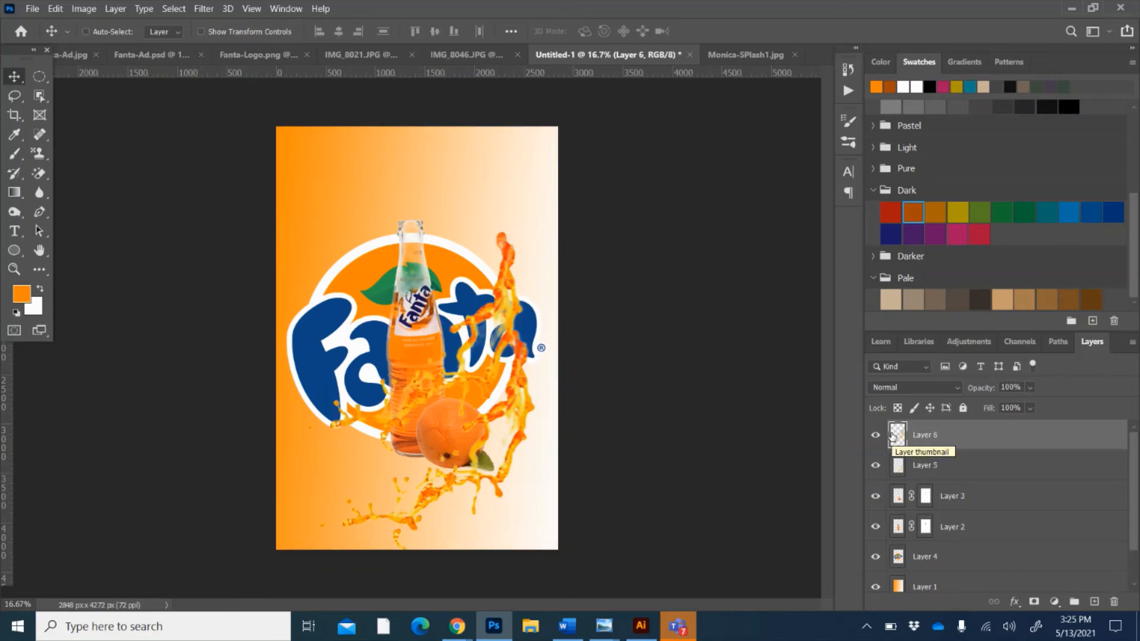
key("ctrl+t")
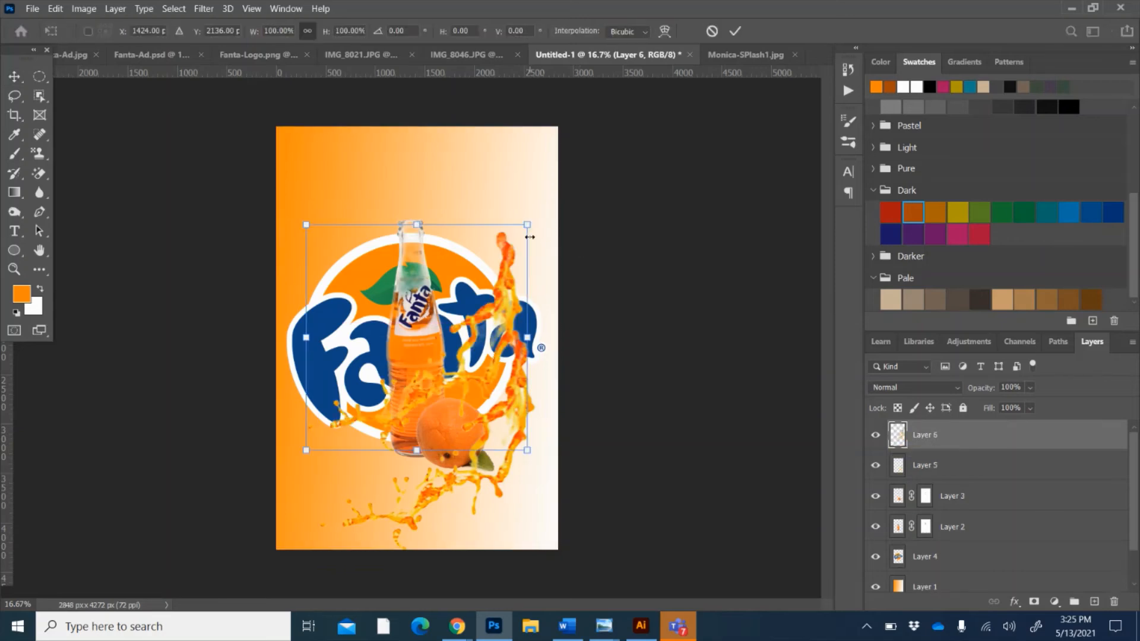
left_click_drag(542, 210, 407, 158)
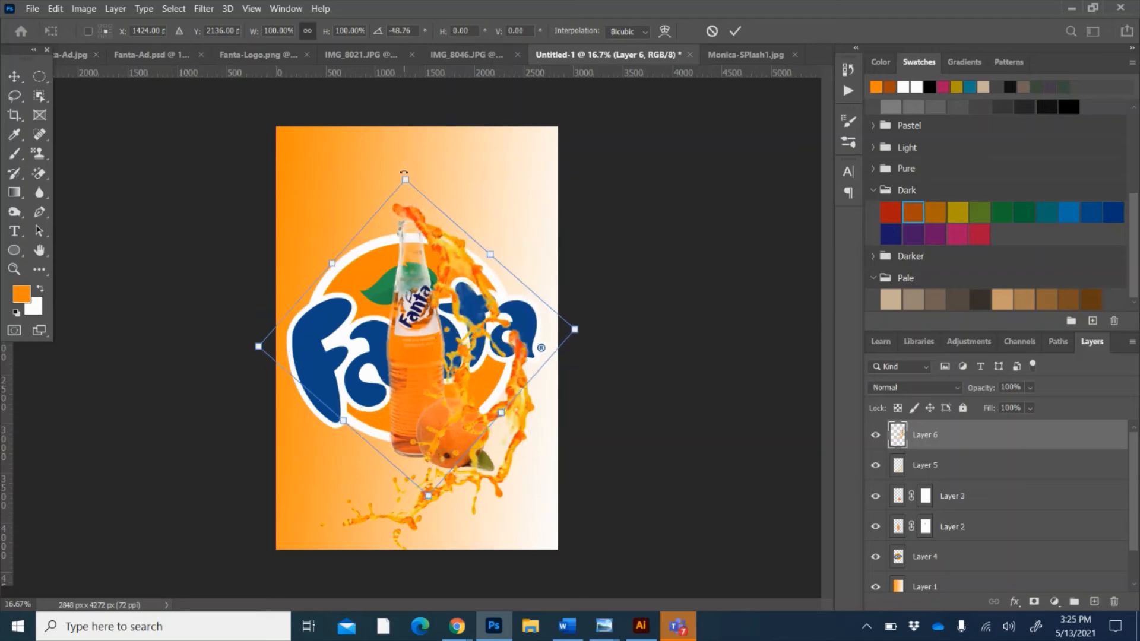
right_click(430, 361)
left_click(463, 339)
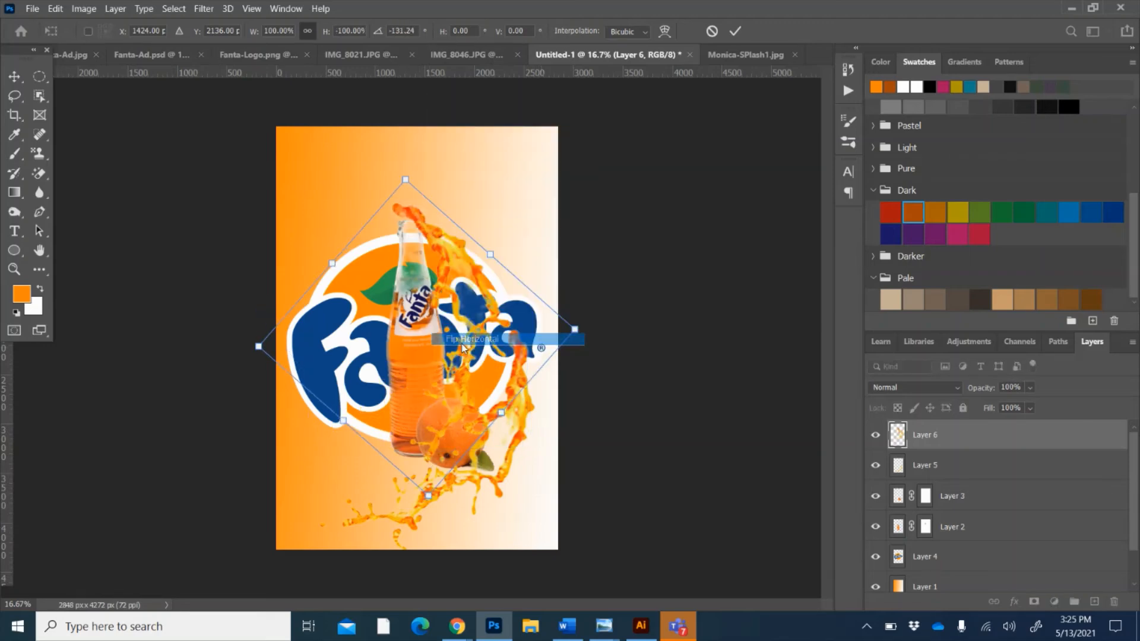
Scale the splash copy to about 140% and place it in the canvas's upper left corner, overlapping the logo
left_click_drag(386, 261, 326, 230)
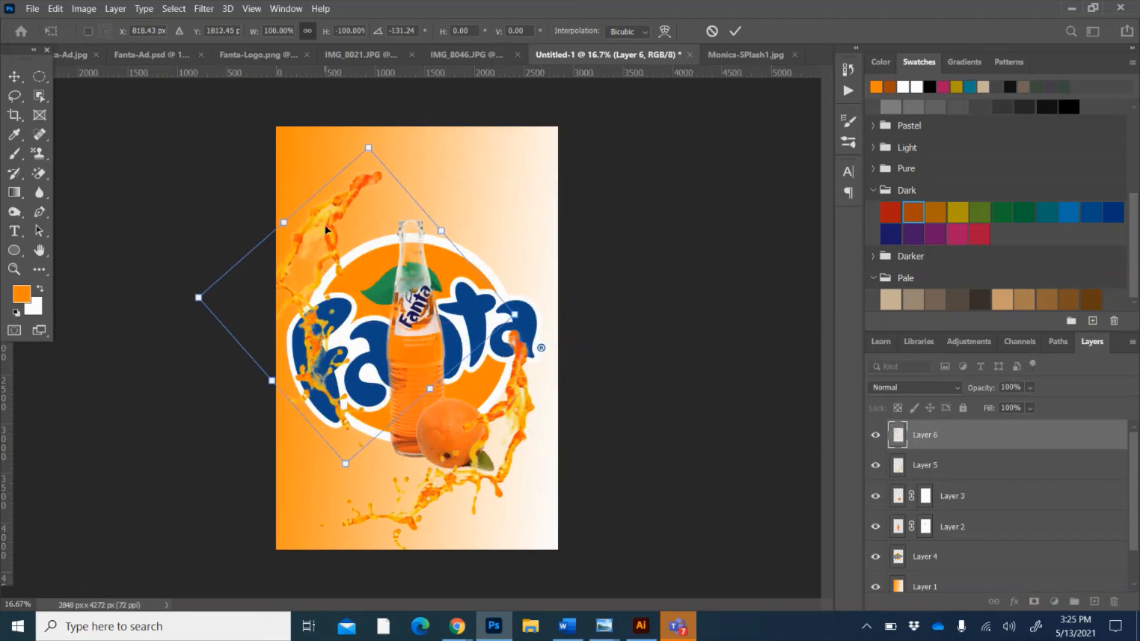
left_click_drag(369, 147, 413, 28)
left_click_drag(320, 181, 332, 182)
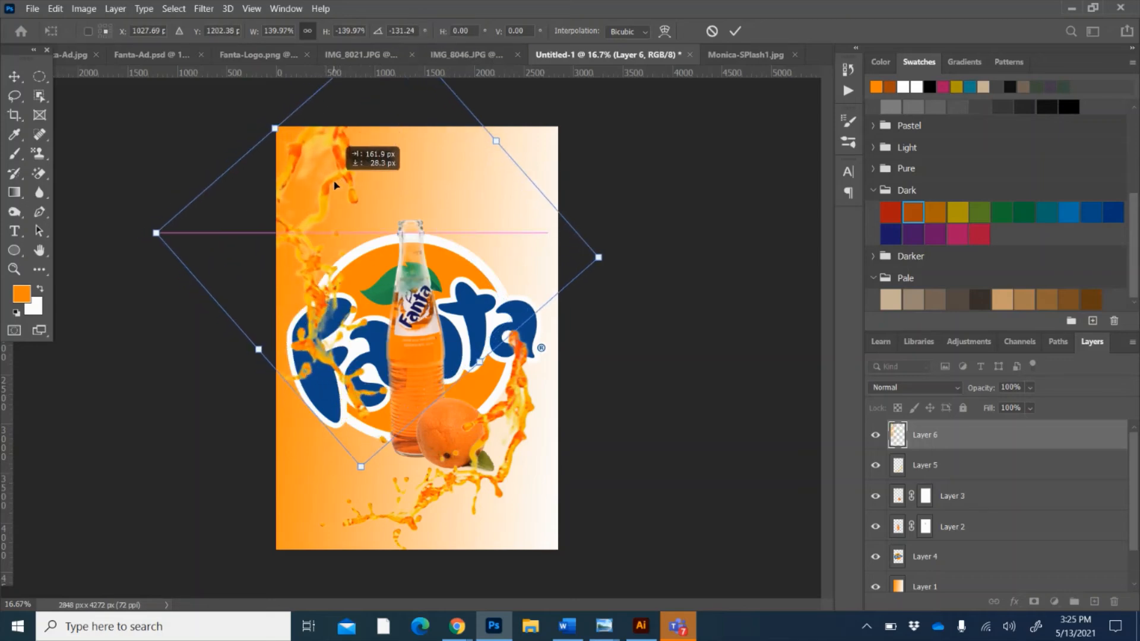
key("Return")
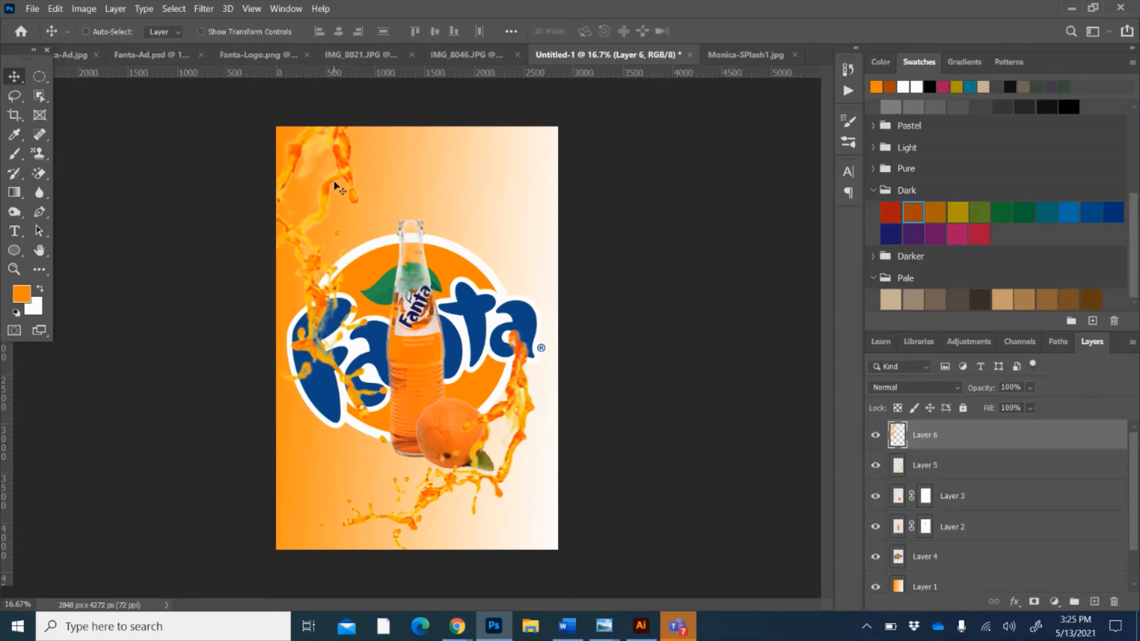
left_click_drag(349, 182, 364, 189)
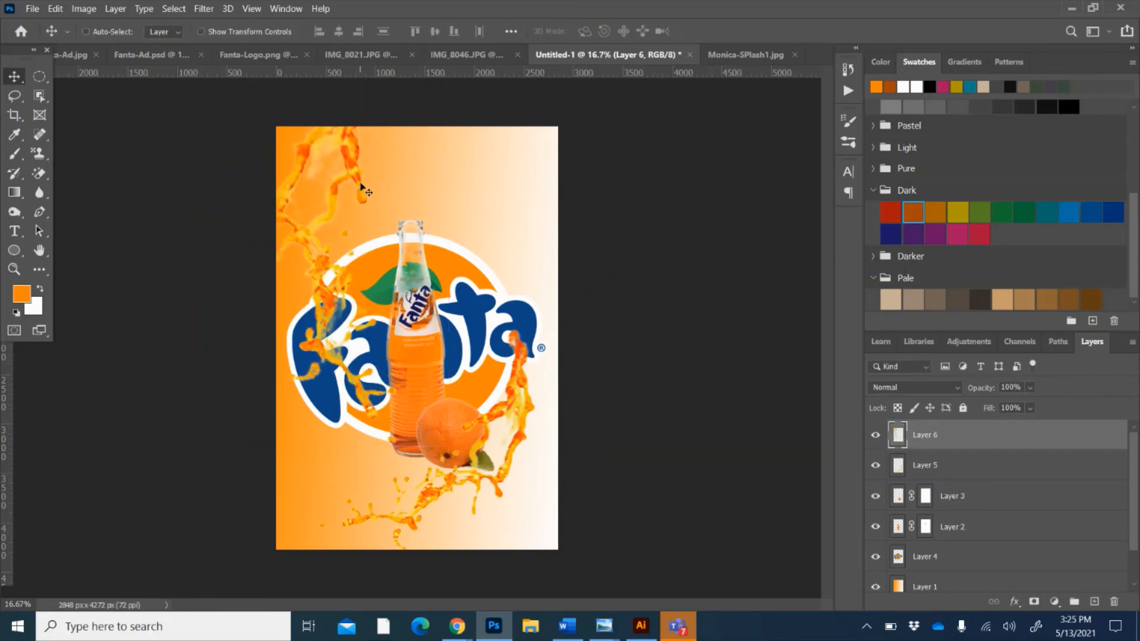
Adjust the upper splash copy's Hue/Saturation to a hue of +1 and a saturation of +31
left_click(84, 9)
mouse_move(99, 43)
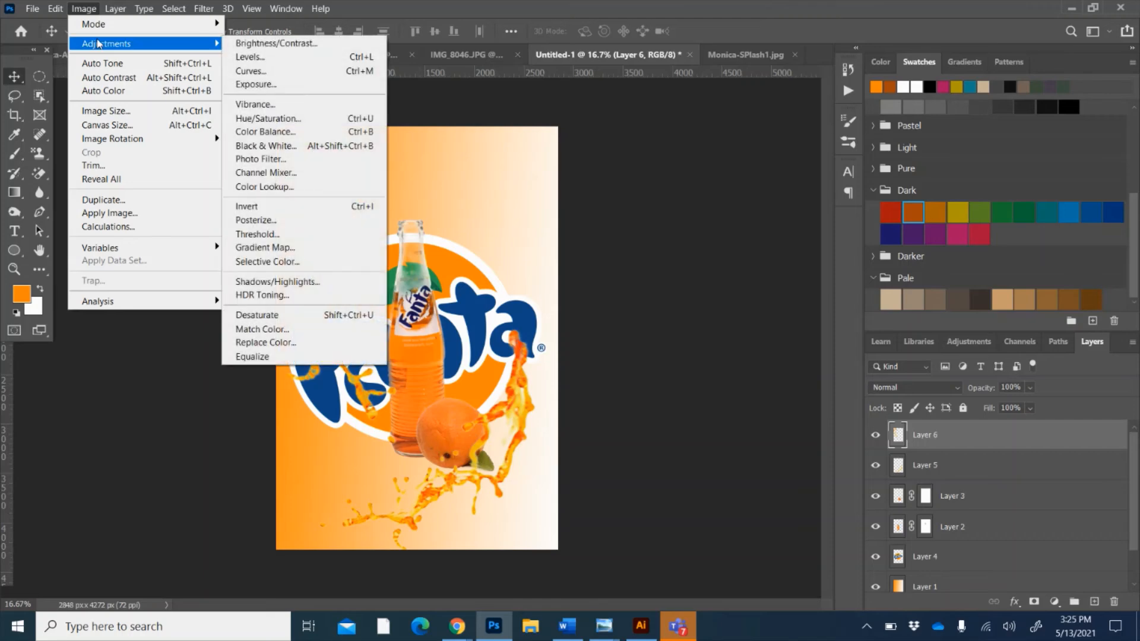
left_click(300, 121)
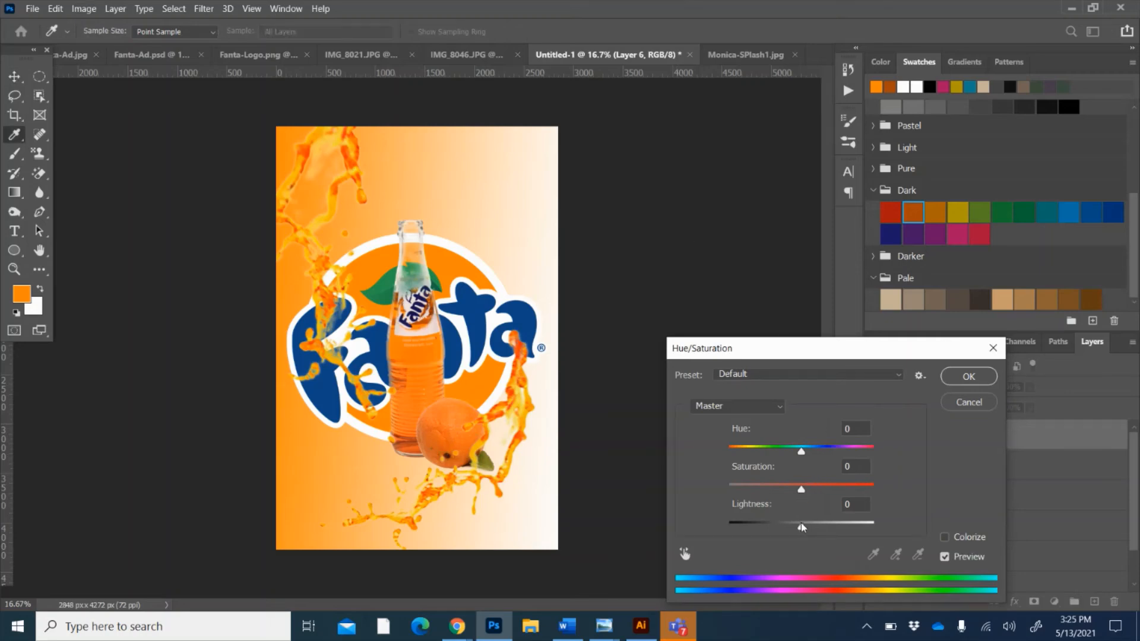
left_click_drag(801, 527, 824, 491)
mouse_move(800, 453)
left_mouse_down()
mouse_move(790, 457)
mouse_move(804, 458)
left_mouse_up()
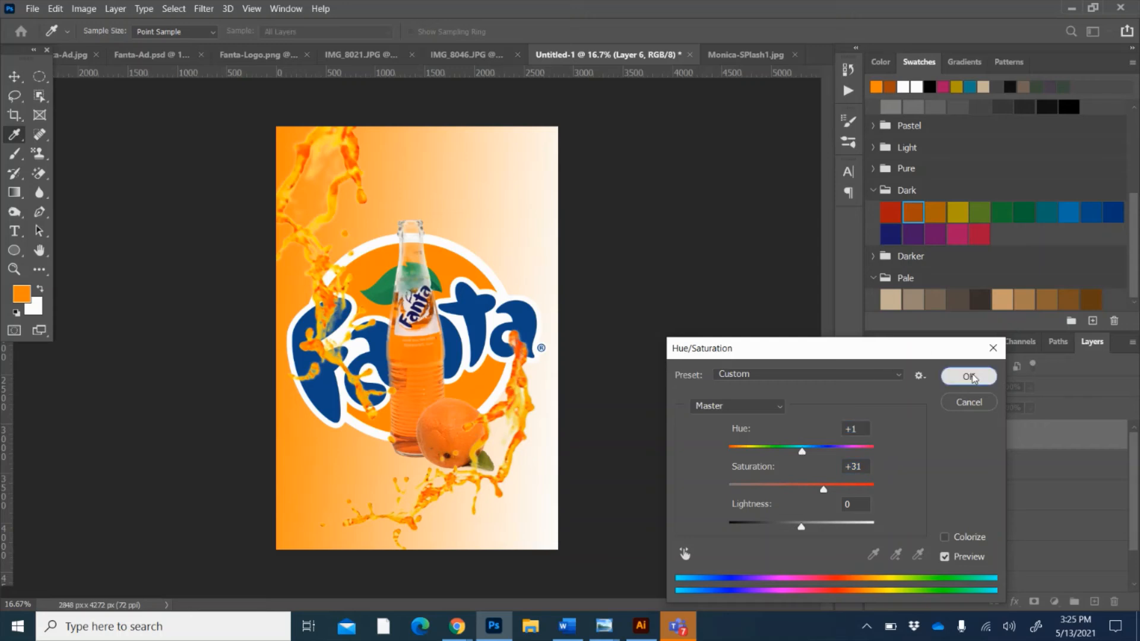
left_click(969, 377)
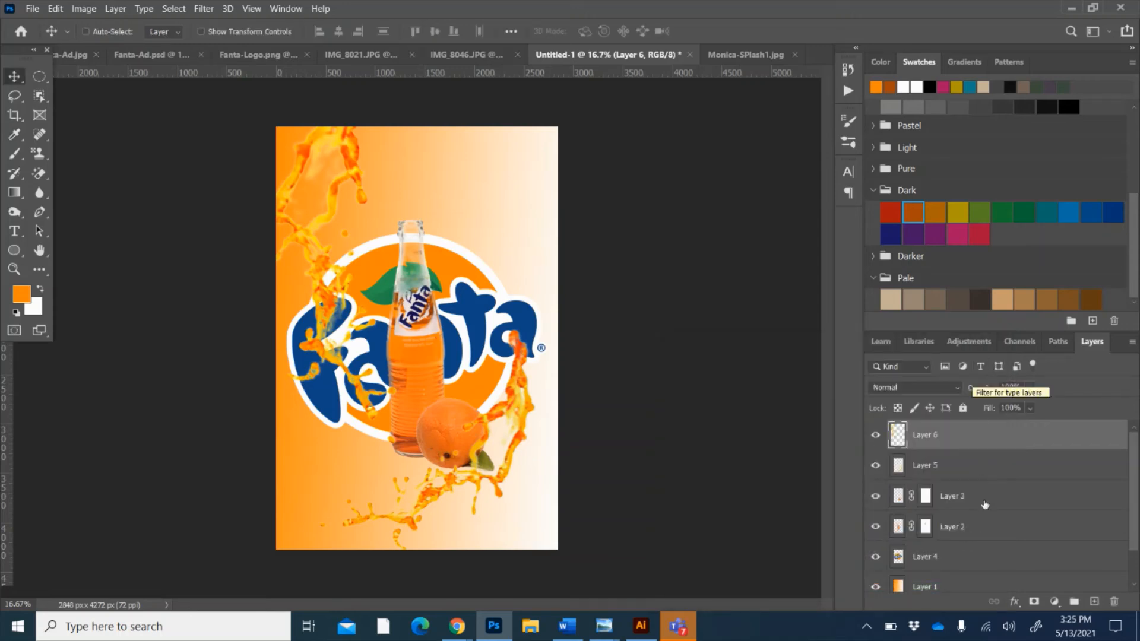
Move the upper splash copy, Layer 6, below the Fanta logo layer so the splash sits behind the logo
left_click(981, 558)
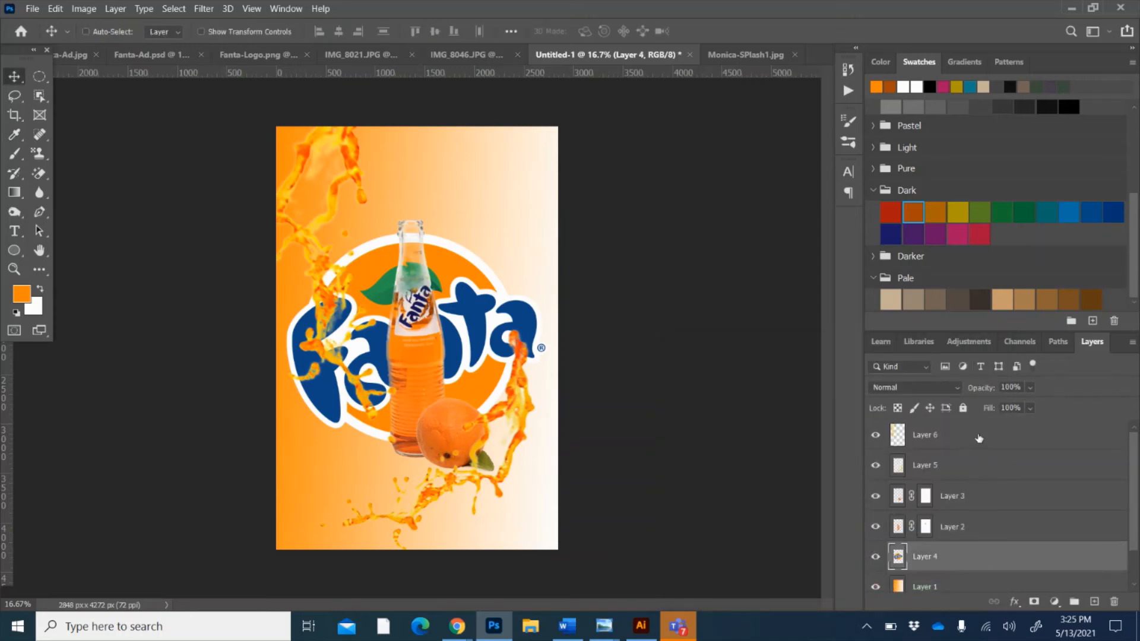
left_click_drag(979, 438, 980, 567)
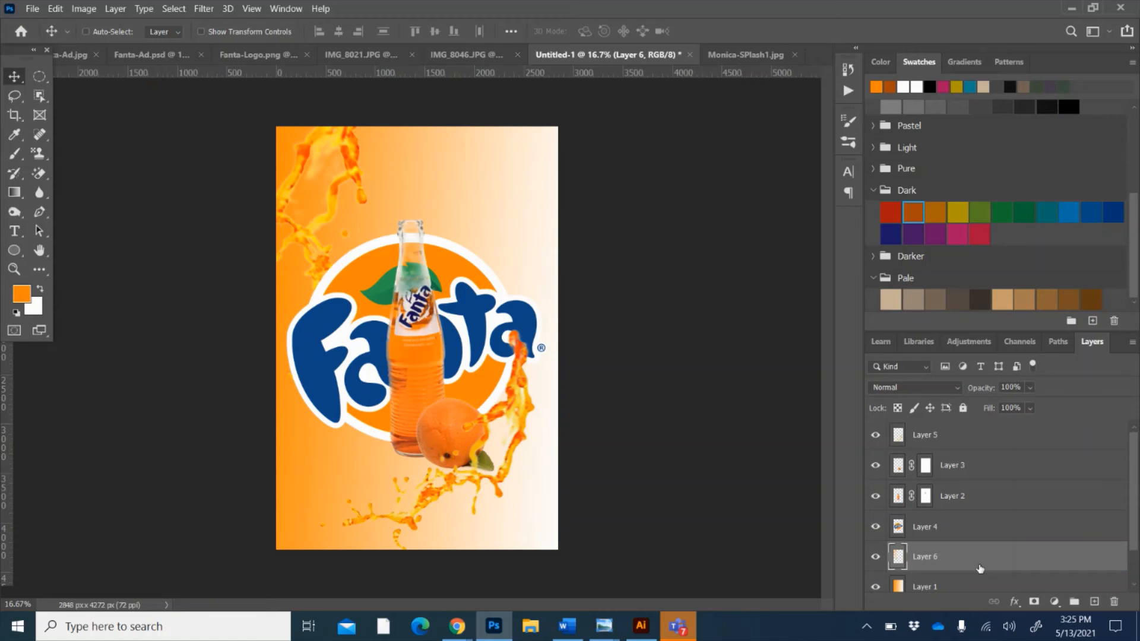
left_click(977, 534)
left_click(1031, 389)
left_click(1024, 406)
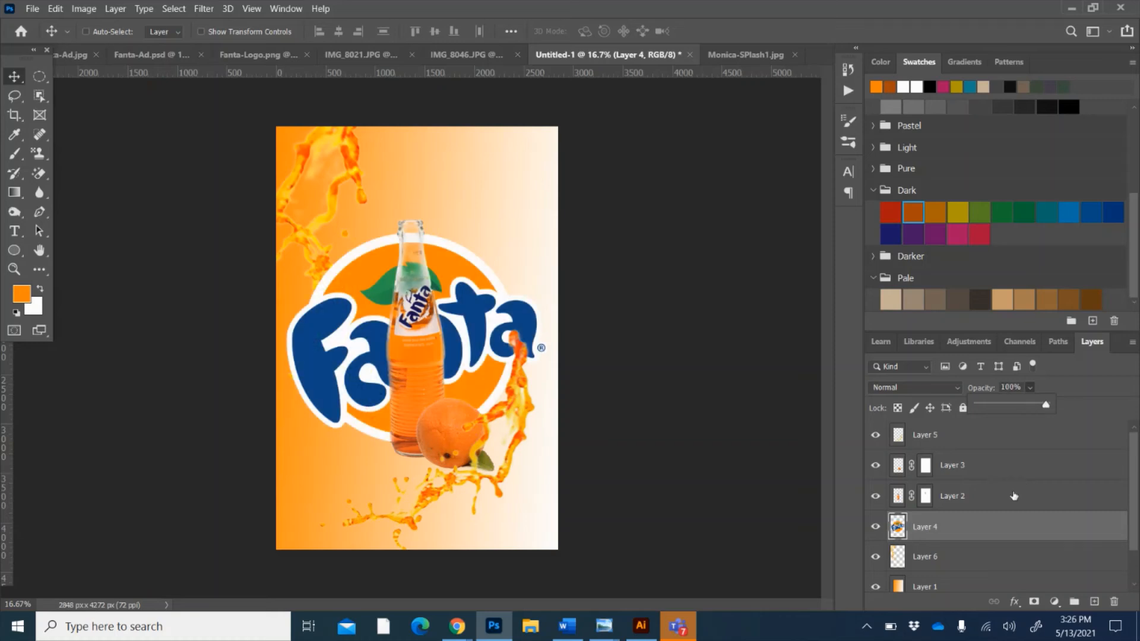
left_click(974, 557)
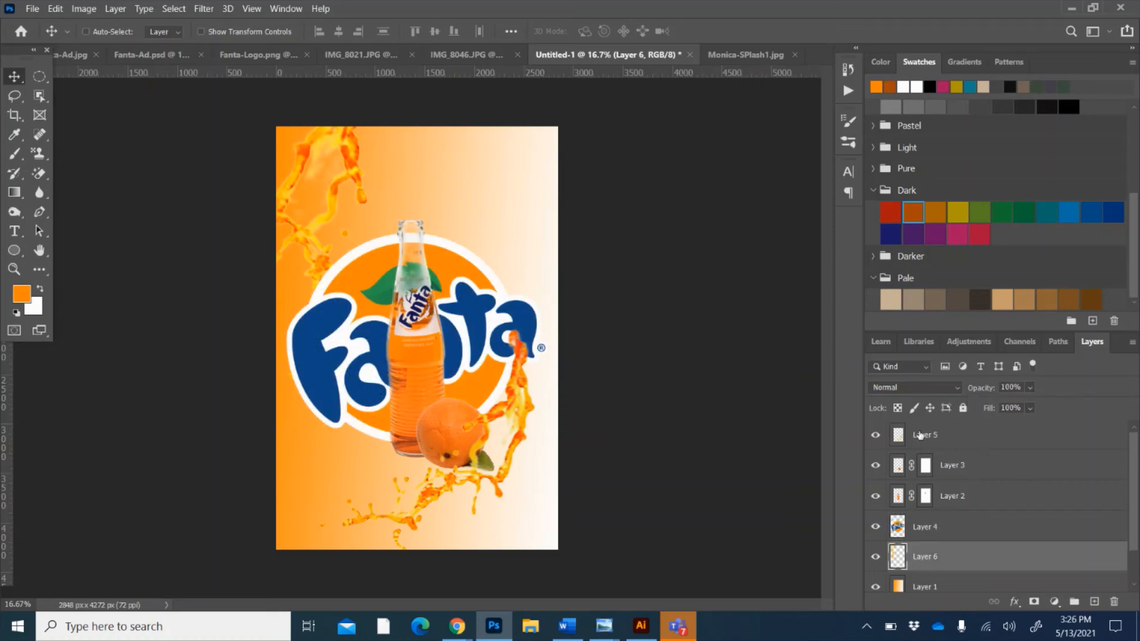
Set the opacity of Layer 5, the splash around the orange, to 92%
left_click(873, 438)
left_click(942, 436)
left_click(1031, 387)
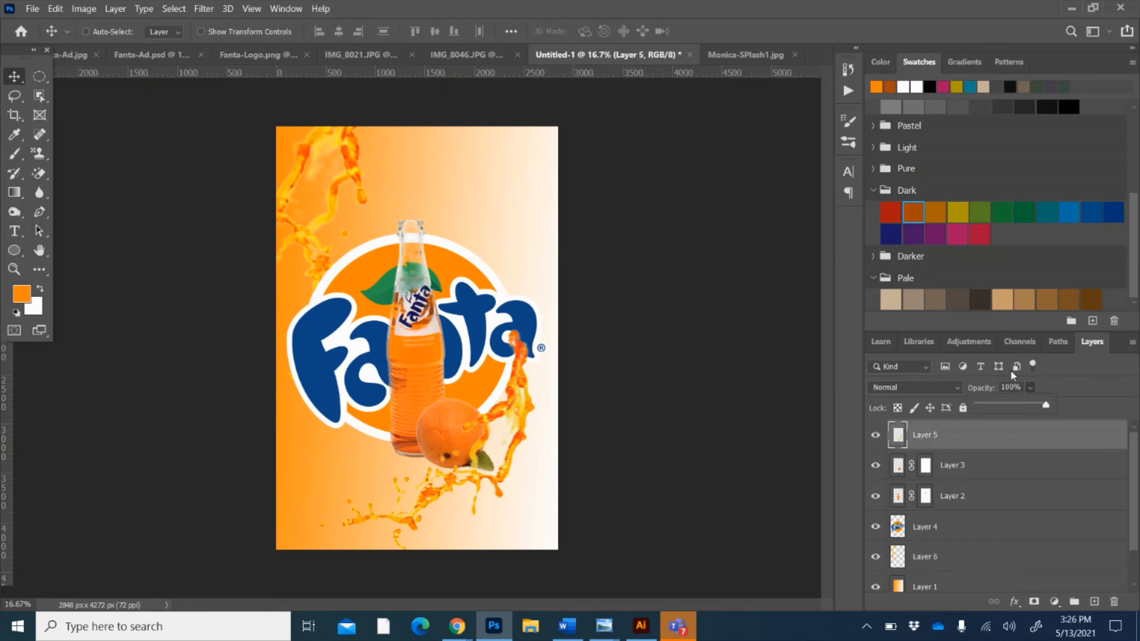
left_click_drag(1013, 406, 1041, 410)
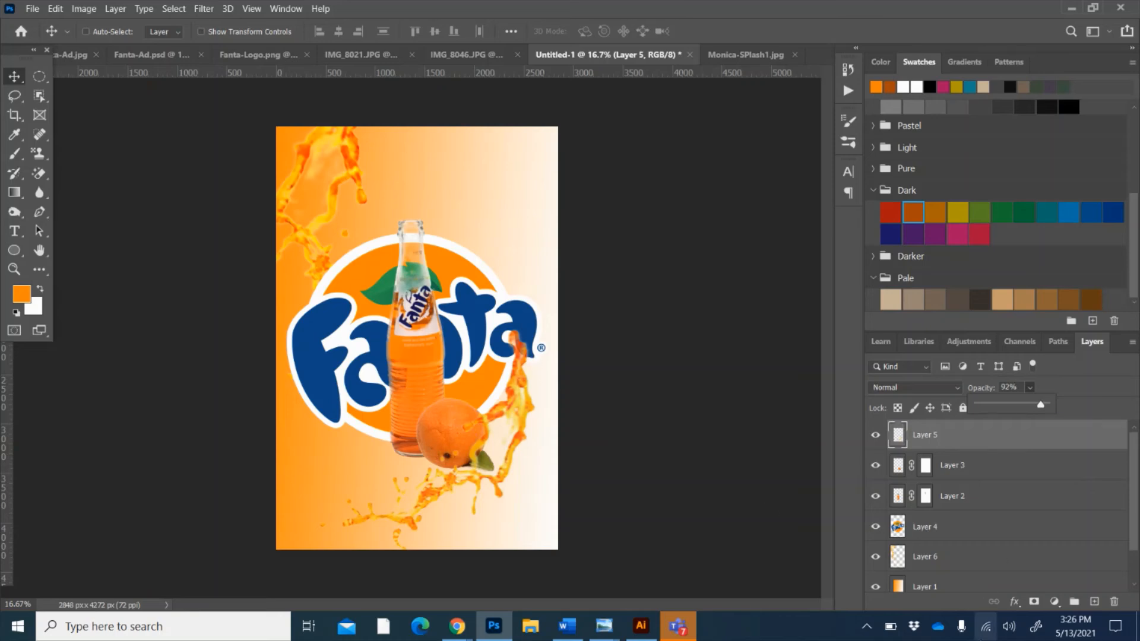
Add a mask to the splash around the orange and paint out its tip over the logo's last letter, raising the brush opacity to 100%
left_click(1035, 601)
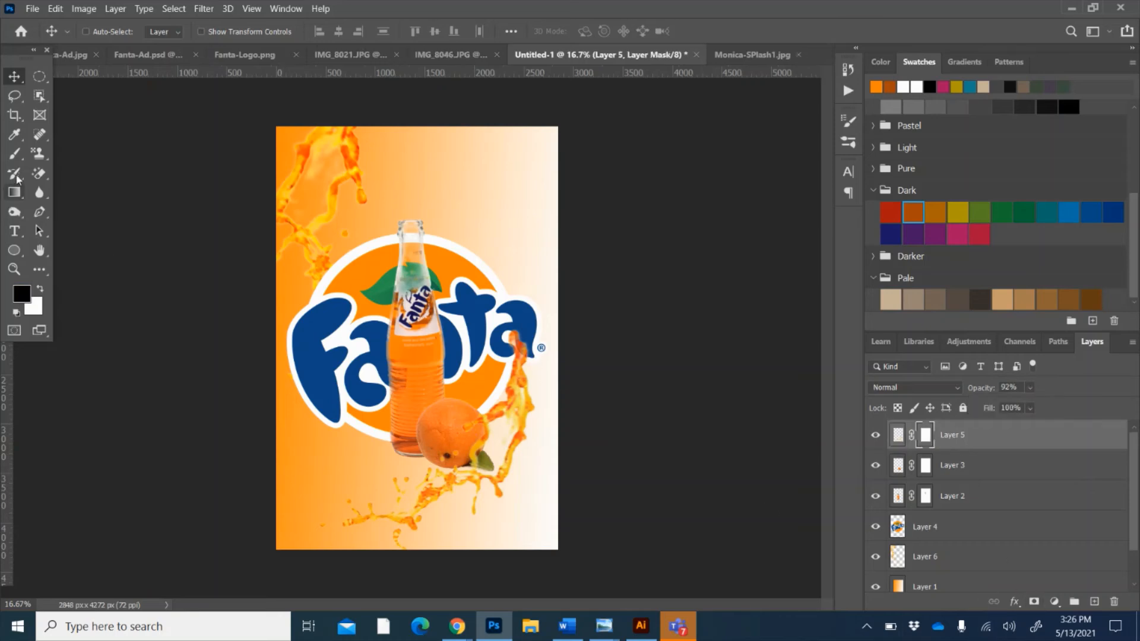
left_click(14, 153)
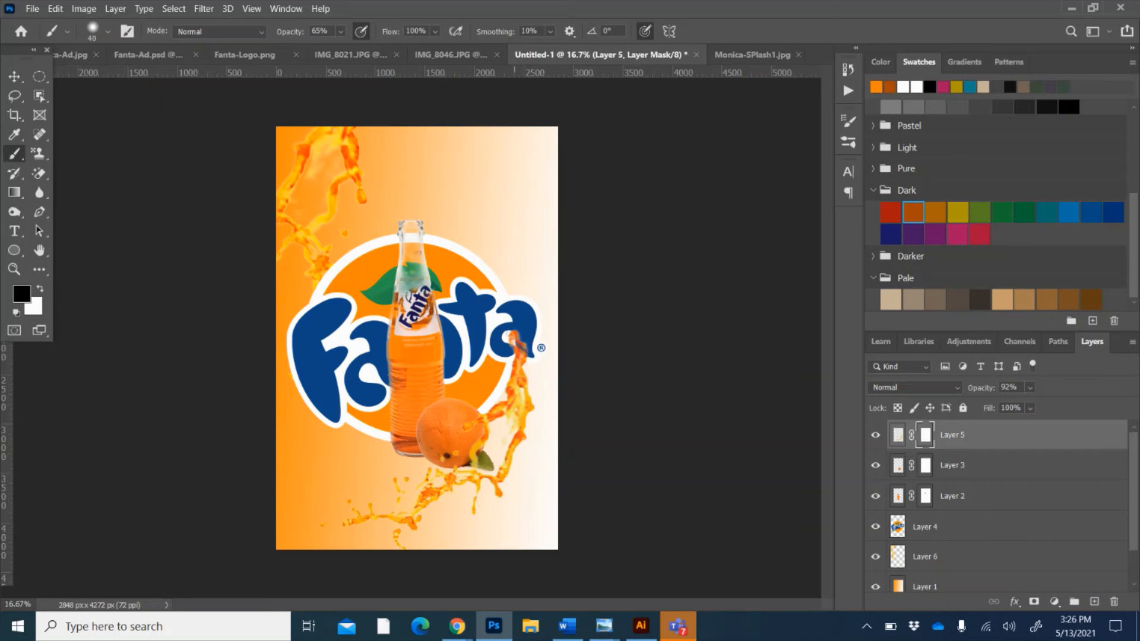
mouse_move(514, 336)
left_mouse_down()
mouse_move(534, 350)
mouse_move(507, 337)
mouse_move(537, 356)
mouse_move(511, 346)
mouse_move(521, 359)
mouse_move(537, 350)
mouse_move(531, 366)
mouse_move(524, 341)
left_mouse_up()
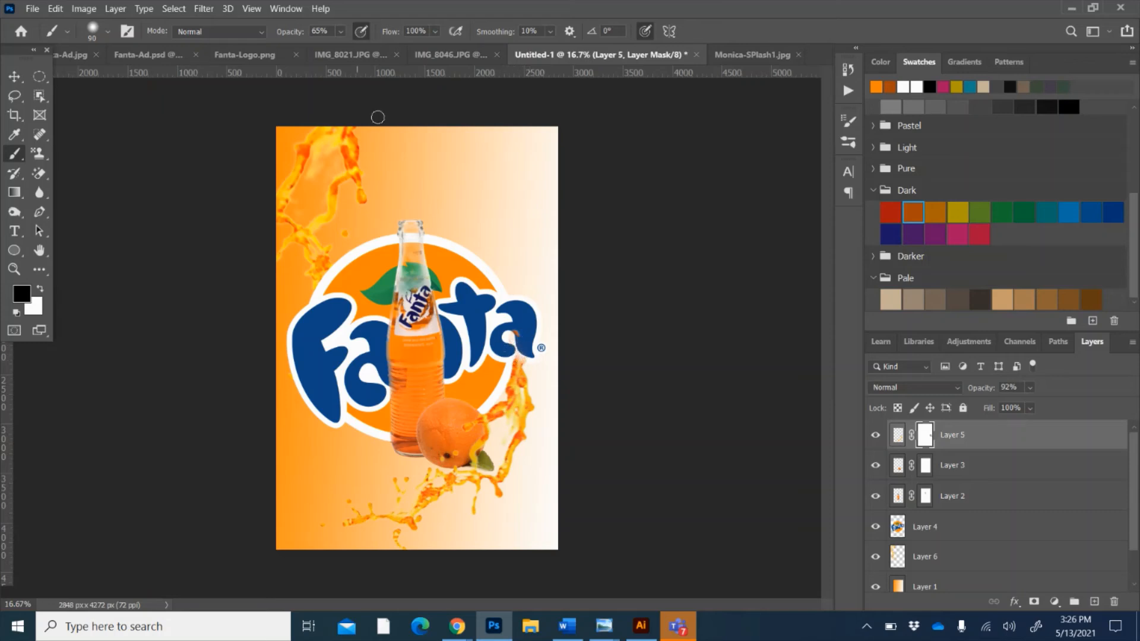
left_click(339, 32)
left_click_drag(356, 52, 376, 50)
mouse_move(532, 337)
left_mouse_down()
mouse_move(518, 333)
mouse_move(526, 354)
left_mouse_up()
Copy the orange from Layer 3 onto a new layer and place the copy over the bottle's left side, above the original orange
left_click(899, 468)
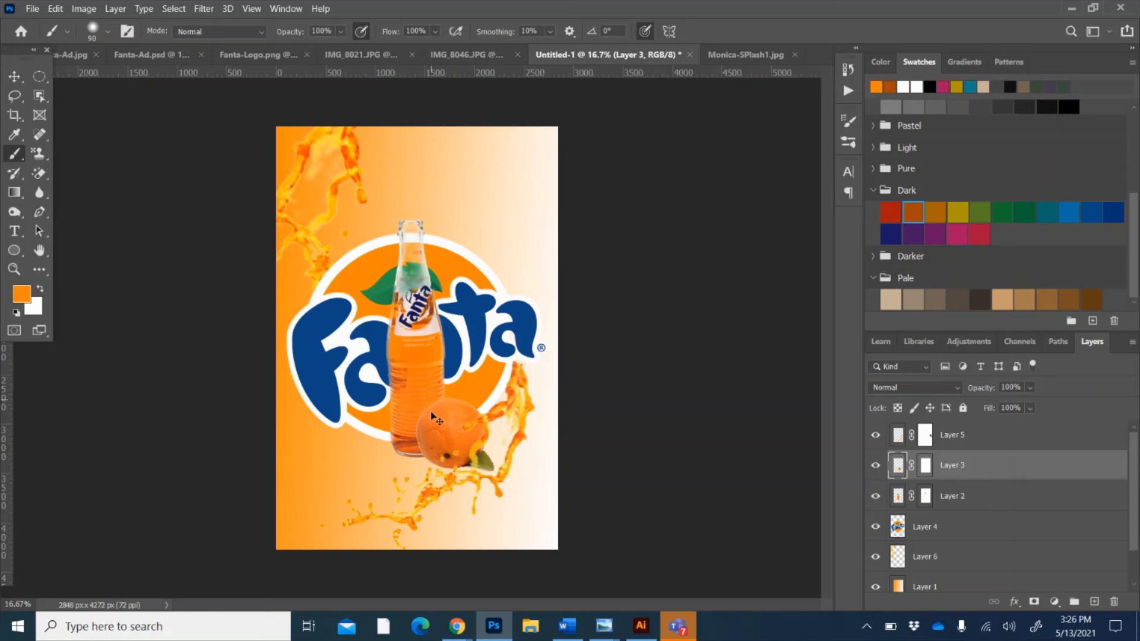
key("ctrl+a")
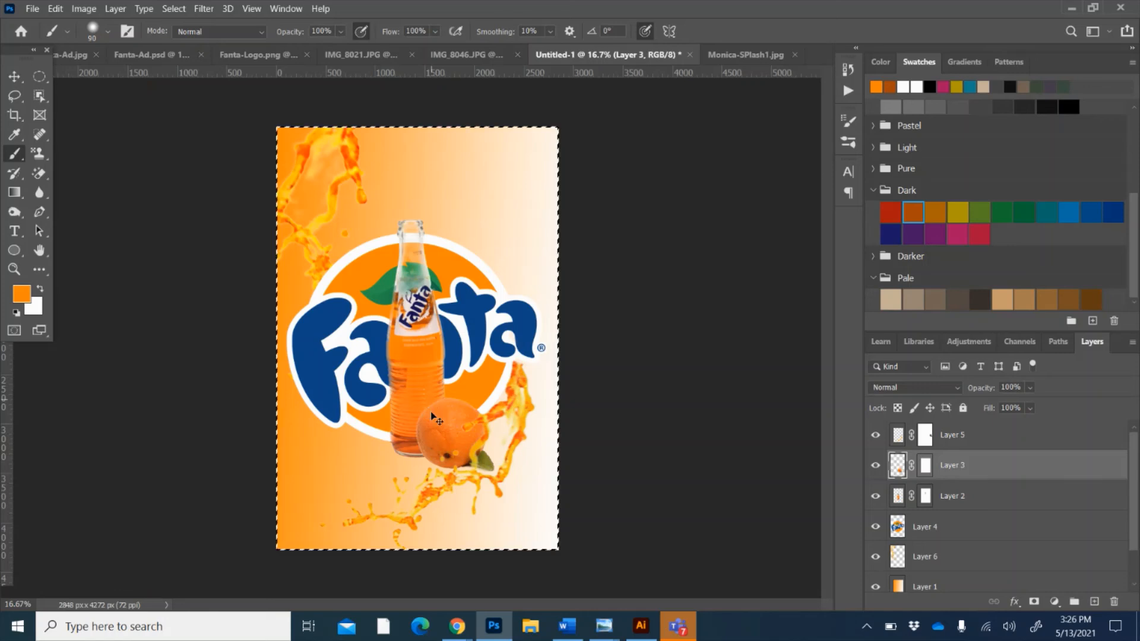
left_click(876, 466)
left_click(876, 466)
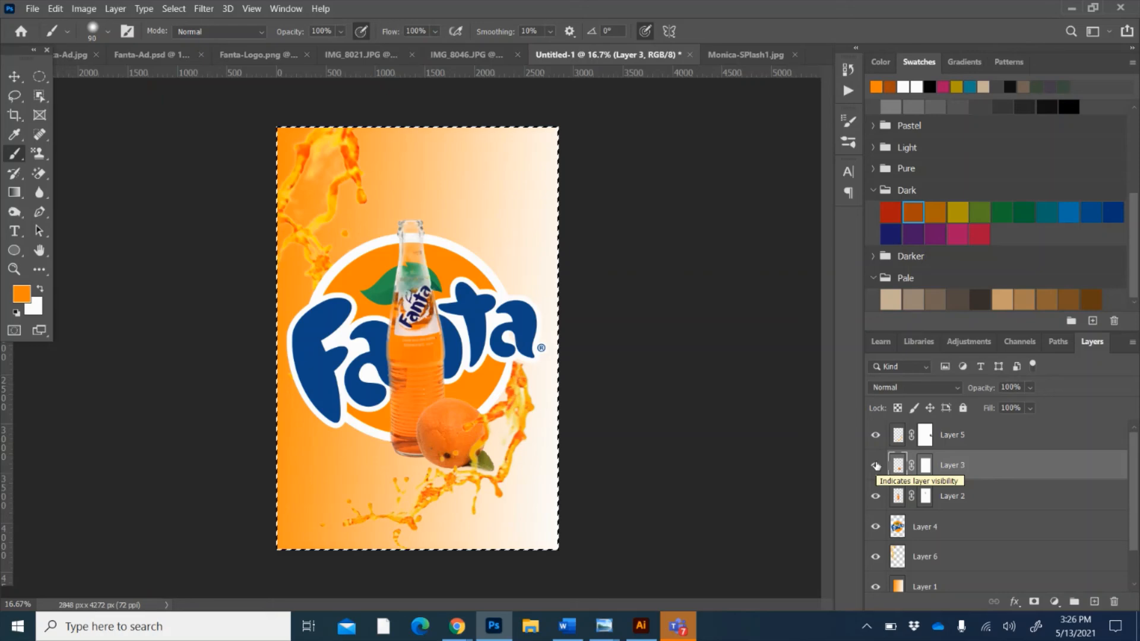
key("ctrl+v")
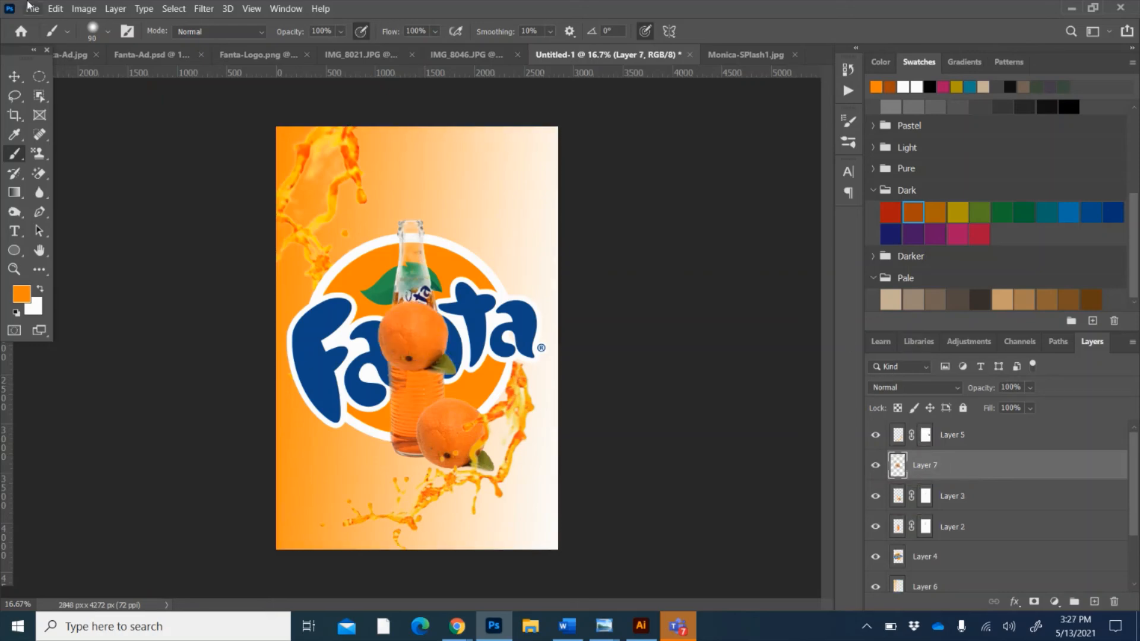
left_click(17, 77)
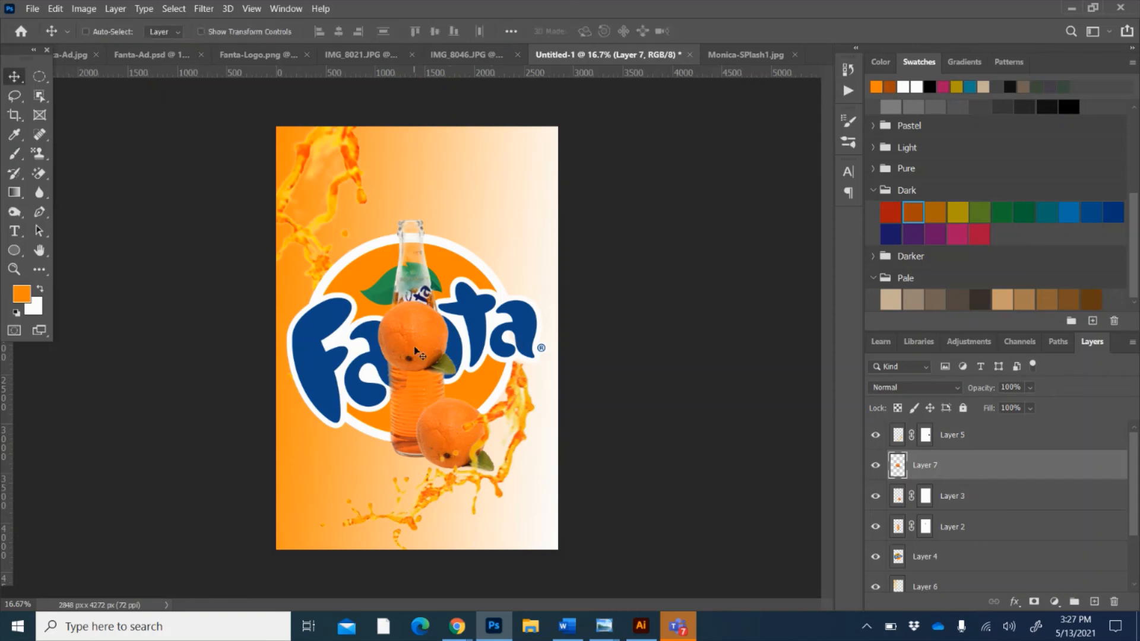
left_click_drag(415, 350, 394, 390)
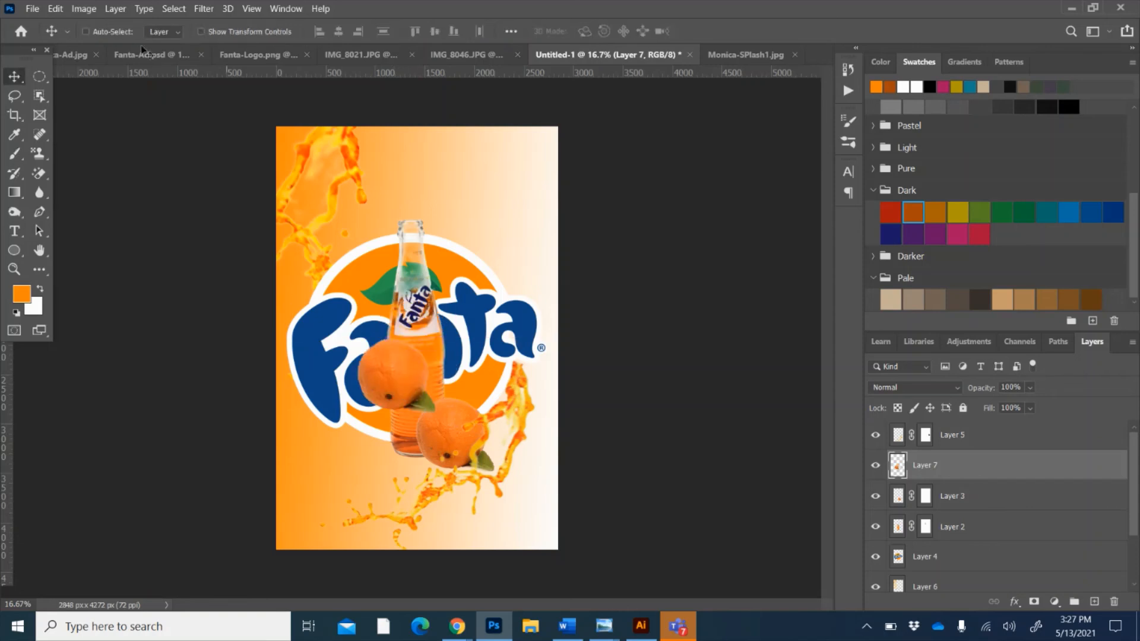
Fill the copied orange with black at 100% opacity, preserving its transparency
left_click(53, 8)
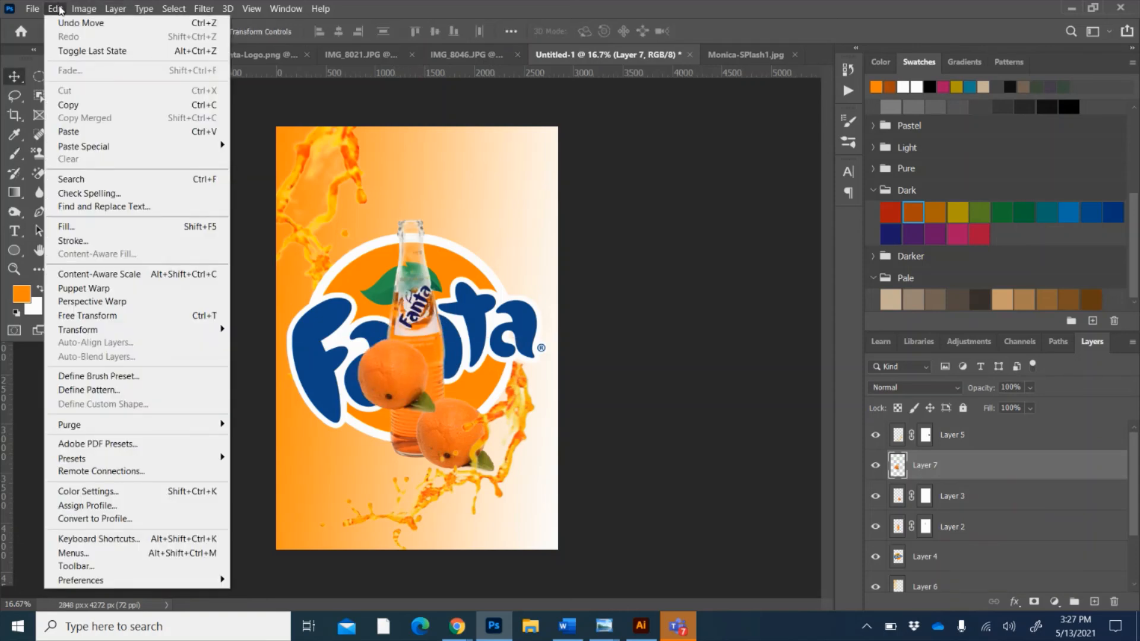
left_click(81, 227)
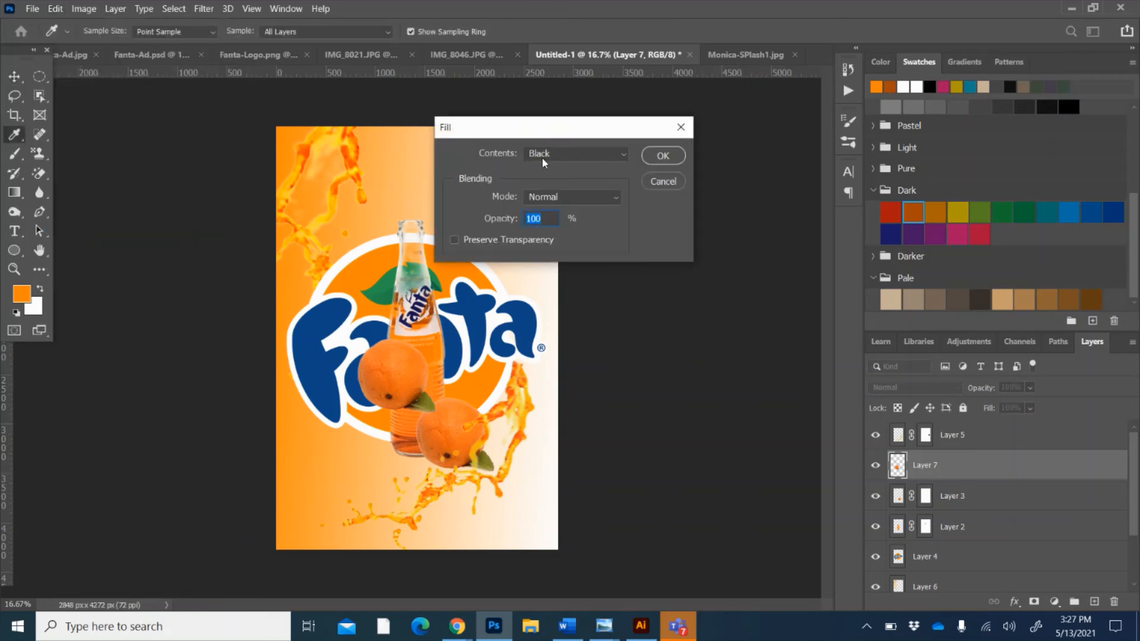
left_click(454, 239)
left_click(663, 156)
key("v")
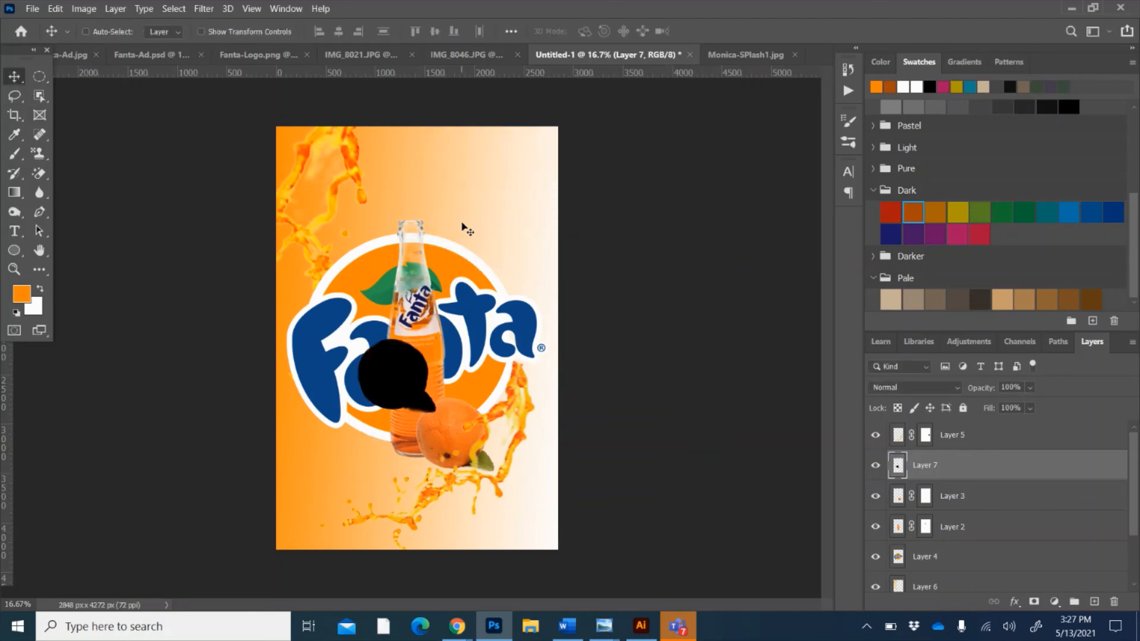
Place the black shape beneath the orange, offset slightly to its left as a shadow, and reduce its opacity to 13%
left_click_drag(953, 467, 961, 503)
left_click_drag(414, 372, 460, 430)
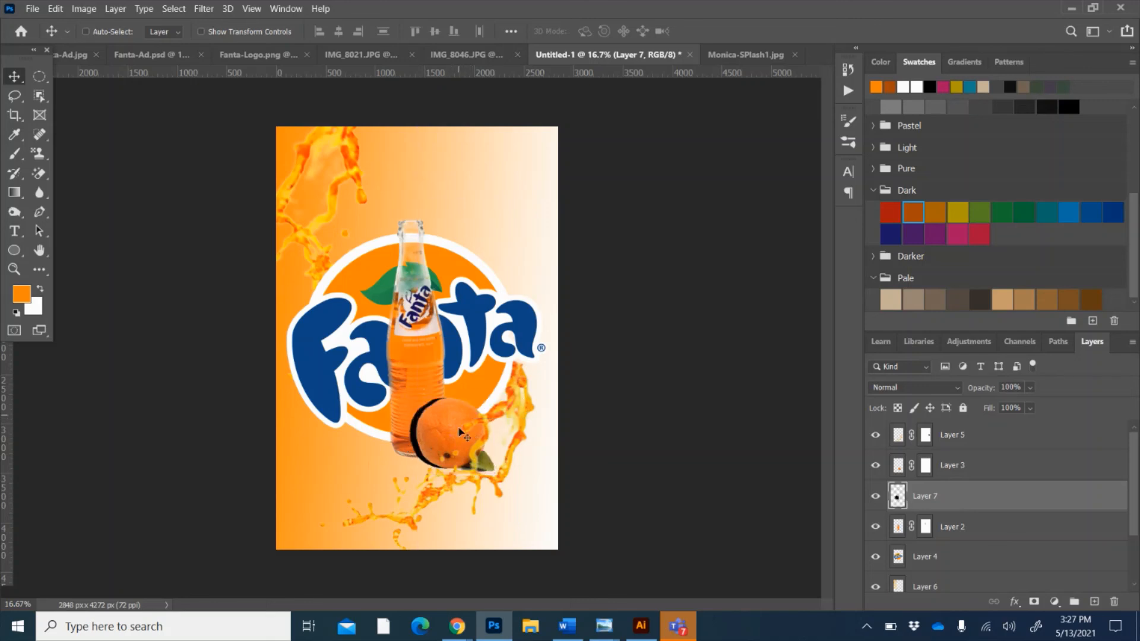
left_click(1031, 387)
left_click(1004, 405)
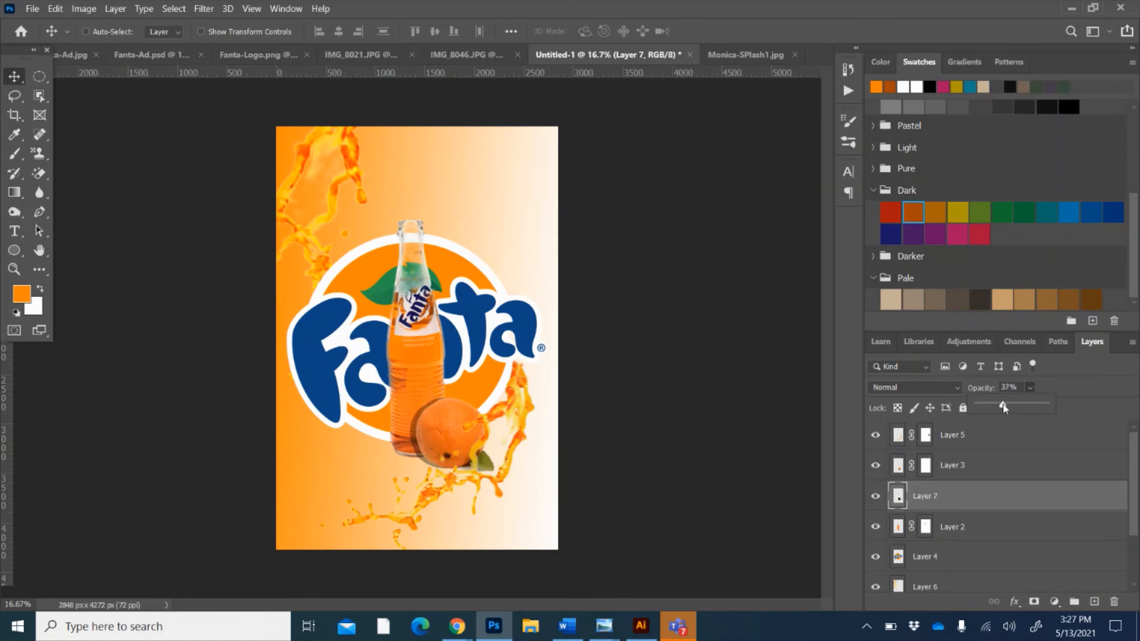
left_click_drag(1004, 407, 988, 407)
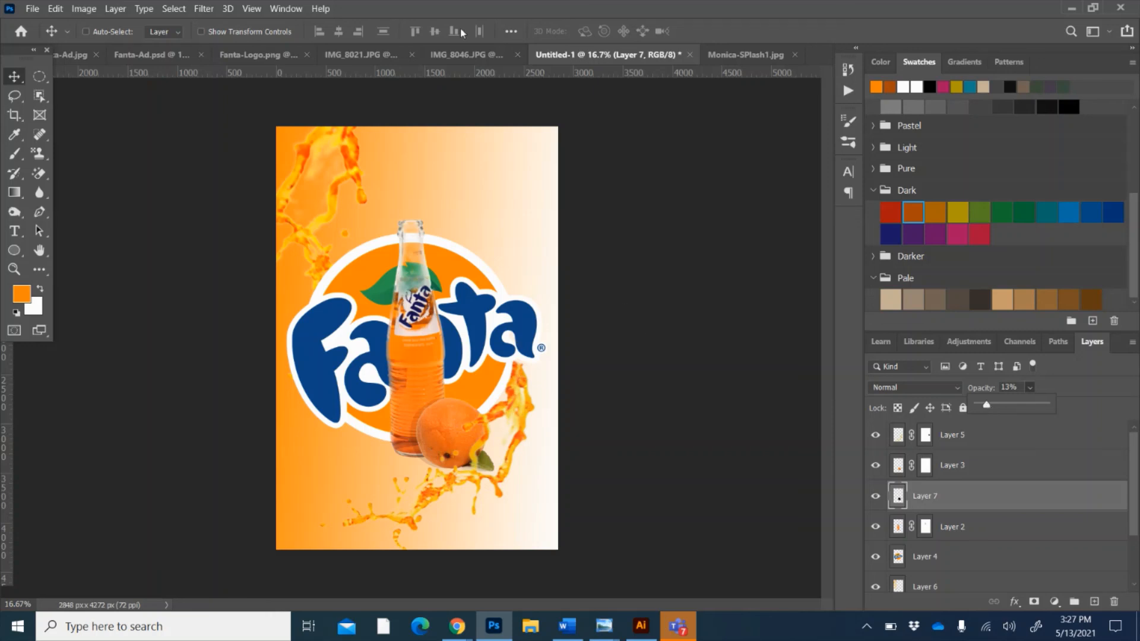
left_click(347, 236)
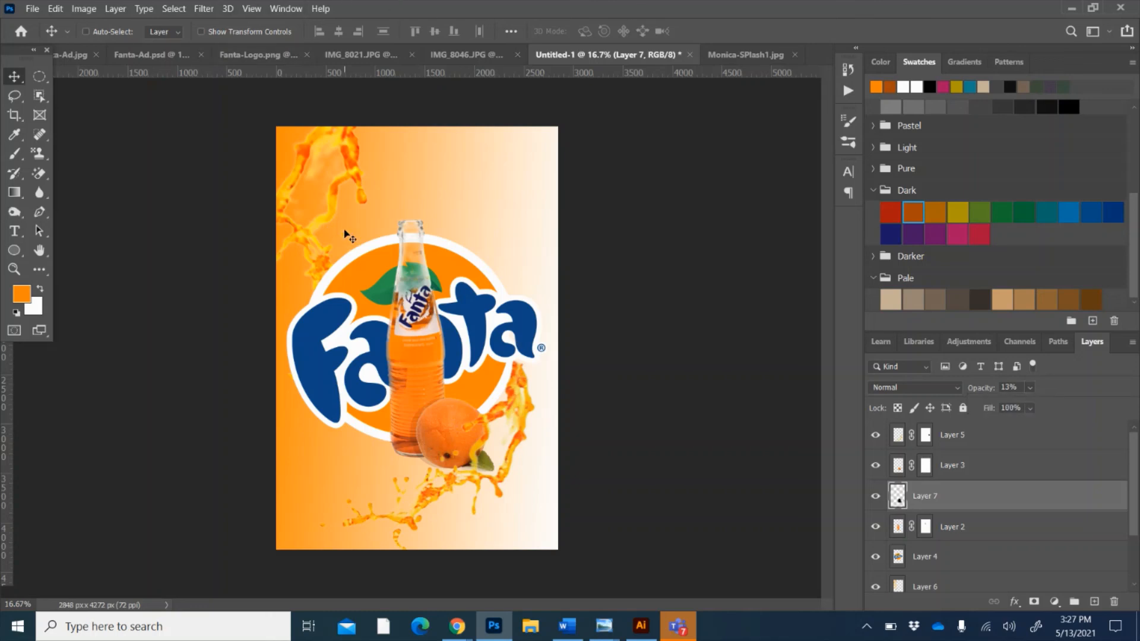
Apply a Gaussian Blur with an 18-pixel radius to the orange's shadow on Layer 7
left_click(202, 12)
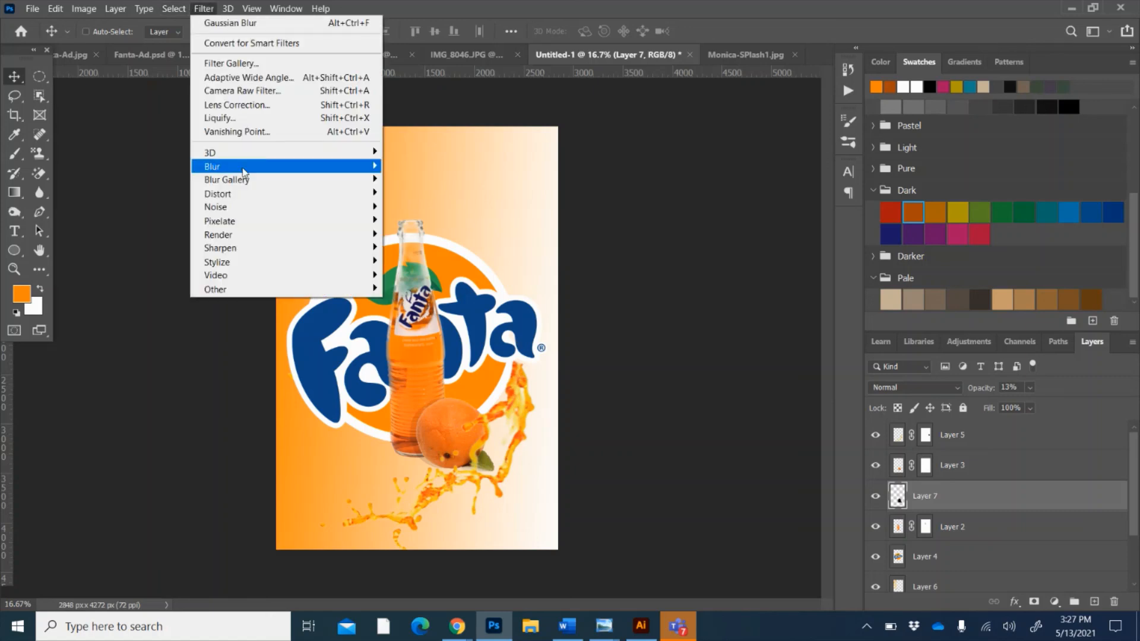
mouse_move(248, 170)
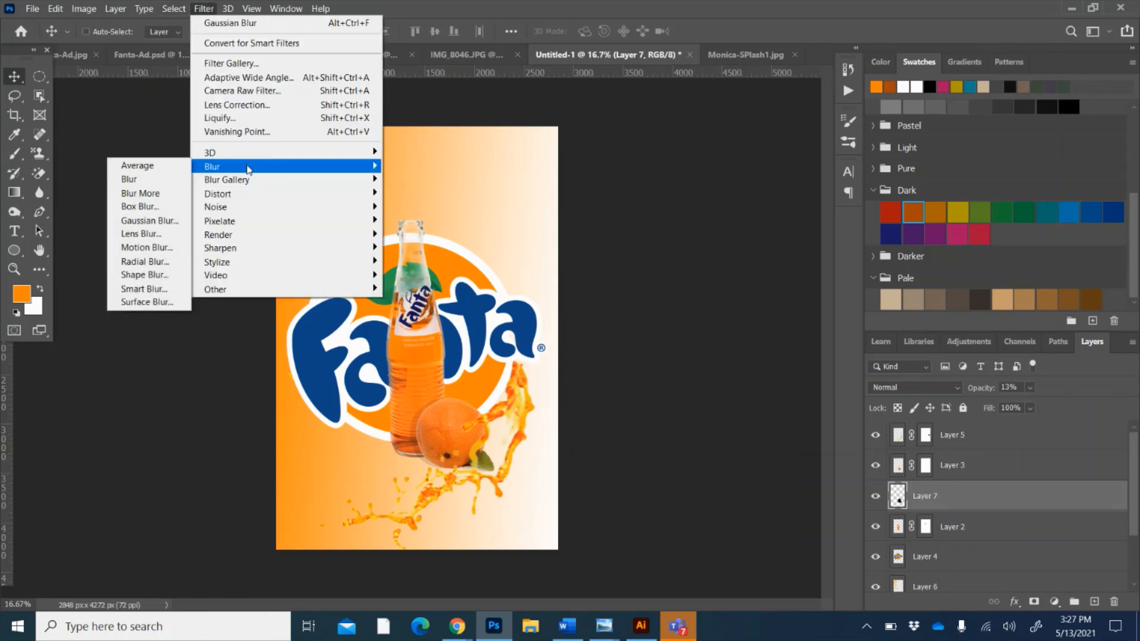
left_click(178, 223)
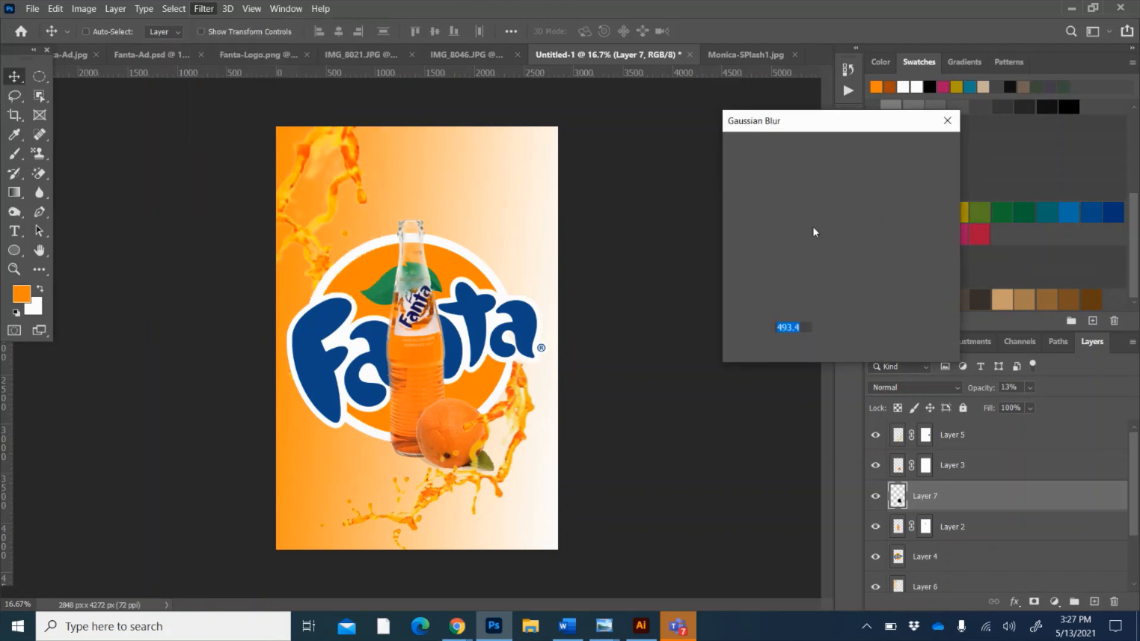
left_click(791, 353)
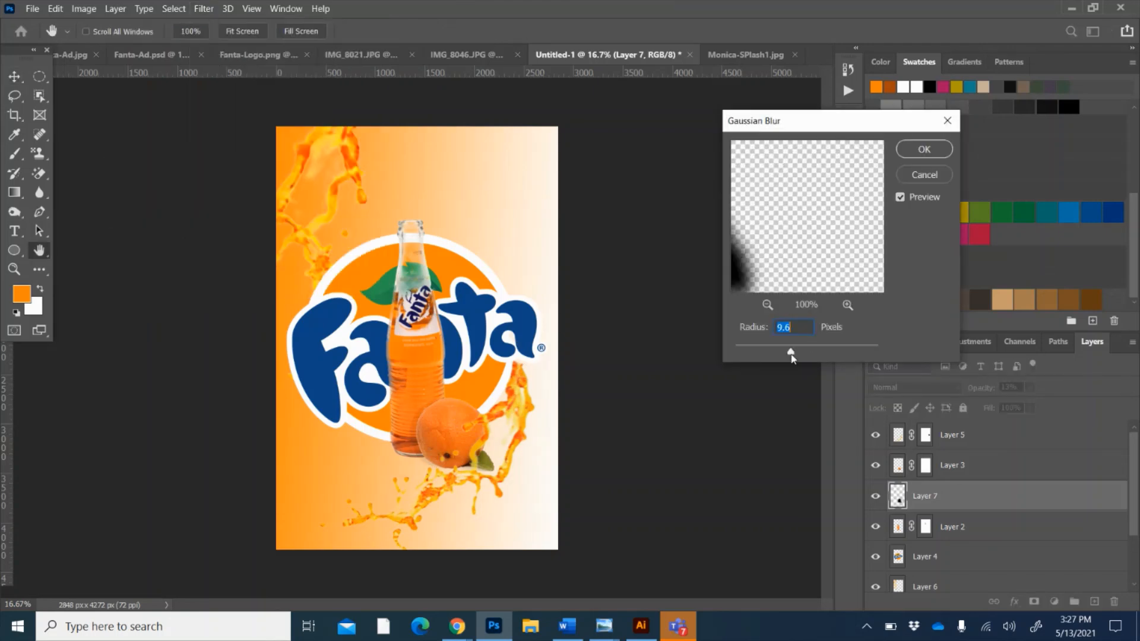
mouse_move(791, 354)
left_mouse_down()
mouse_move(736, 354)
mouse_move(796, 352)
left_mouse_up()
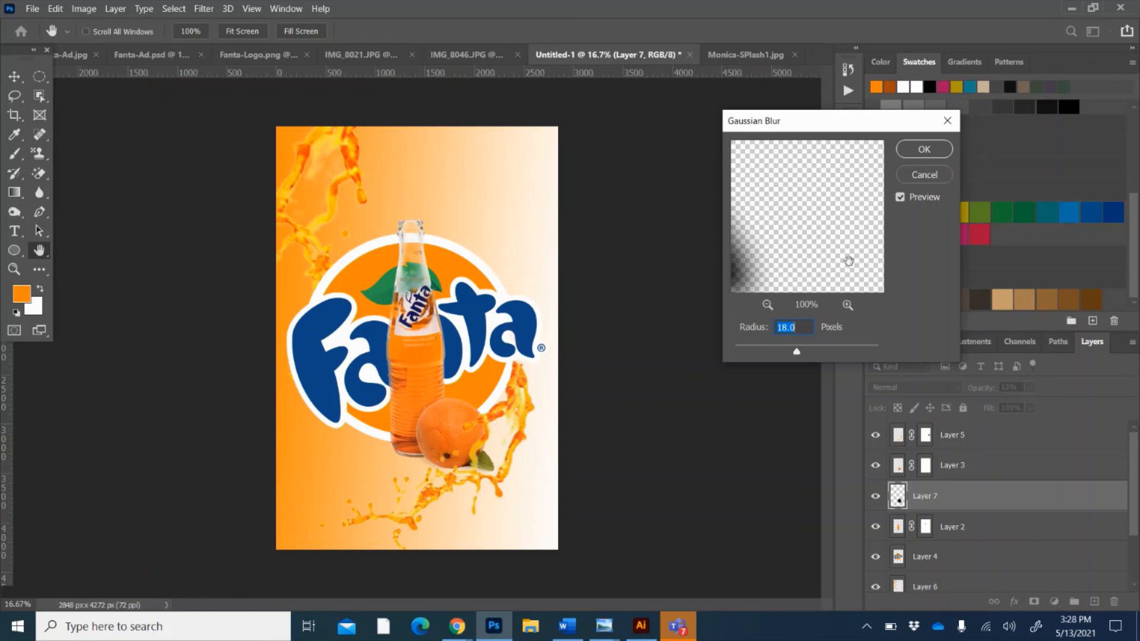
left_click(920, 150)
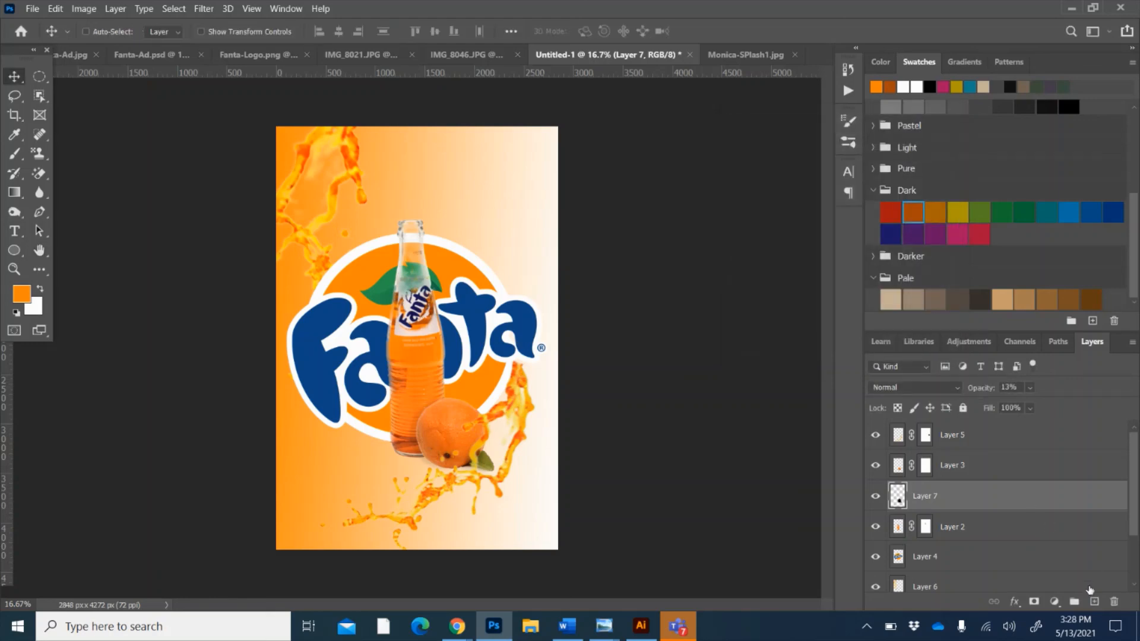
Paint a black shadow along the bottle's base on a new layer beneath the bottle, and lower that layer's opacity to 11%
left_click(1094, 601)
left_click_drag(970, 501, 971, 564)
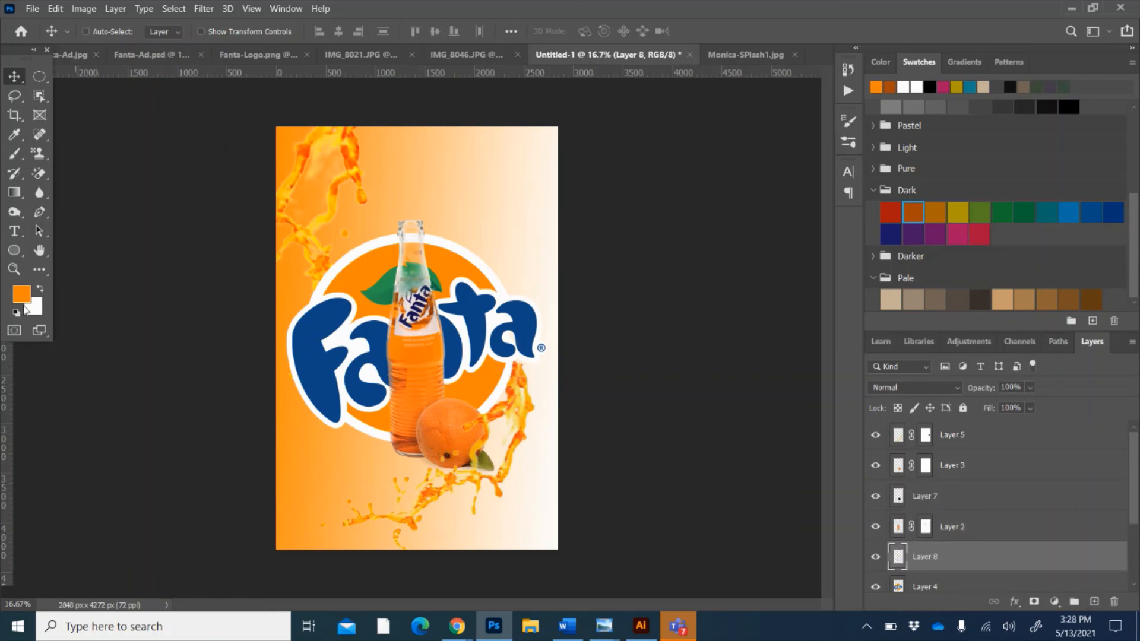
left_click(17, 313)
left_click(18, 159)
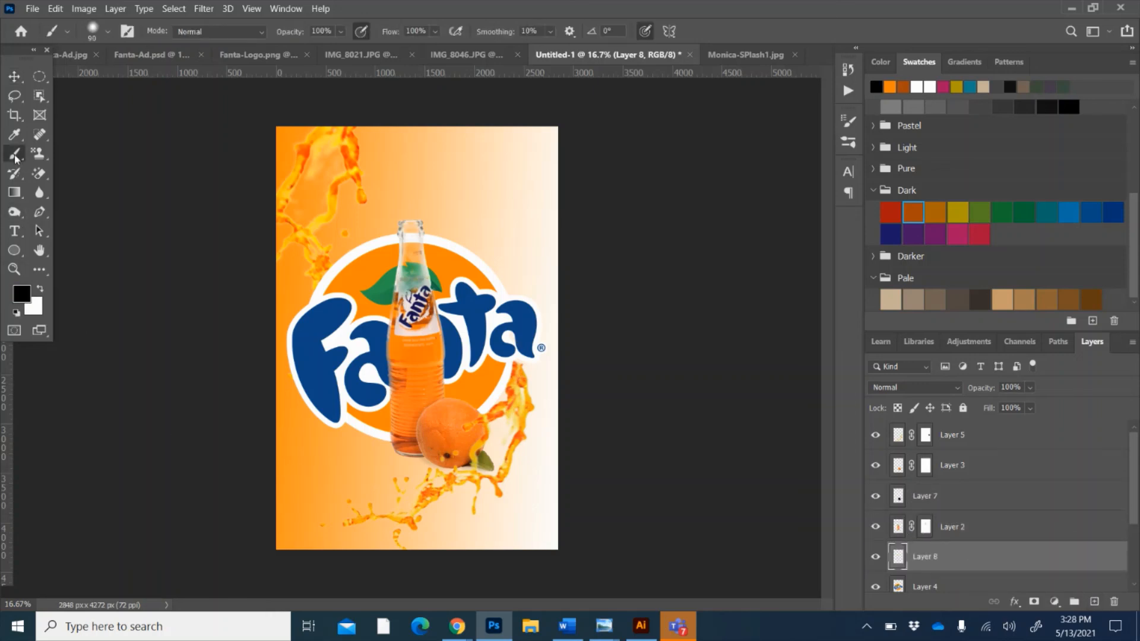
left_click_drag(426, 456, 397, 449)
left_click_drag(428, 456, 398, 452)
left_click(1031, 387)
left_click_drag(1049, 405, 985, 402)
Apply a Gaussian Blur with an 8.6-pixel radius to the bottle's shadow on Layer 8, and compare the result with the layer hidden and shown
left_click(215, 9)
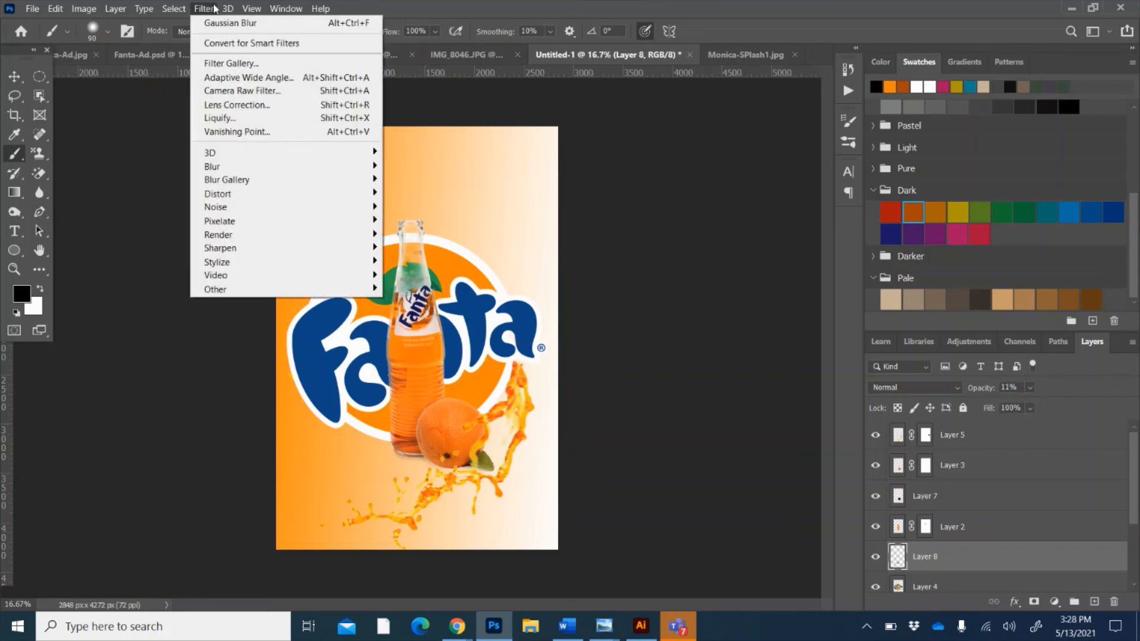
mouse_move(258, 169)
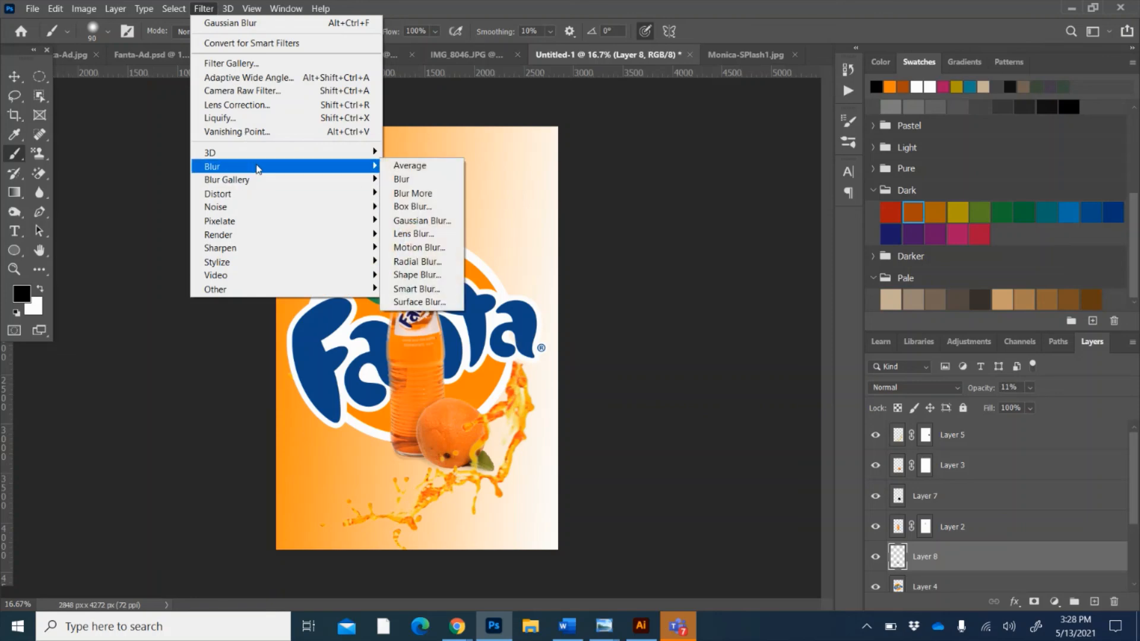
left_click(434, 225)
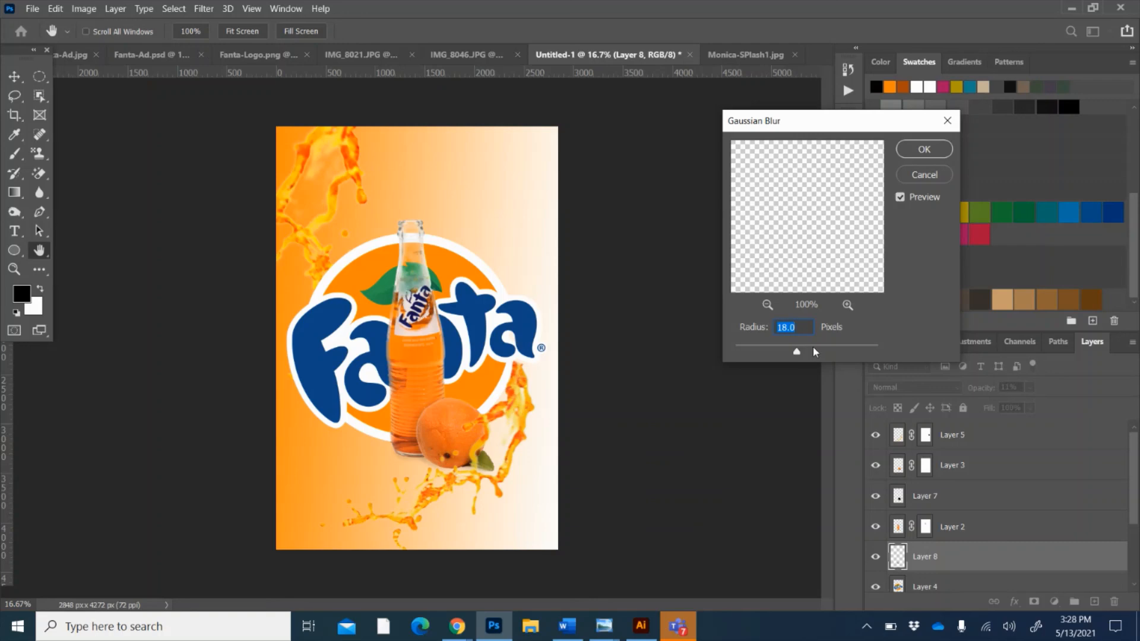
left_click(924, 149)
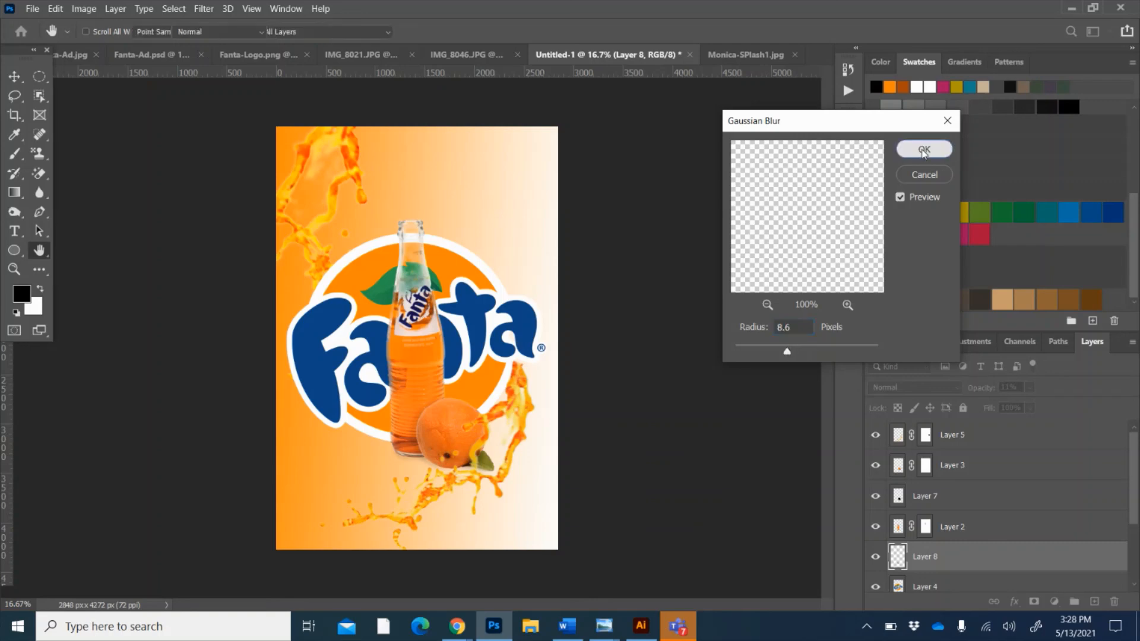
left_click(876, 556)
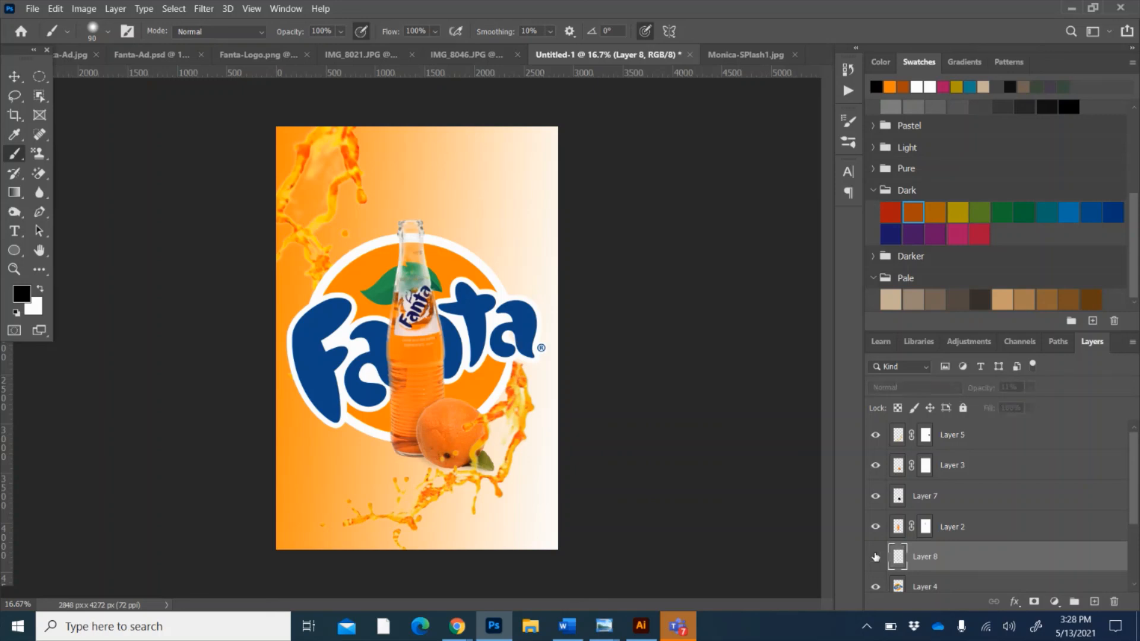
left_click(876, 556)
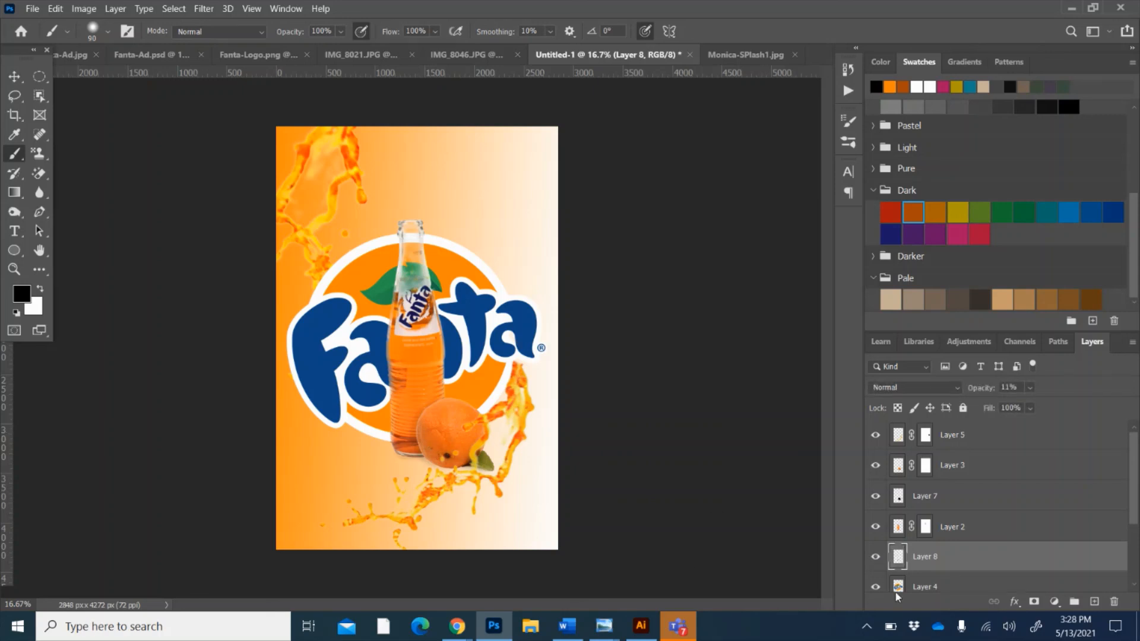
Replace the Layer 1 background with a radial gradient from the sampled background orange at the lower-right corner to white at the upper-left
scroll(941, 547, "down", 3)
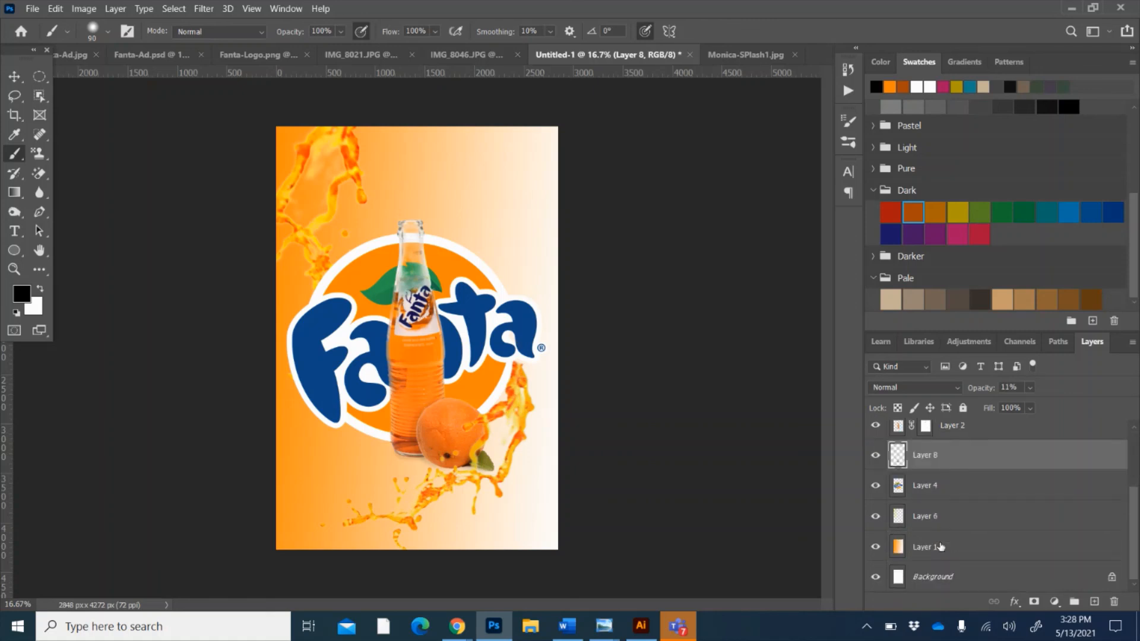
left_click(940, 547)
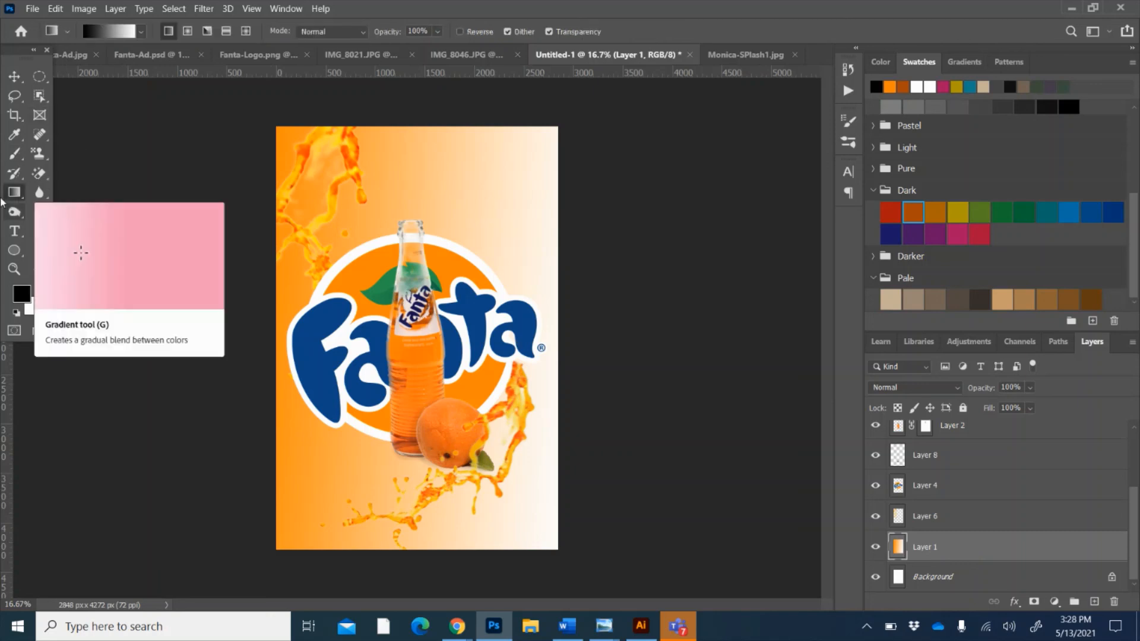
left_click(17, 137)
left_click(288, 129)
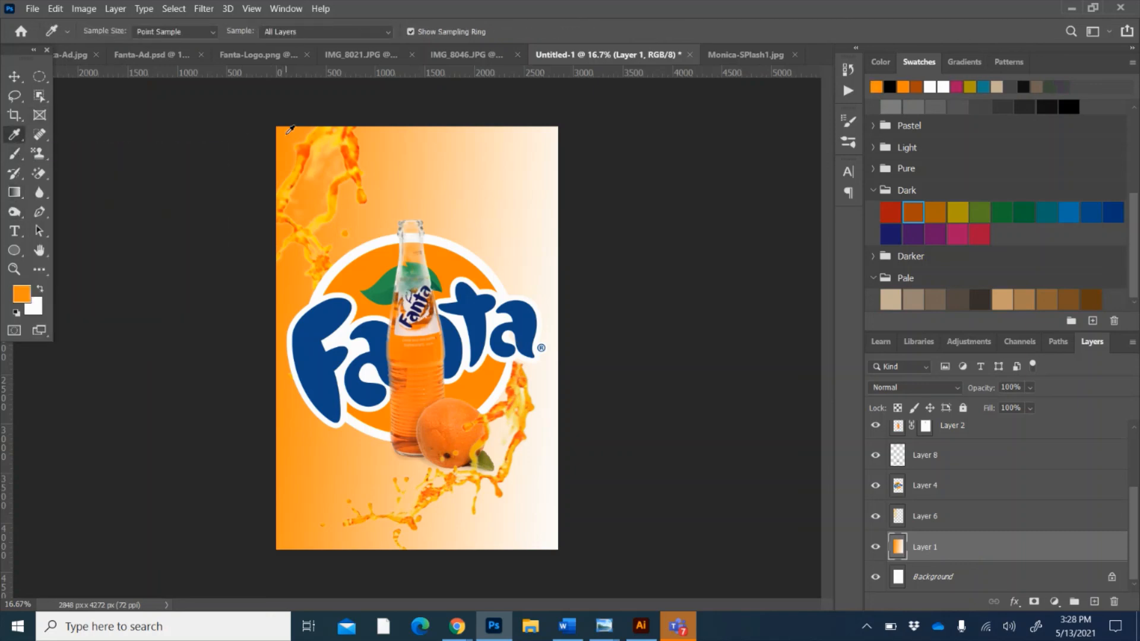
left_click(14, 192)
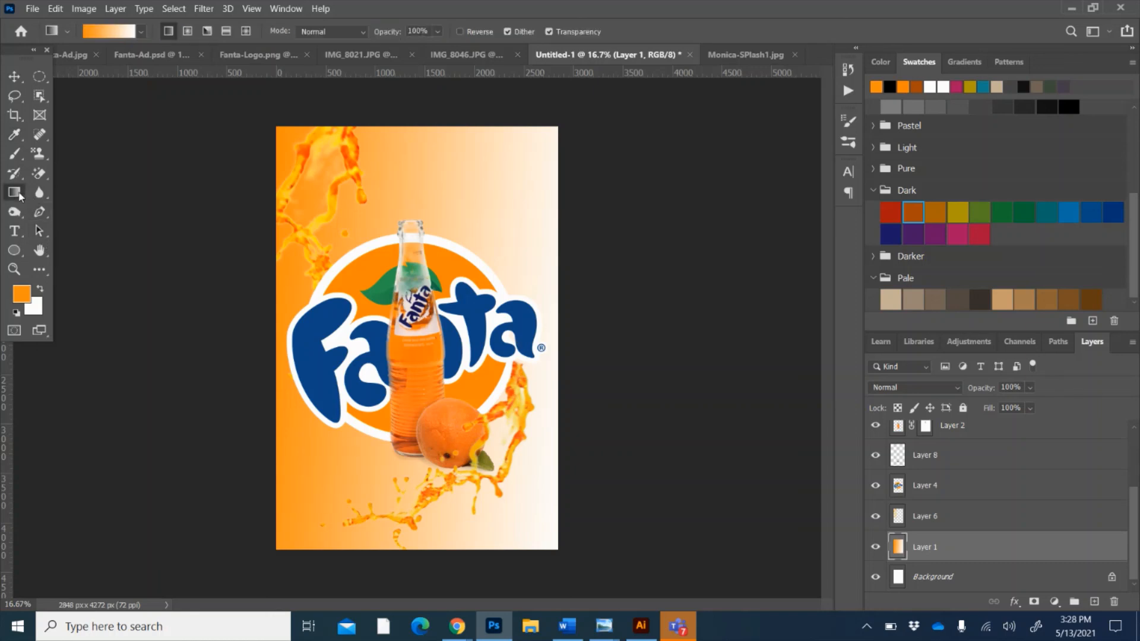
left_click(187, 31)
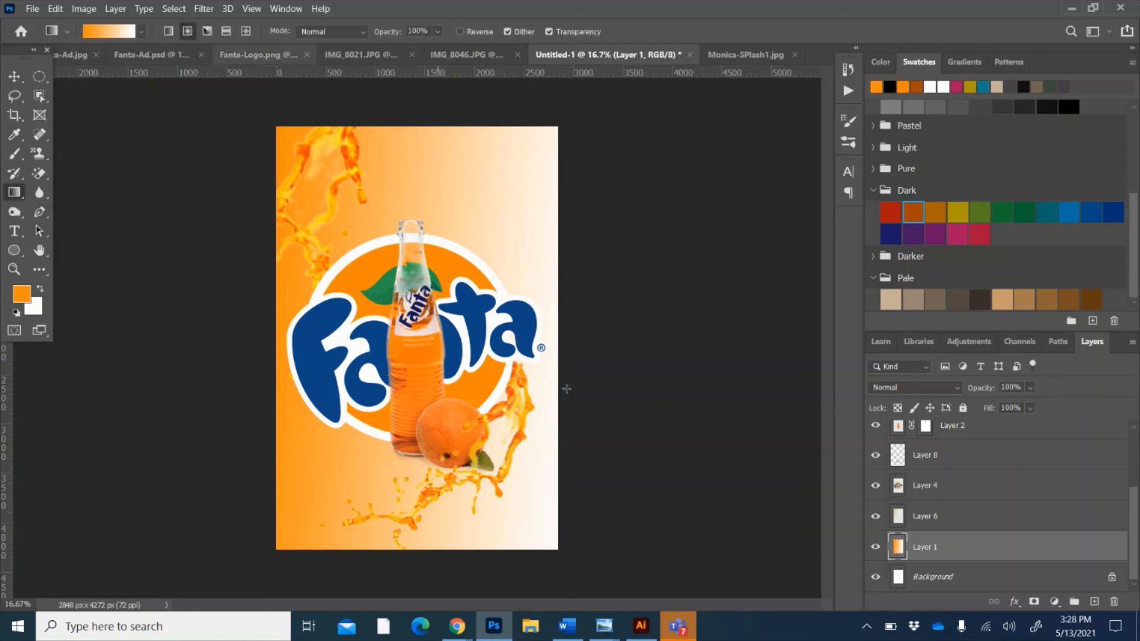
left_click_drag(290, 196, 240, 127)
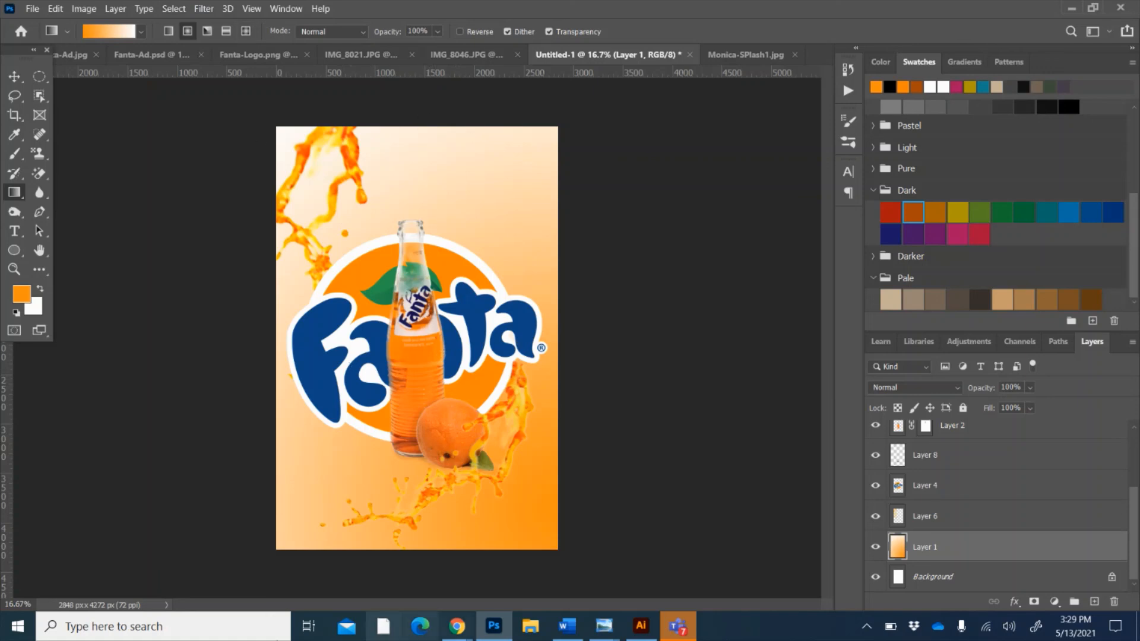
mouse_move(604, 627)
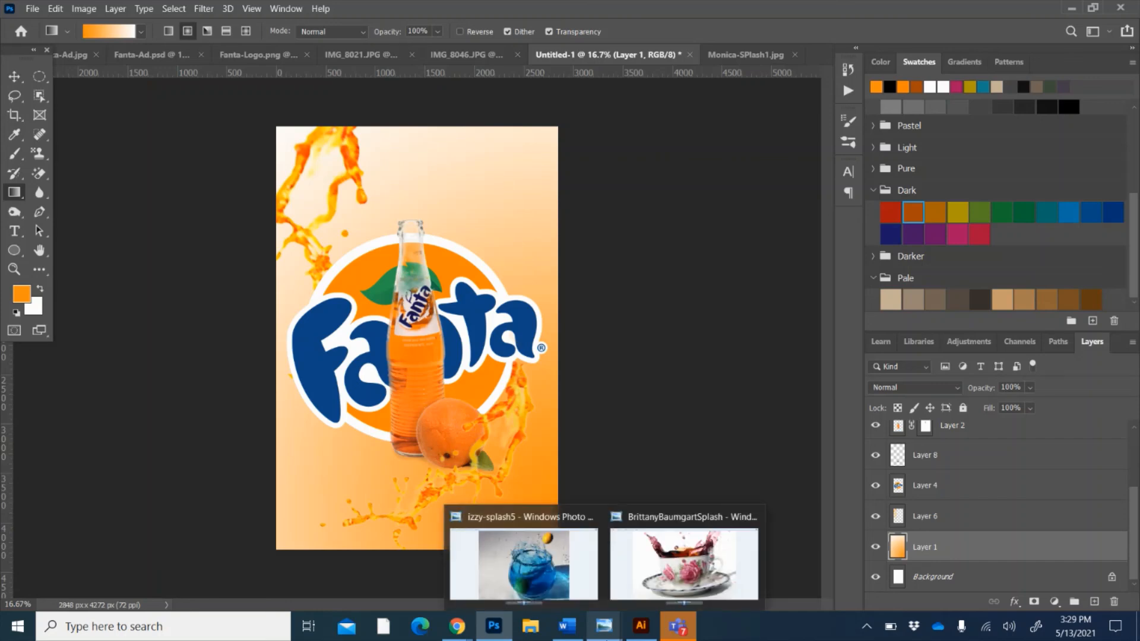